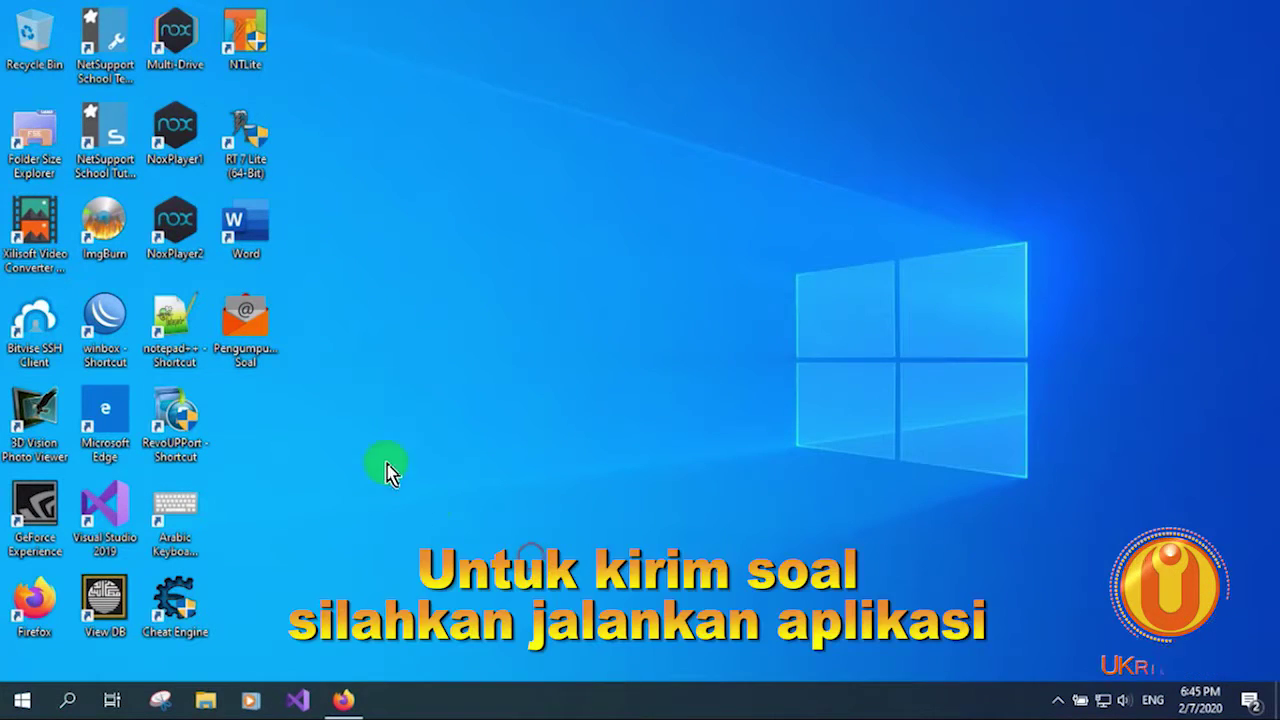
Open the Pengumpulan Soal application from the desktop
double_click(240, 336)
right_click(237, 328)
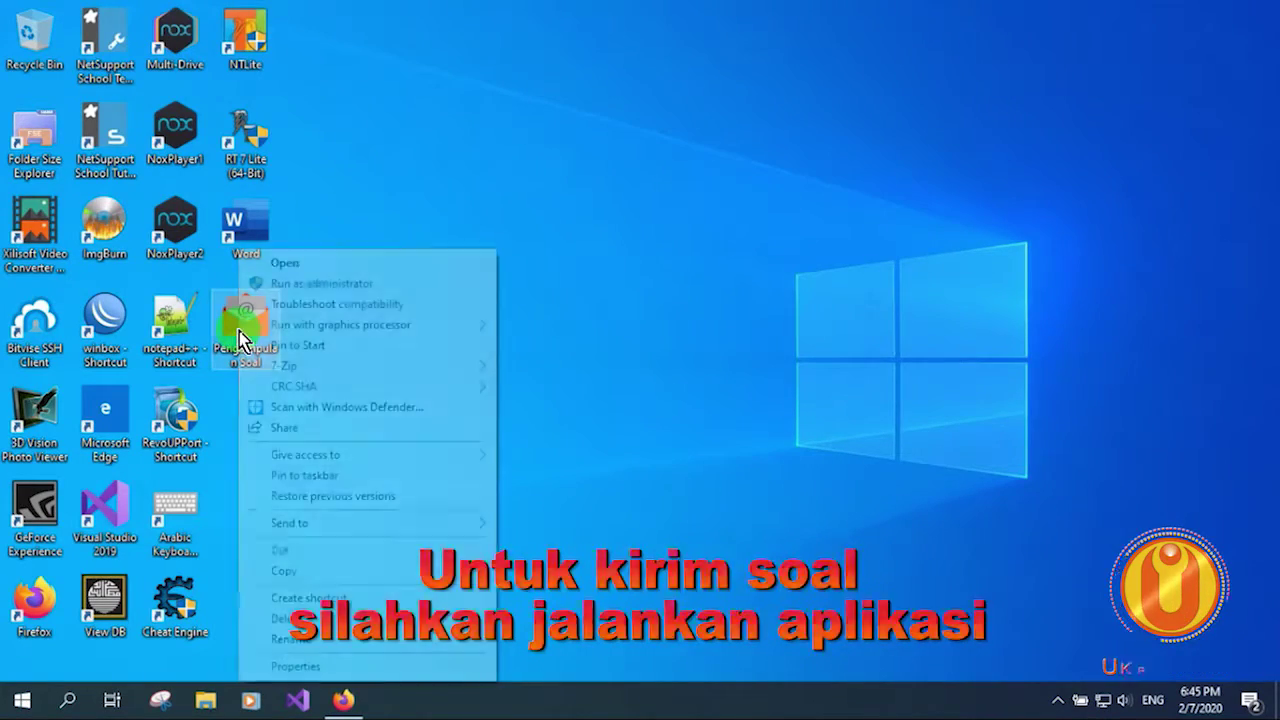
left_click(320, 264)
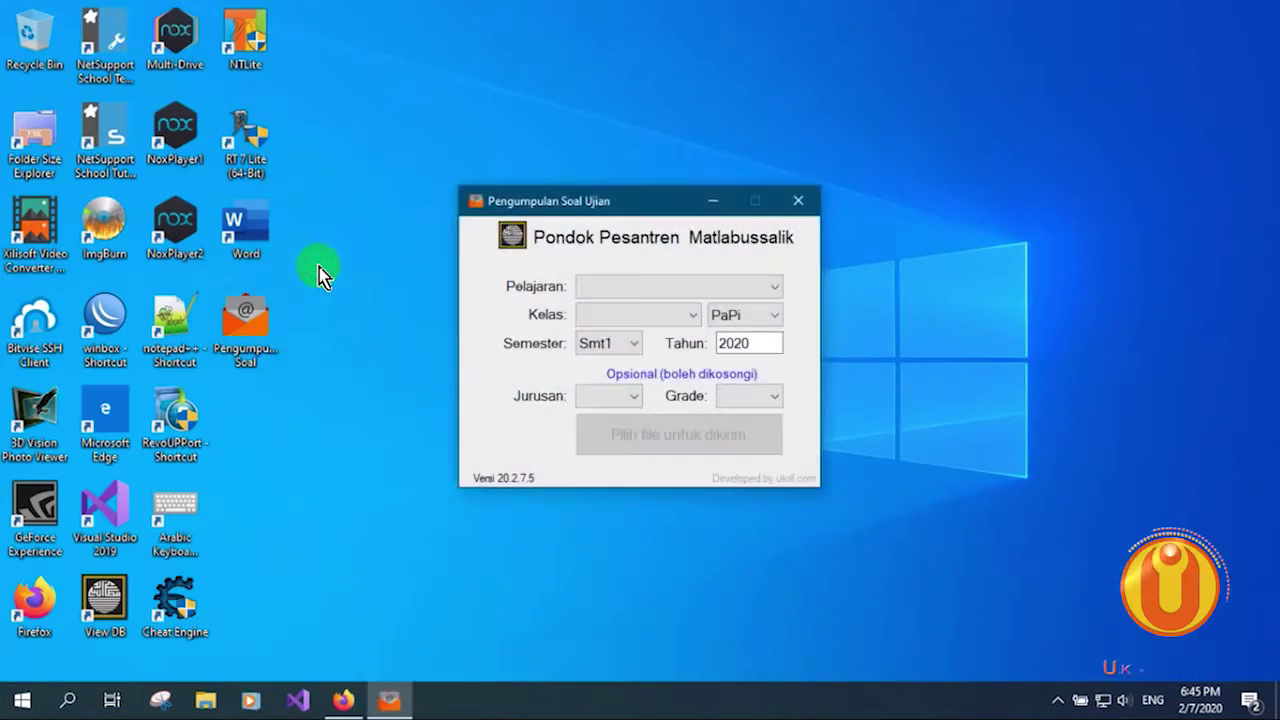
Set the subject to Tamrin Lughoh and the class to Akselerasi for Putra
left_click(674, 287)
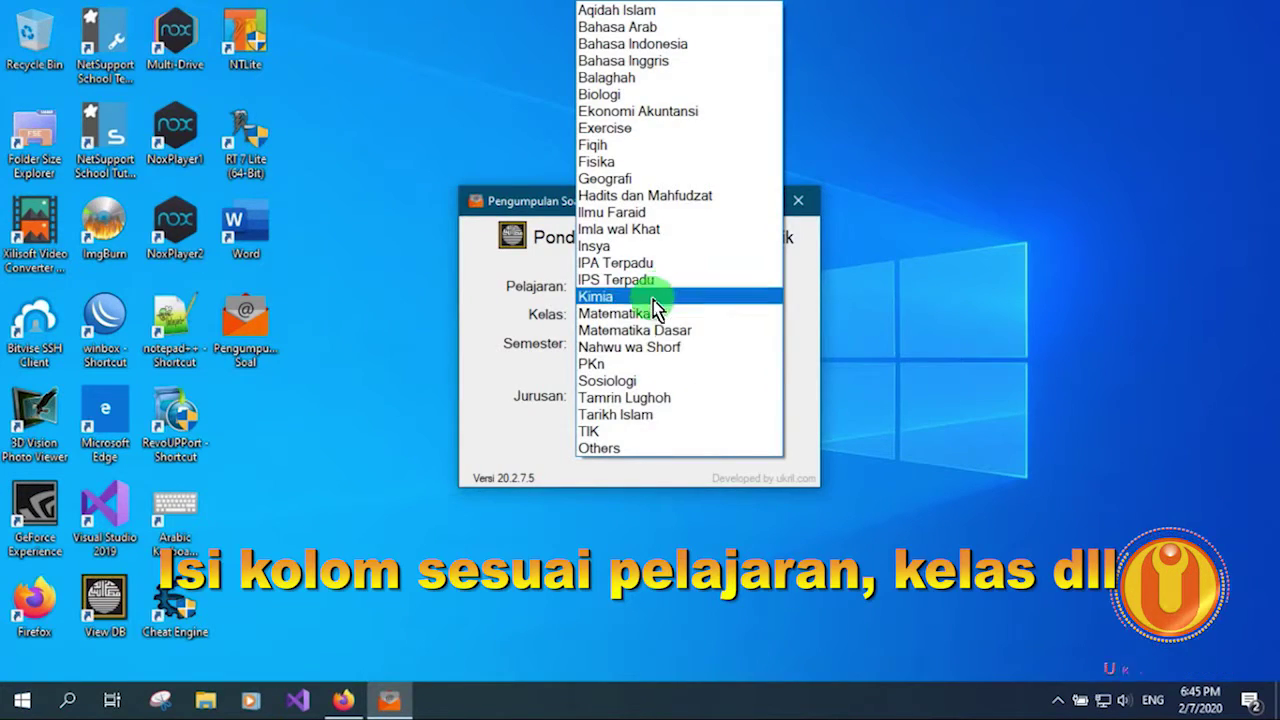
left_click(672, 400)
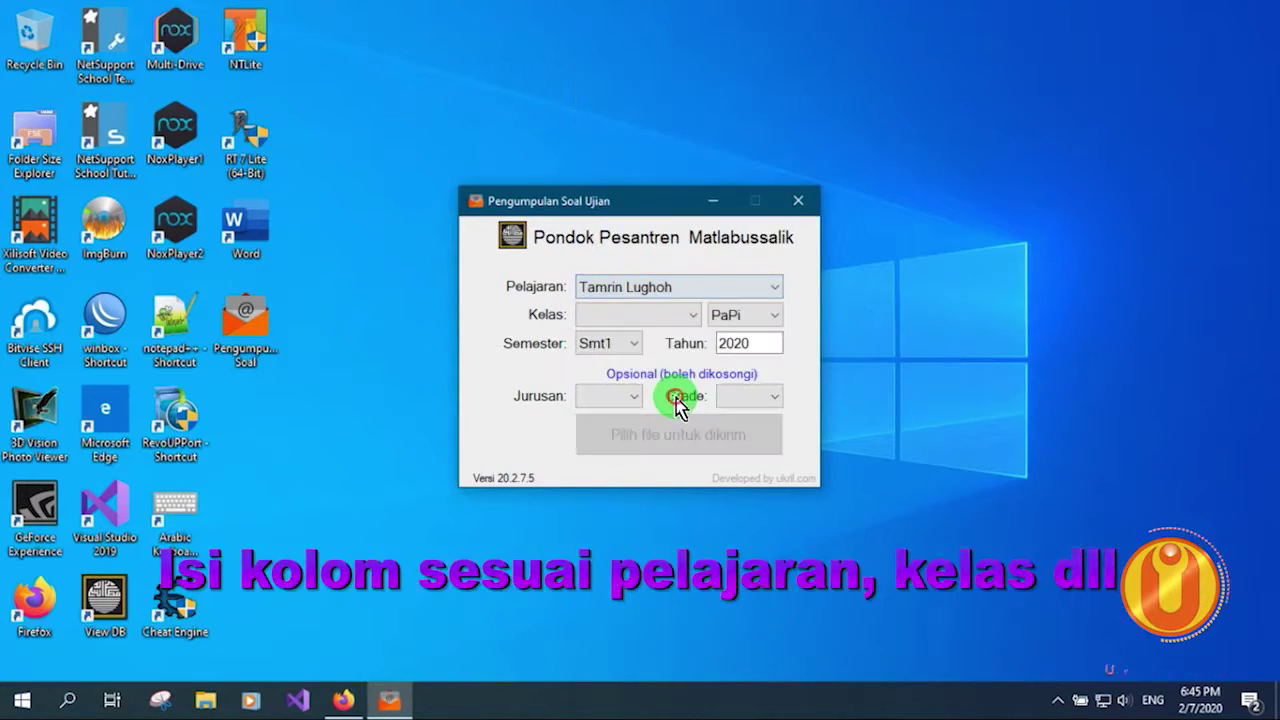
left_click(612, 316)
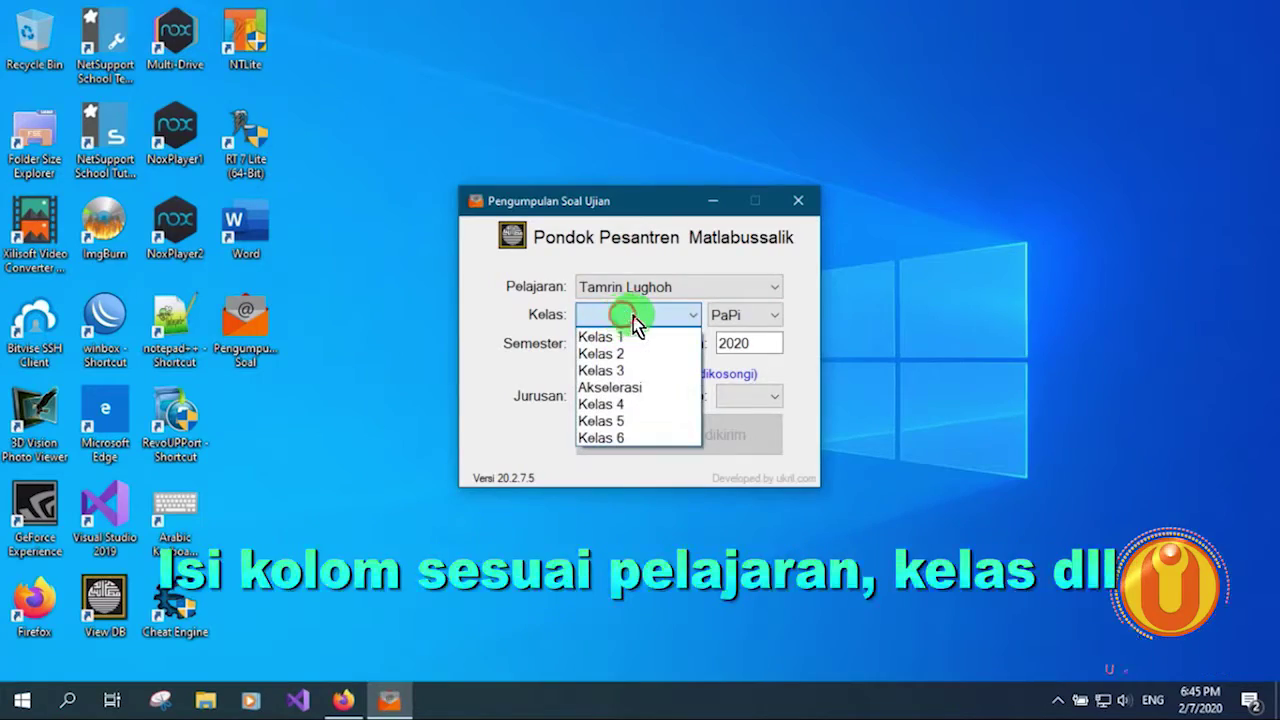
left_click(625, 388)
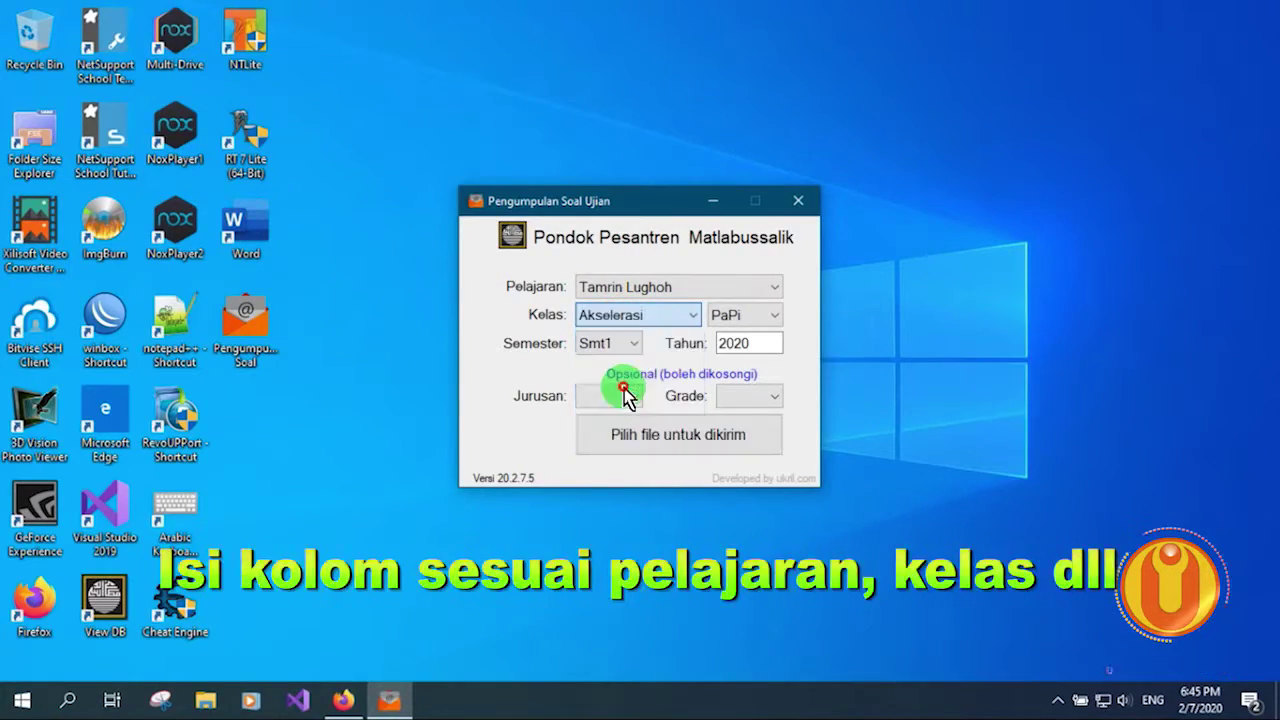
left_click(742, 318)
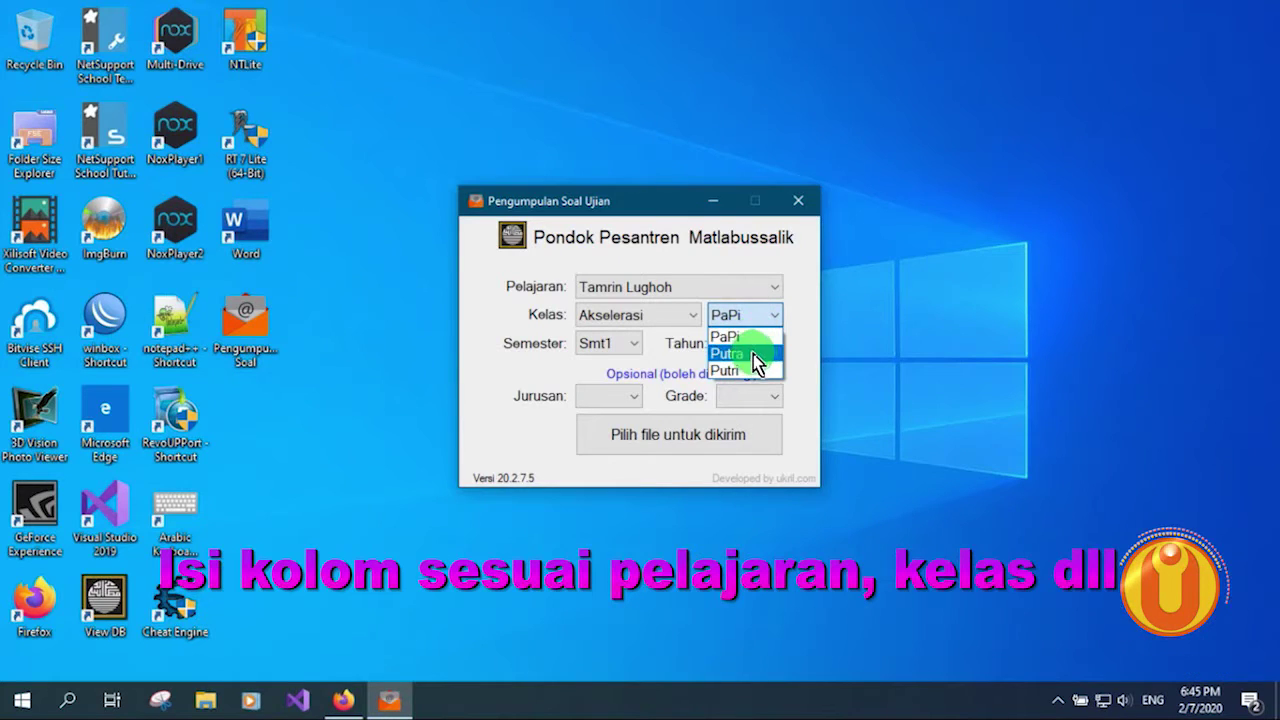
left_click(742, 355)
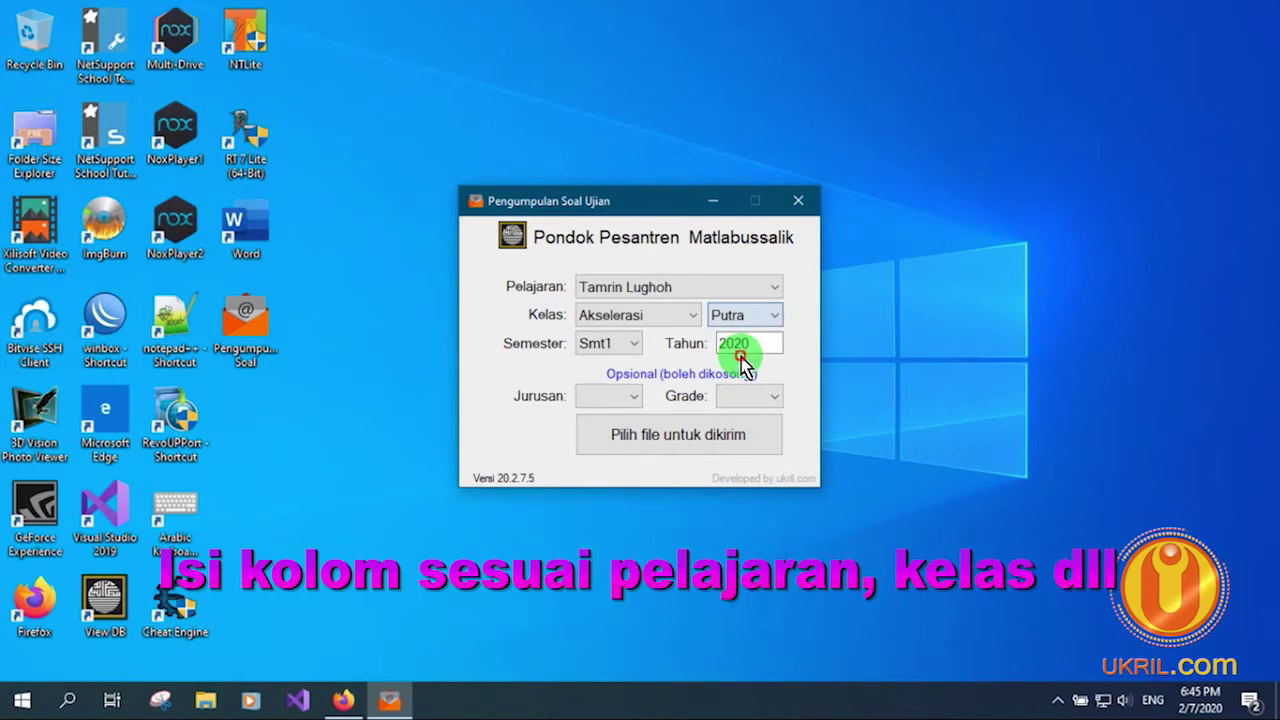
Set the semester to Smt2 and leave the optional Jurusan and Grade fields blank
left_click(617, 344)
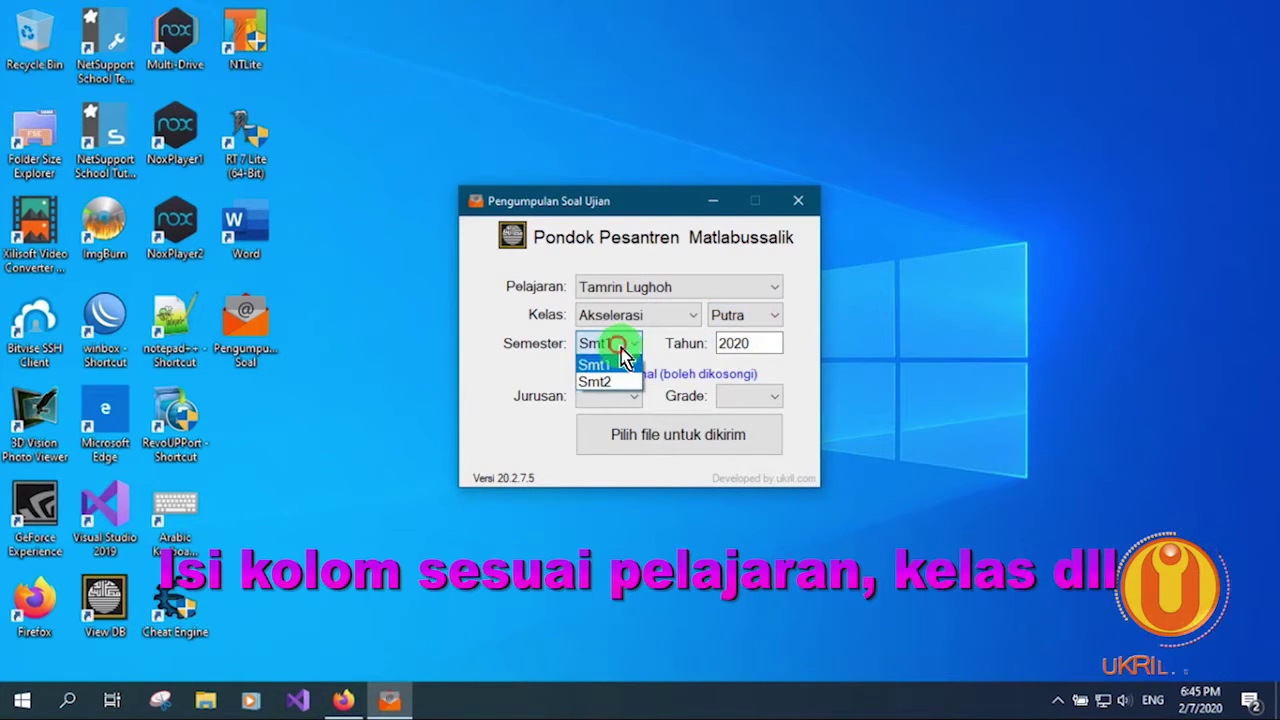
left_click(634, 400)
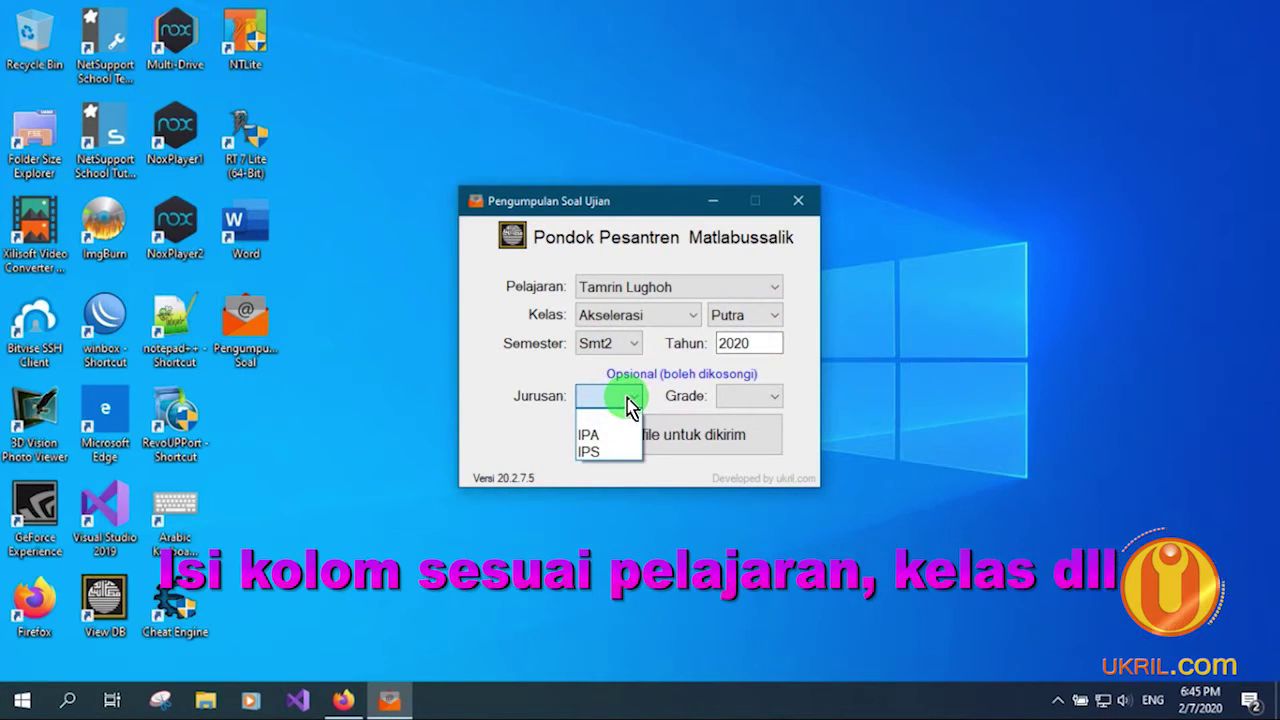
left_click(625, 397)
left_click(755, 395)
left_click(757, 394)
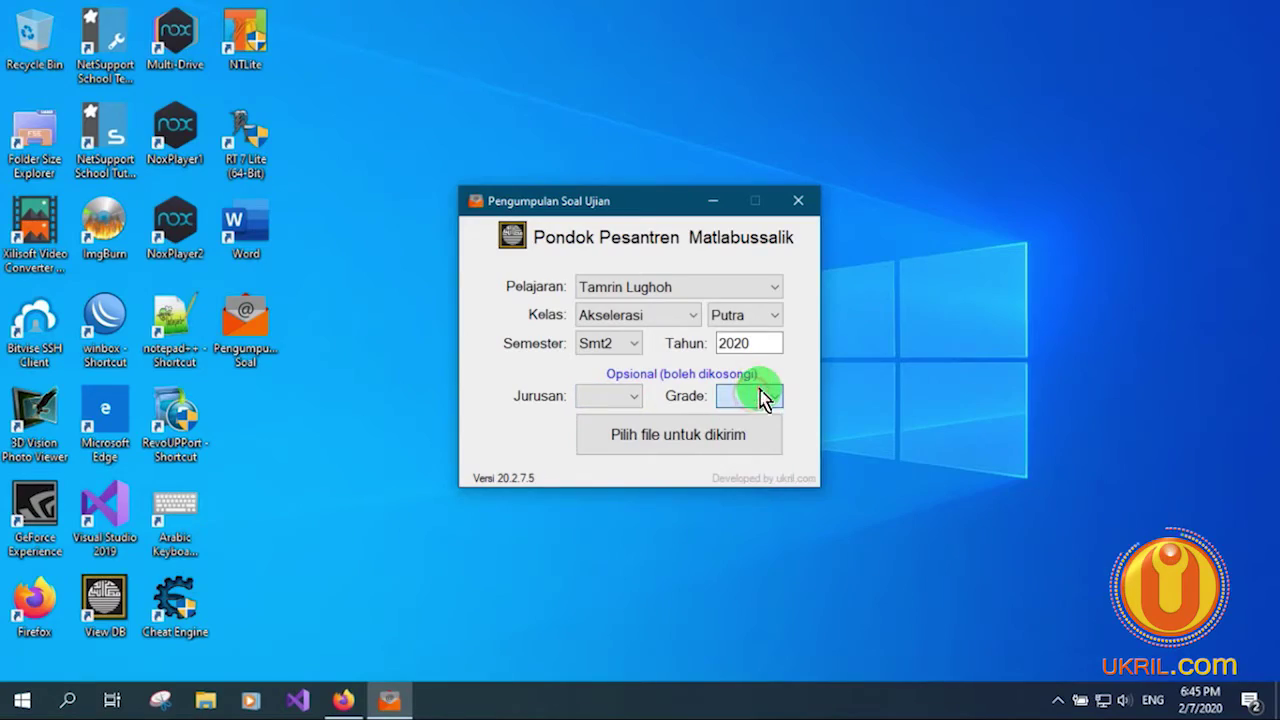
left_click(666, 437)
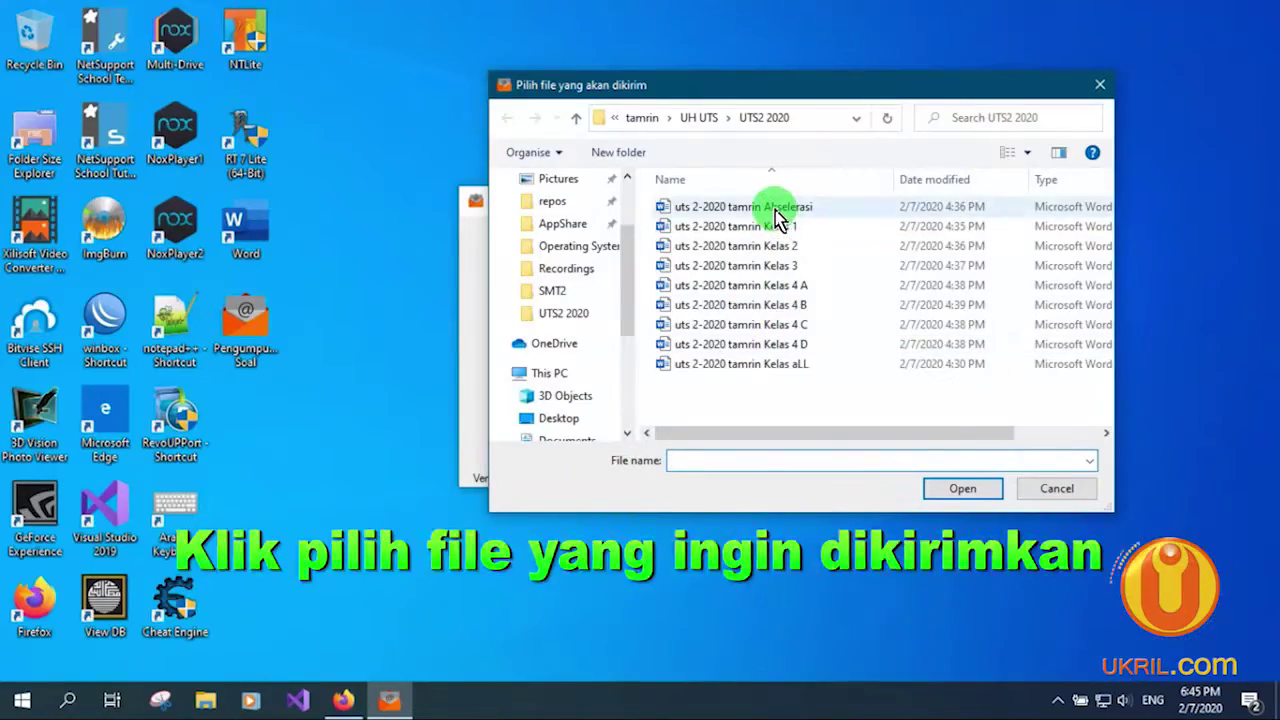
left_click_drag(730, 86, 690, 372)
left_click_drag(670, 322, 670, 243)
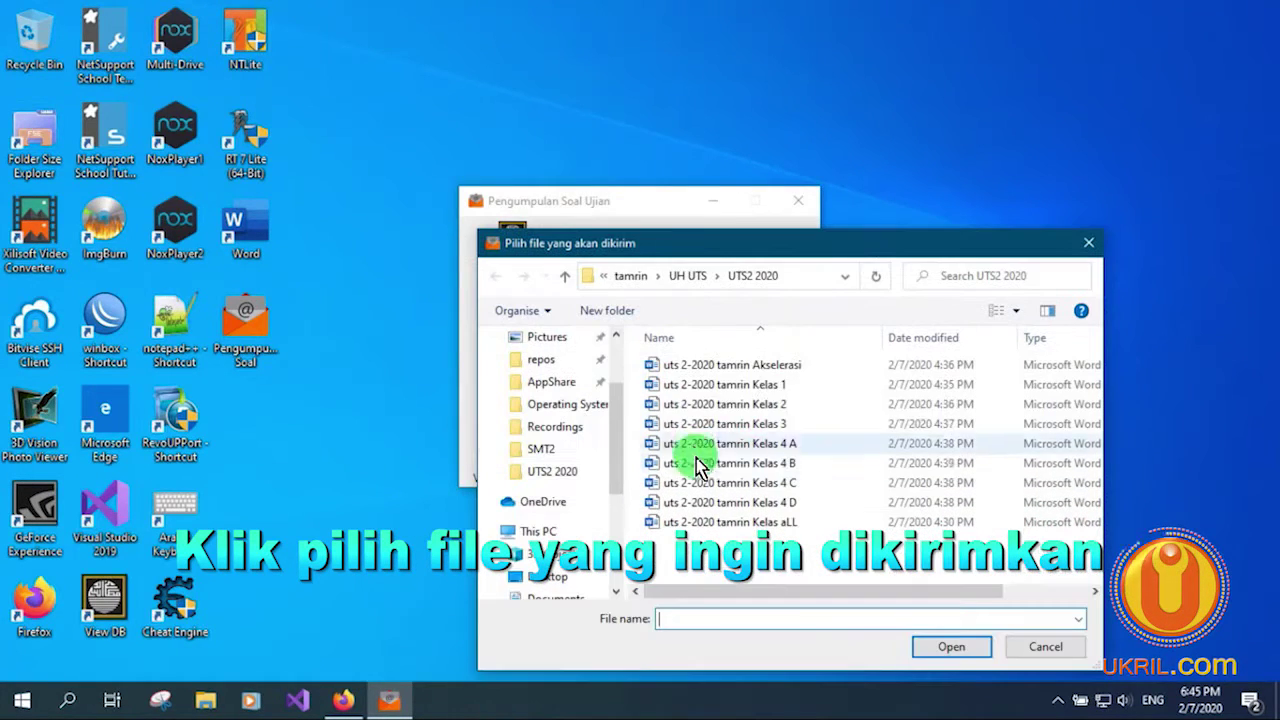
left_click(750, 366)
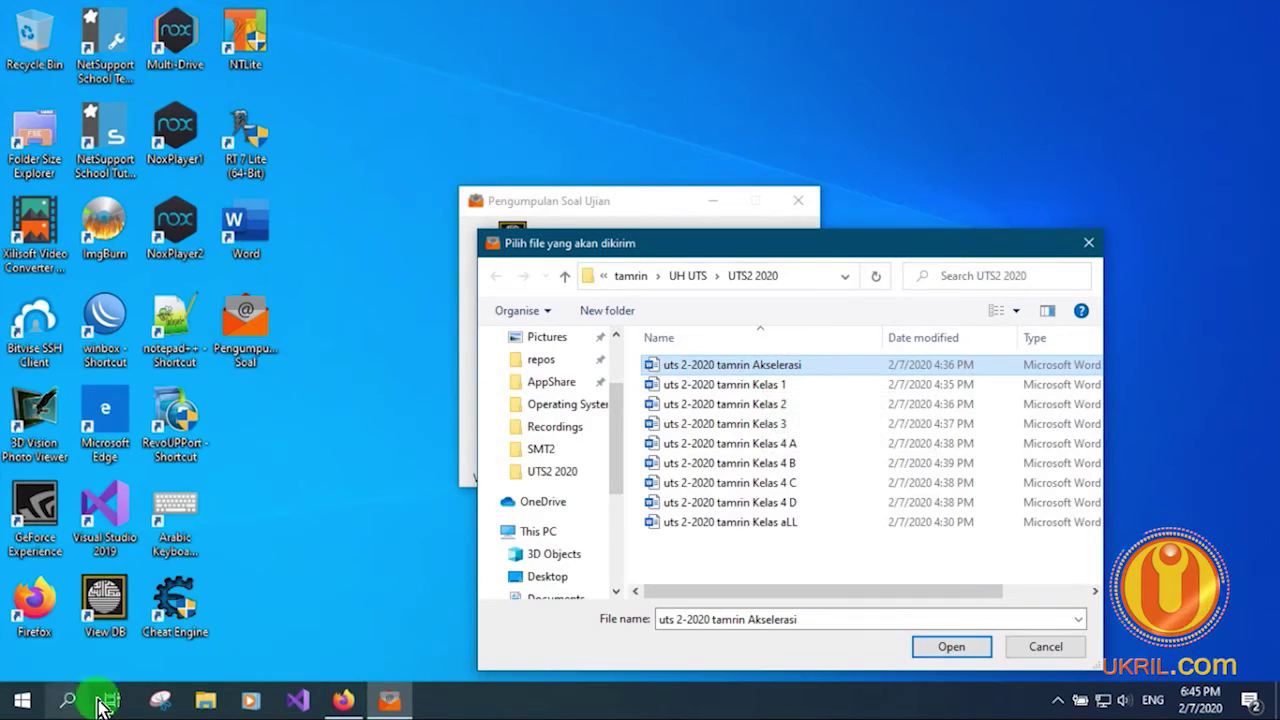
Open the network server 192.168.0.140 in a maximized window and go into its tugas folder
left_click(22, 700)
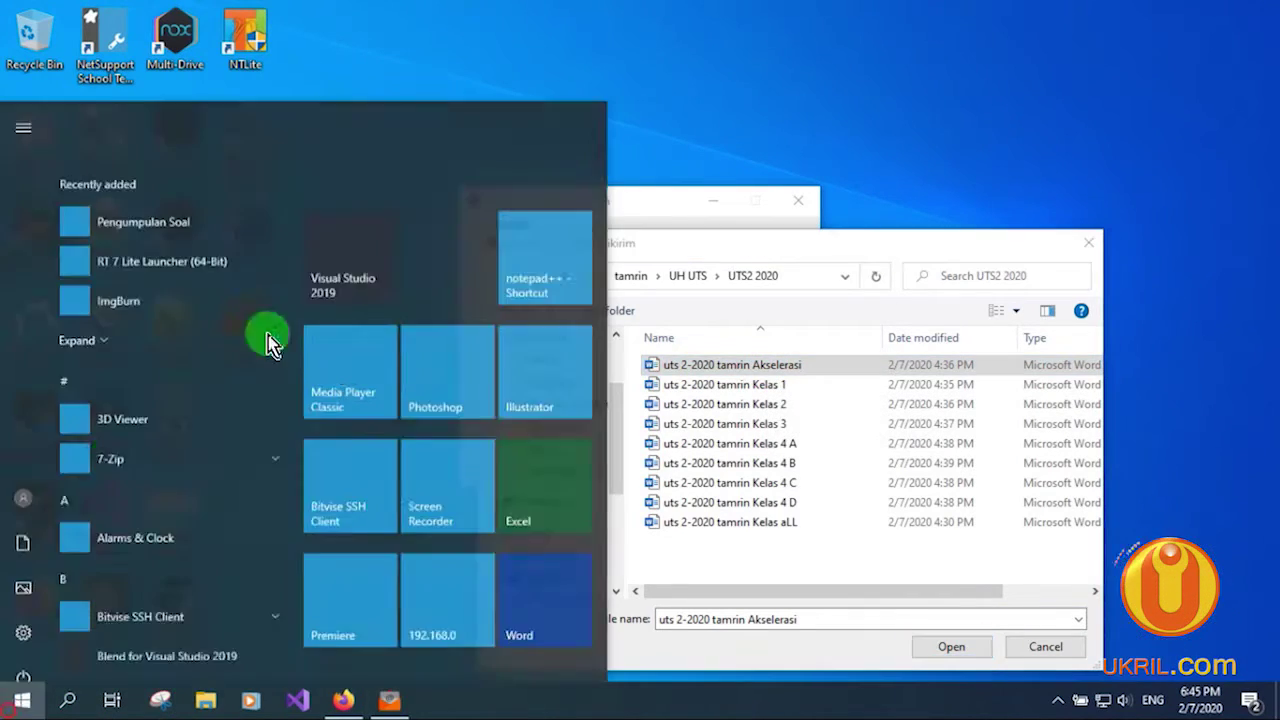
left_click(428, 480)
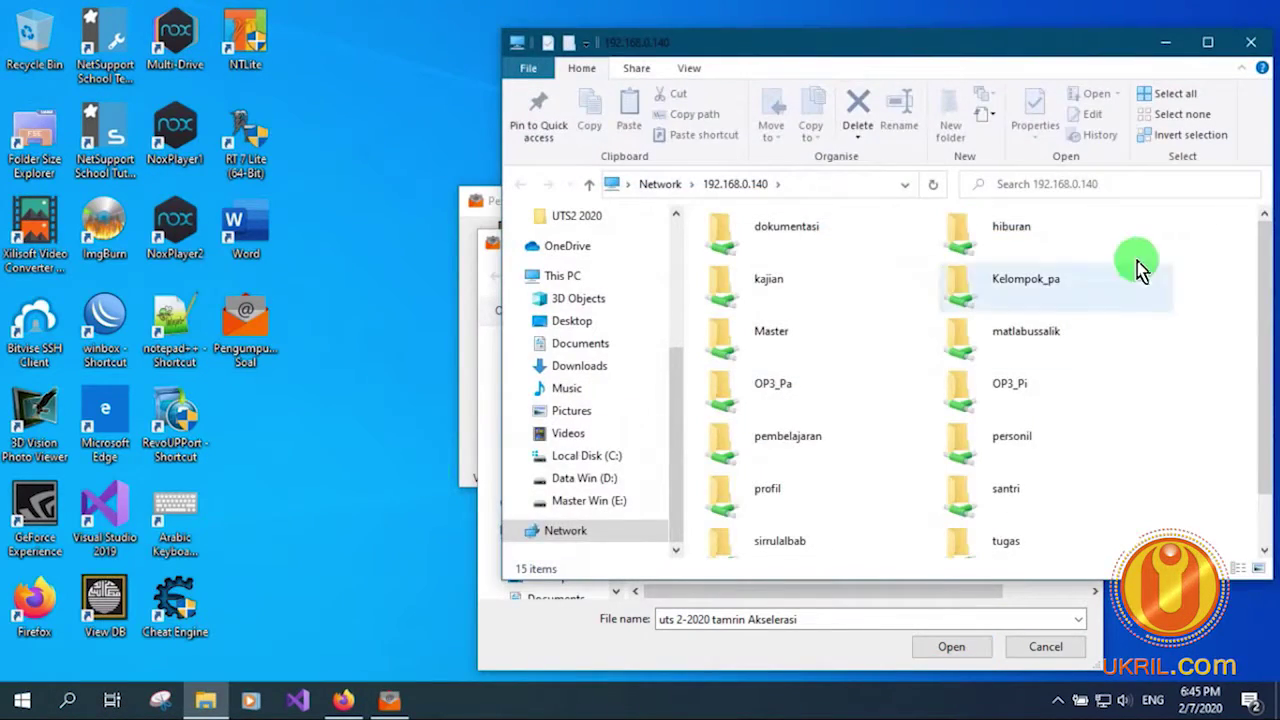
left_click(1208, 44)
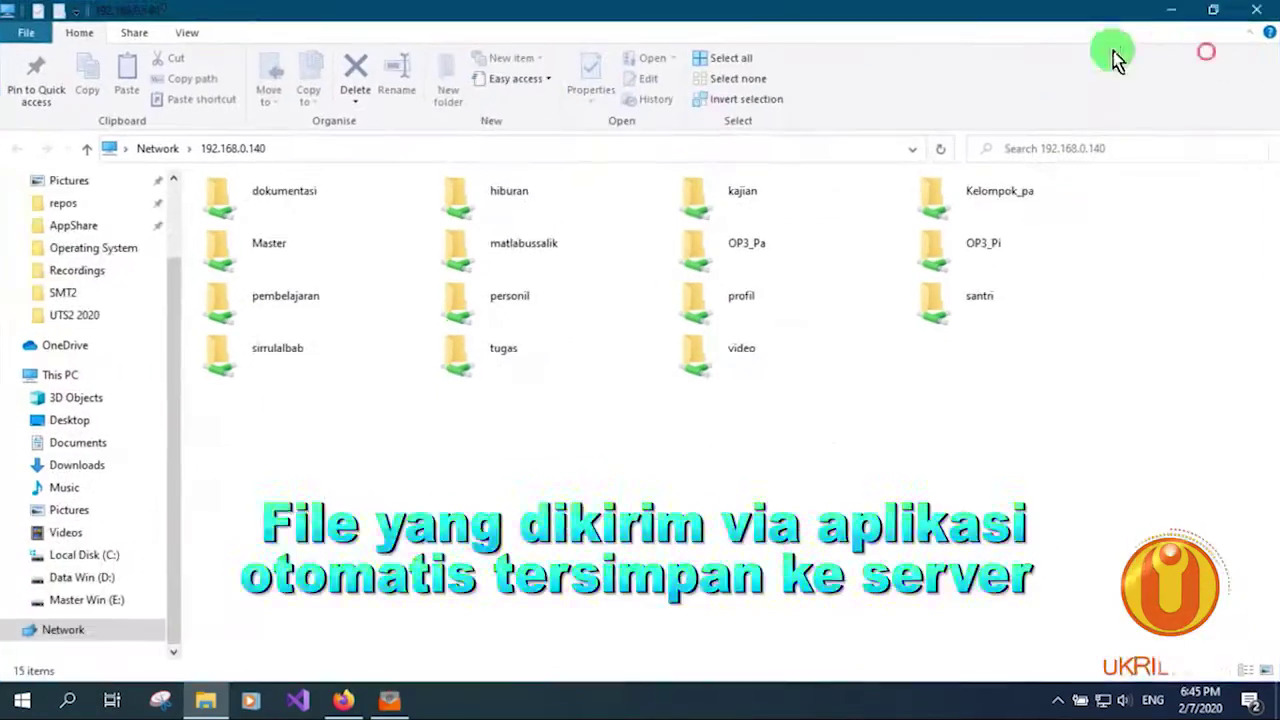
left_click(502, 356)
double_click(502, 356)
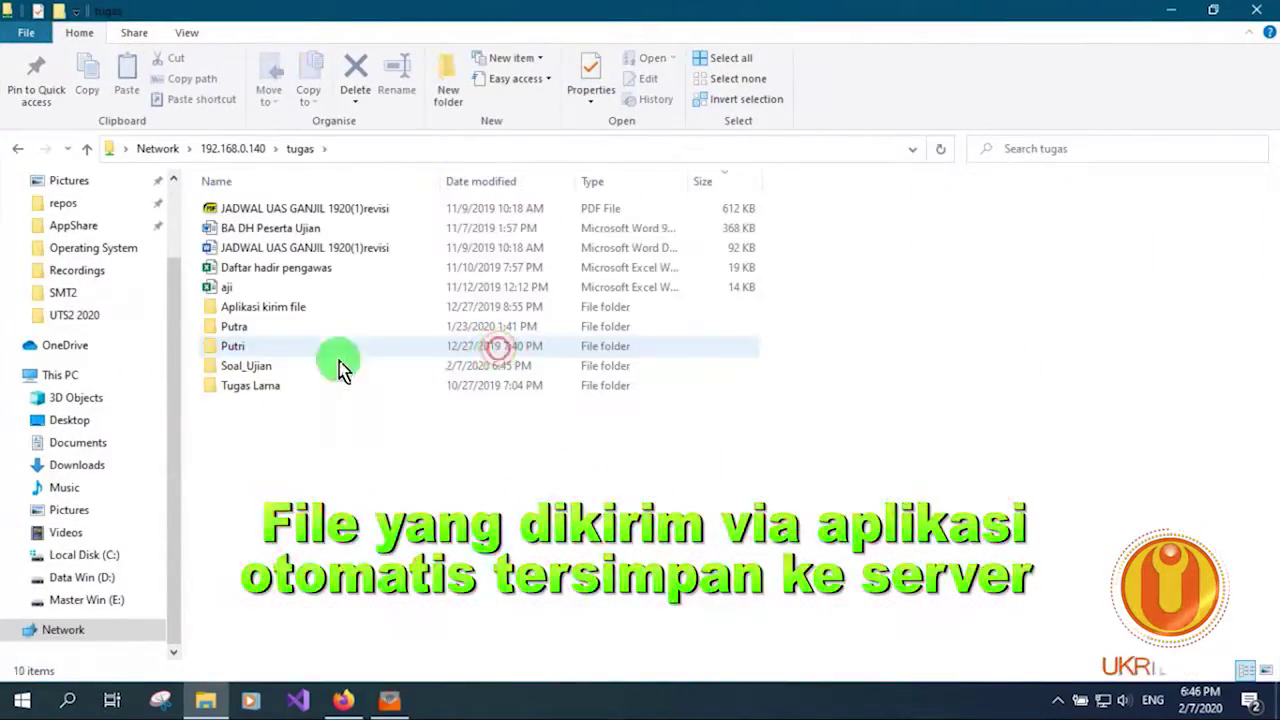
Go into the Soal_Ujian folder, down through Smt2 and 2020 to Tamrin_Lughoh
left_click(266, 372)
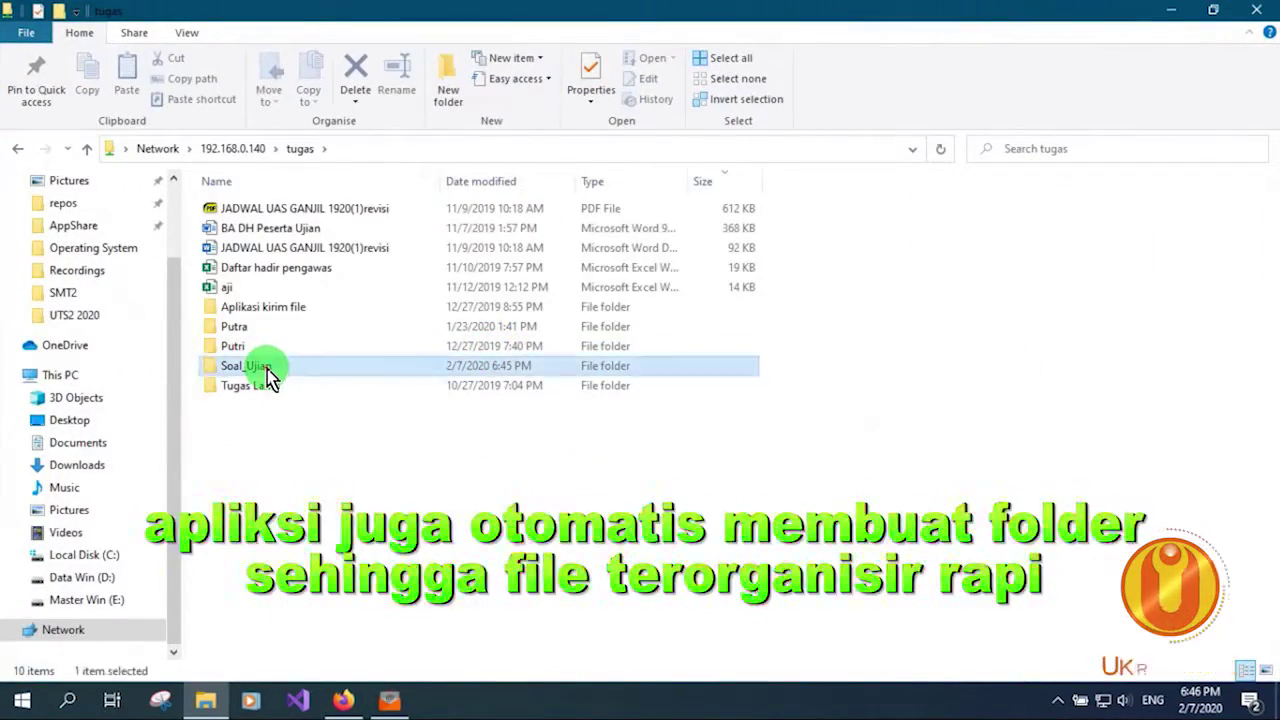
double_click(266, 372)
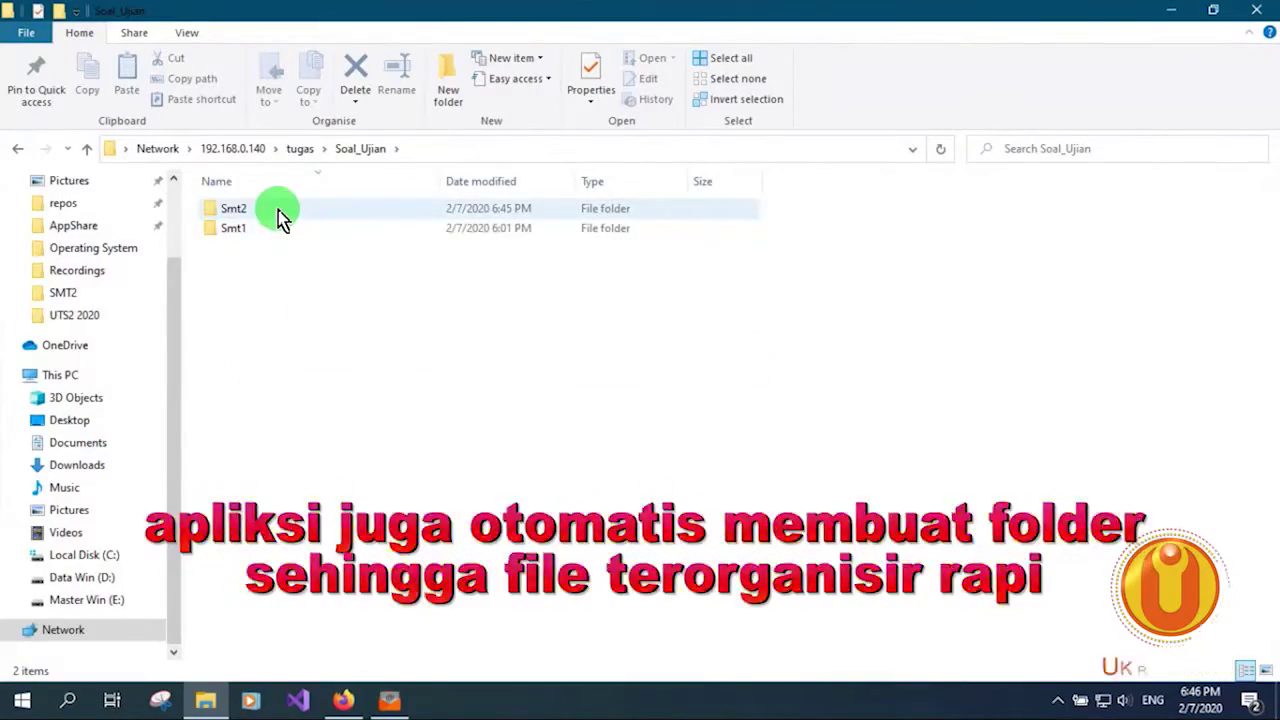
double_click(306, 210)
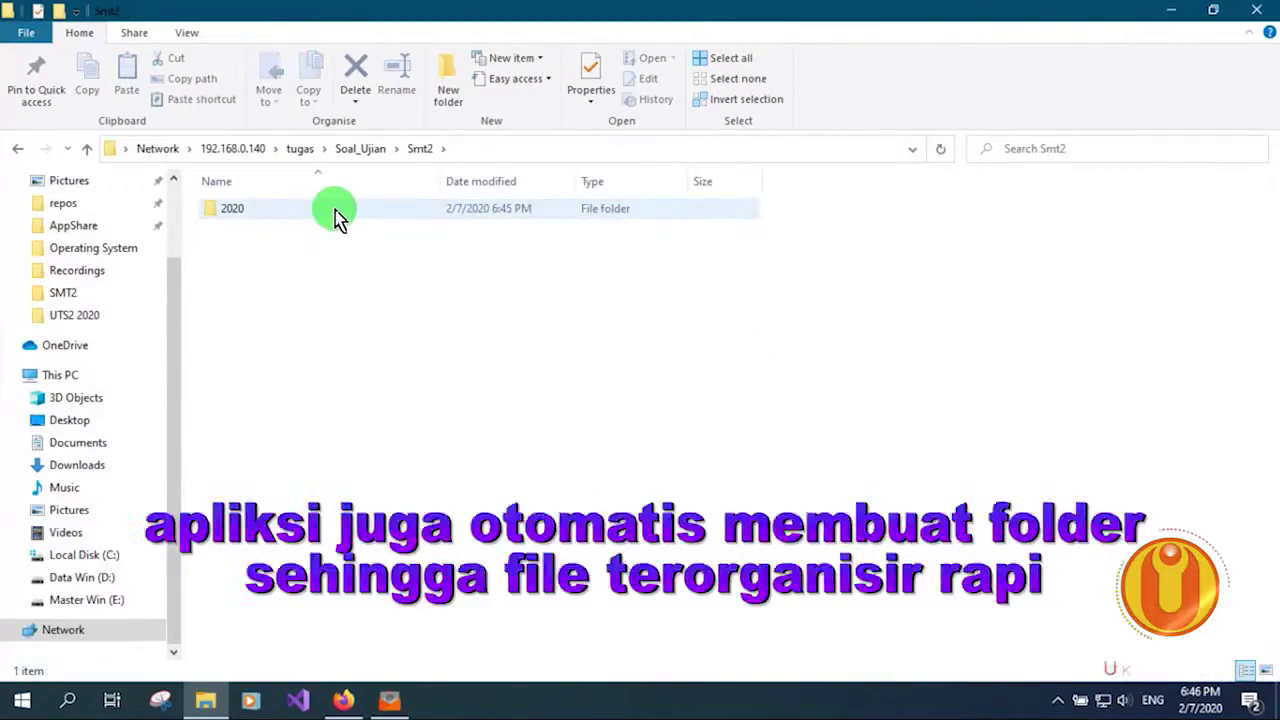
double_click(334, 216)
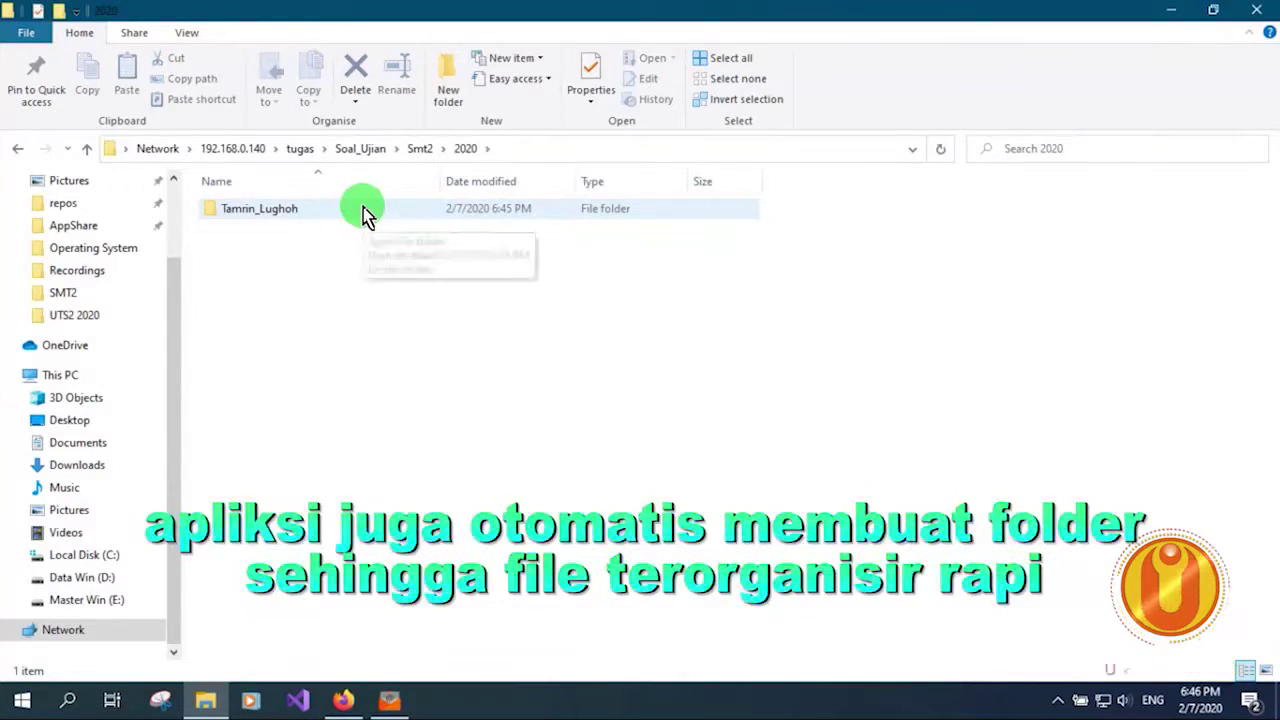
double_click(336, 216)
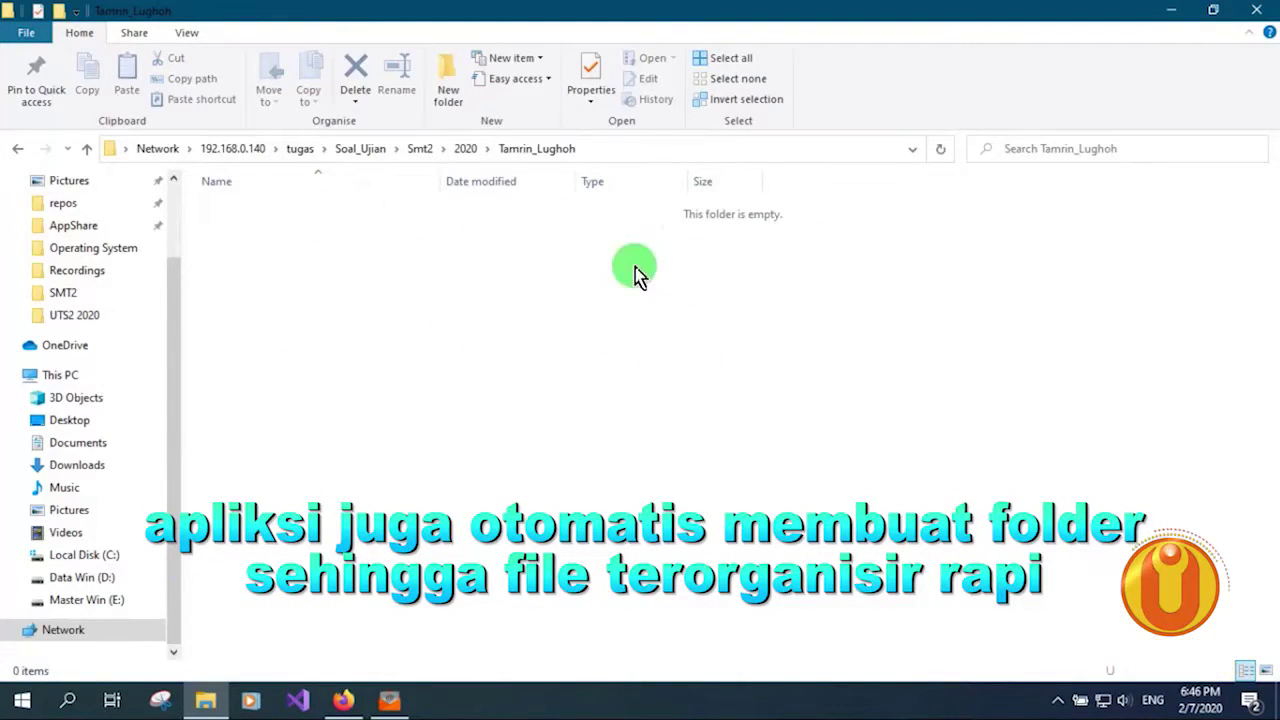
Show the folder's full network path and highlight the part from Soal_Ujian to Tamrin_Lughoh
left_click(615, 150)
left_click(544, 149)
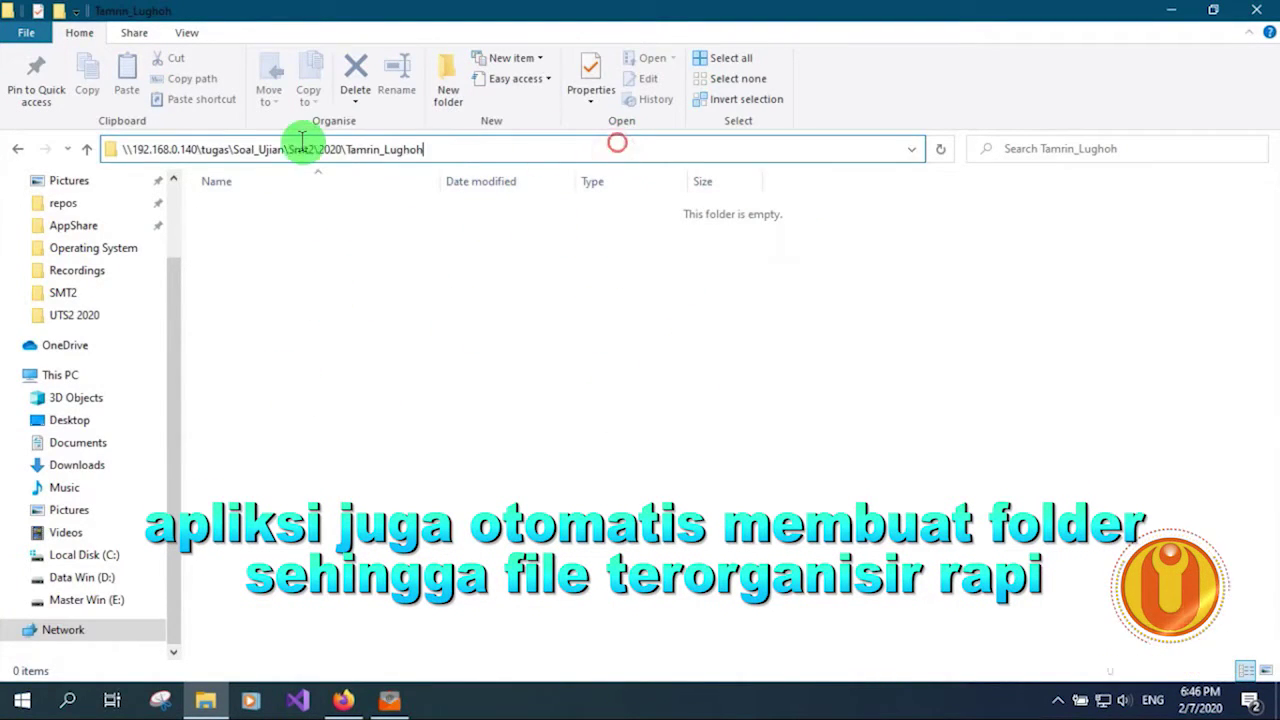
left_click_drag(317, 149, 437, 148)
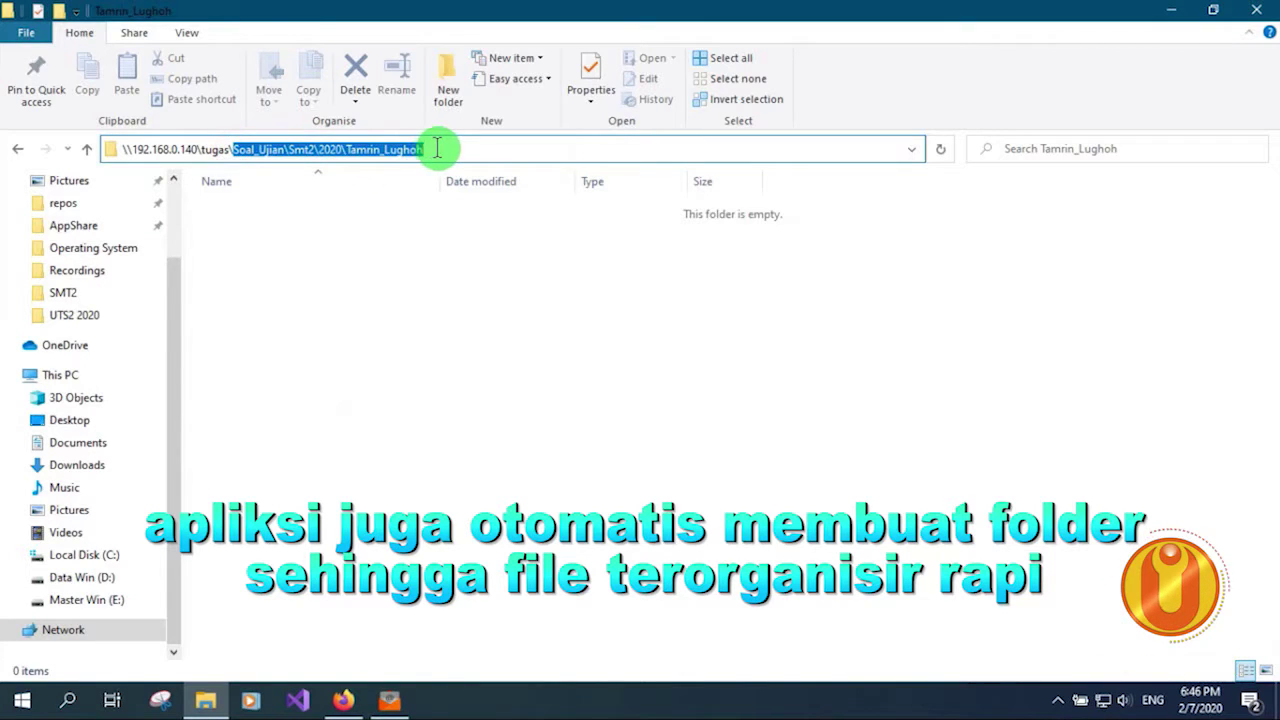
left_click(351, 149)
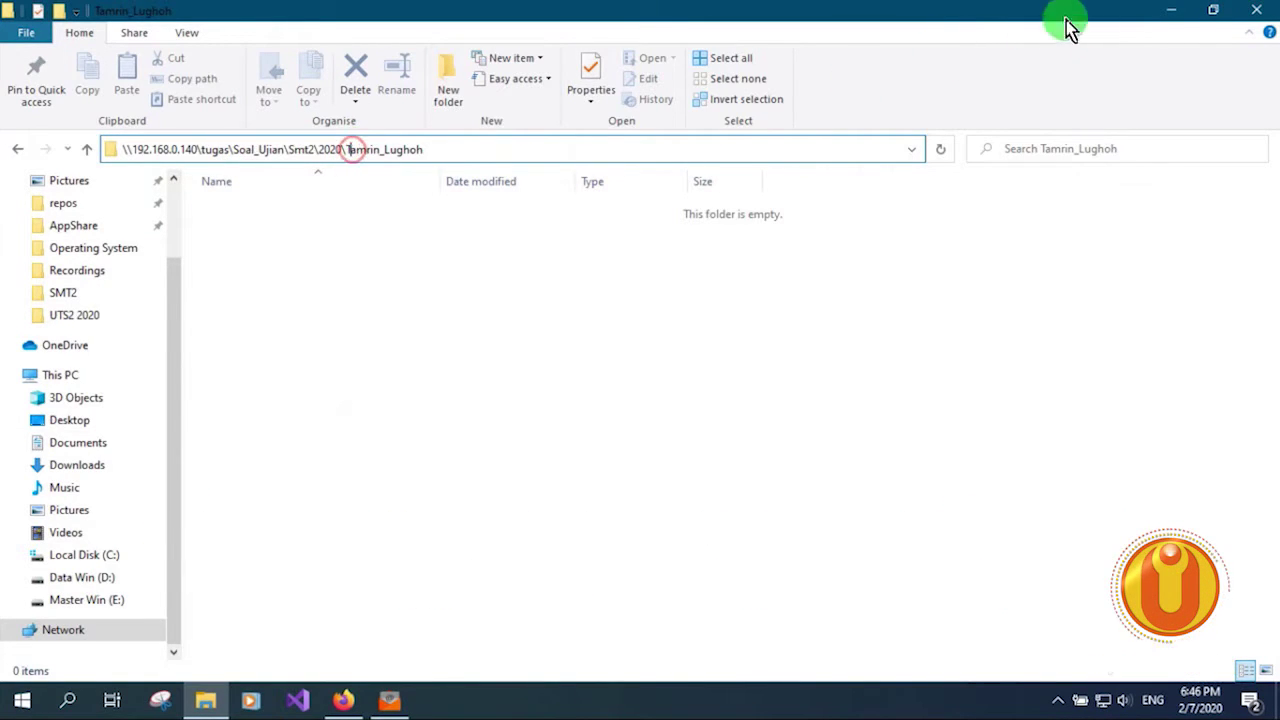
Dock the server folder window to half the screen and send the file "uts 2-2020 tamrin Akselerasi" through the submission form
left_click_drag(820, 14, 1279, 135)
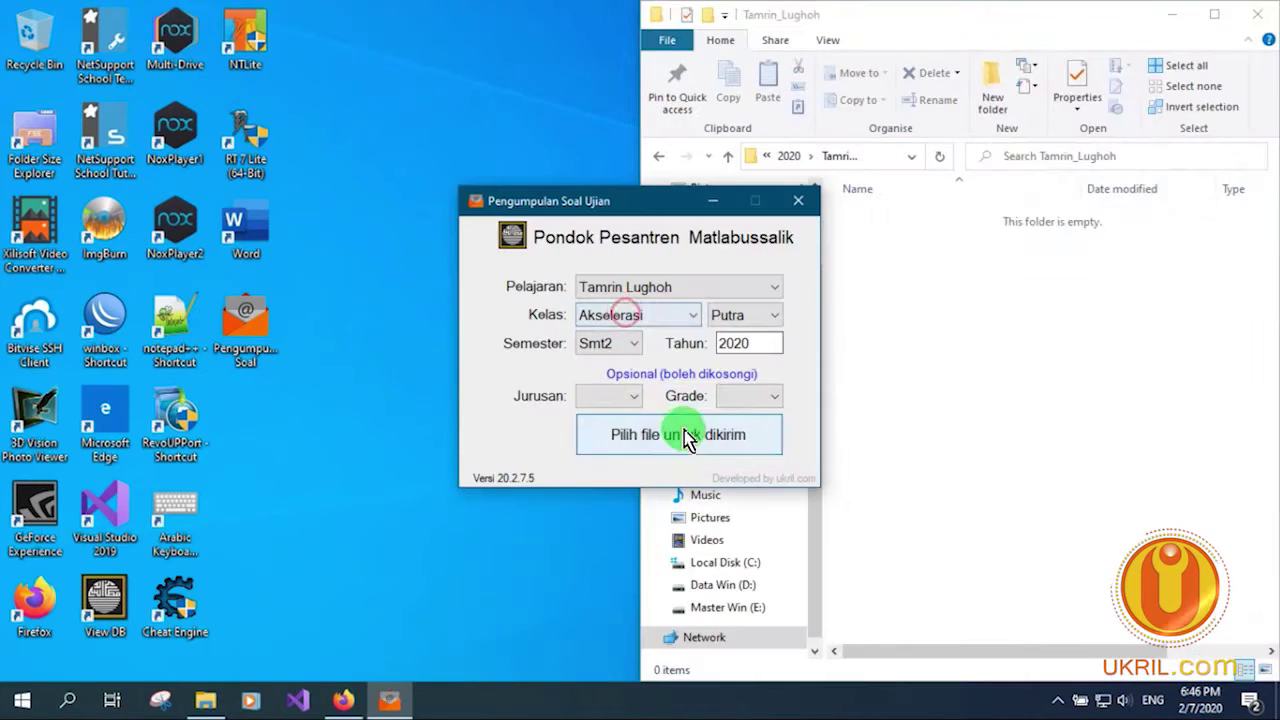
left_click(686, 436)
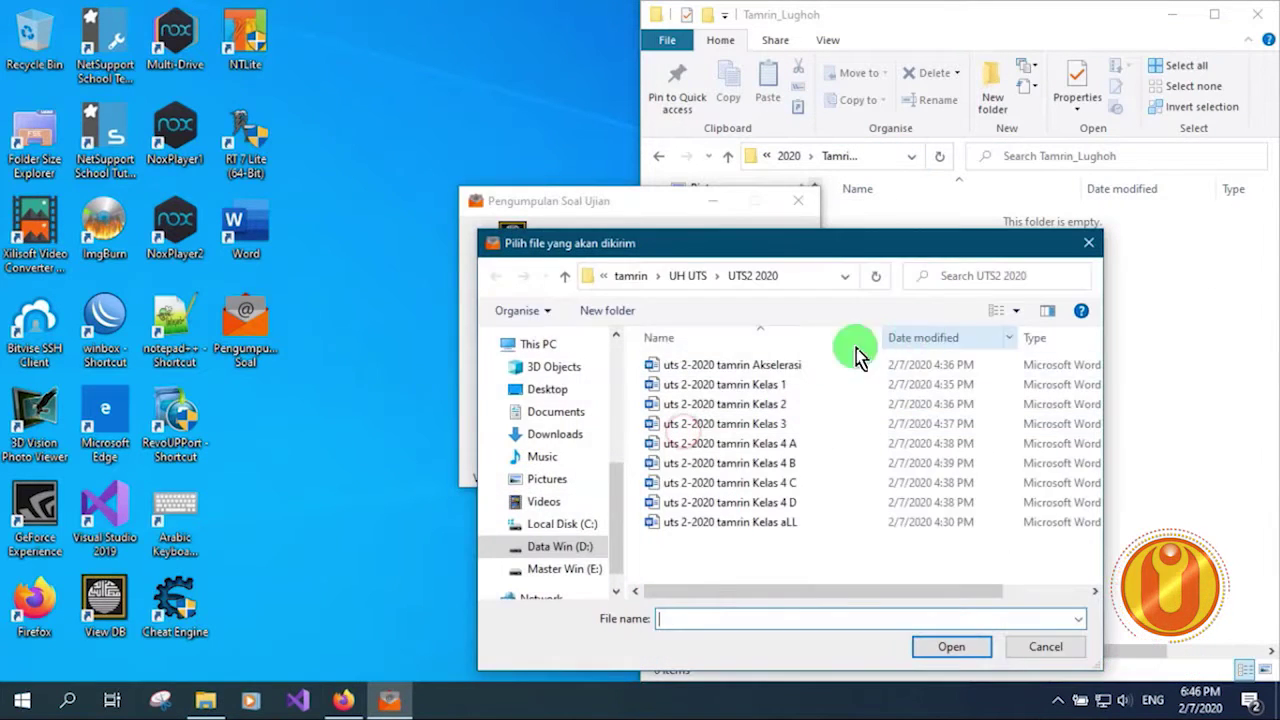
left_click(758, 366)
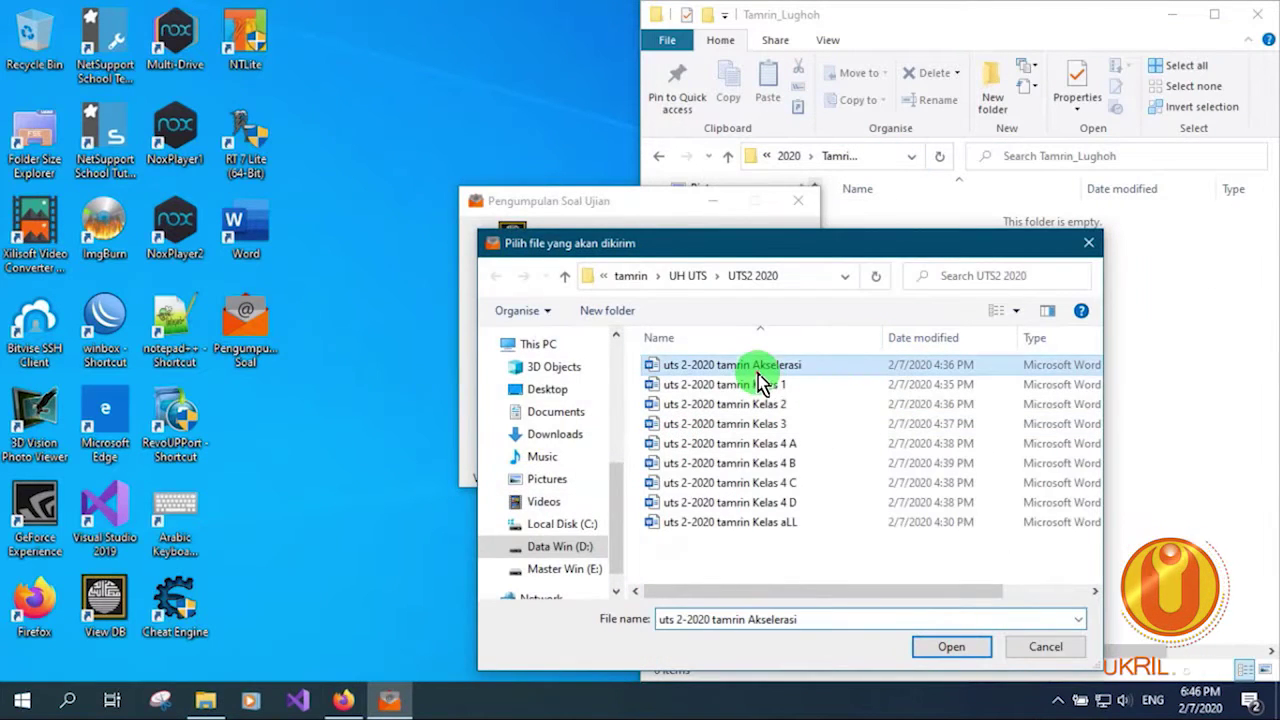
left_click(951, 646)
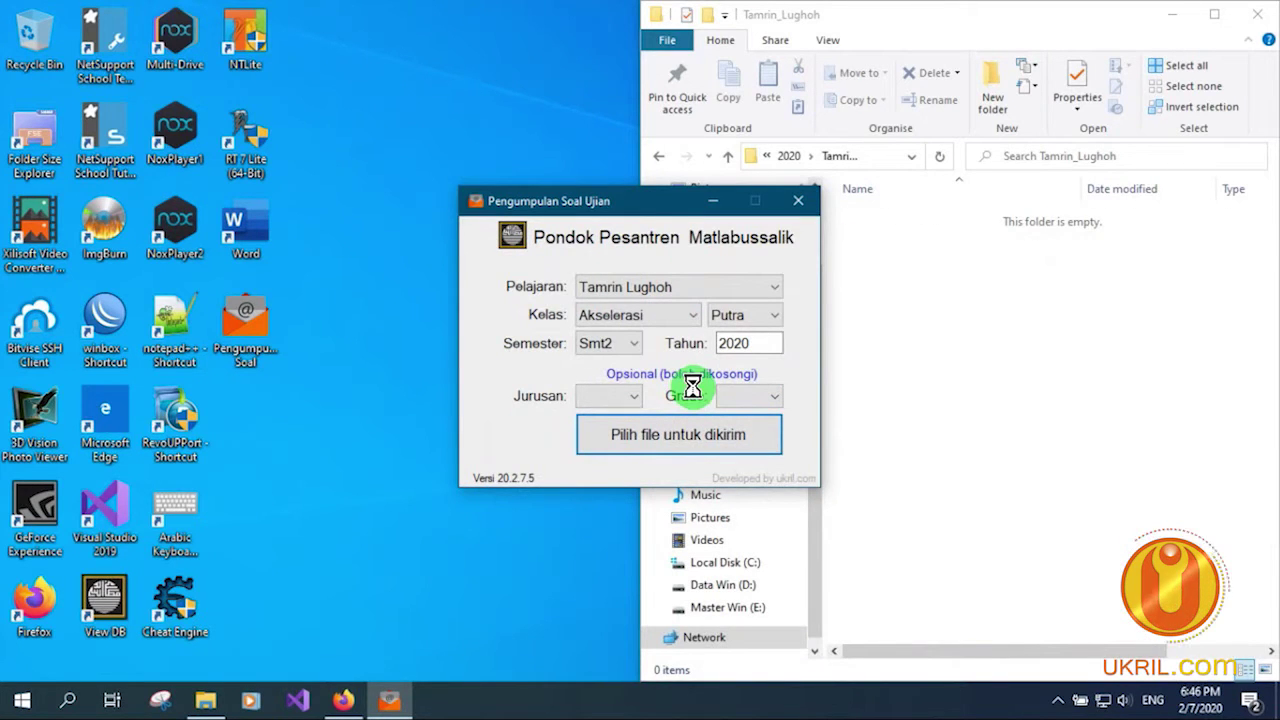
left_click(963, 215)
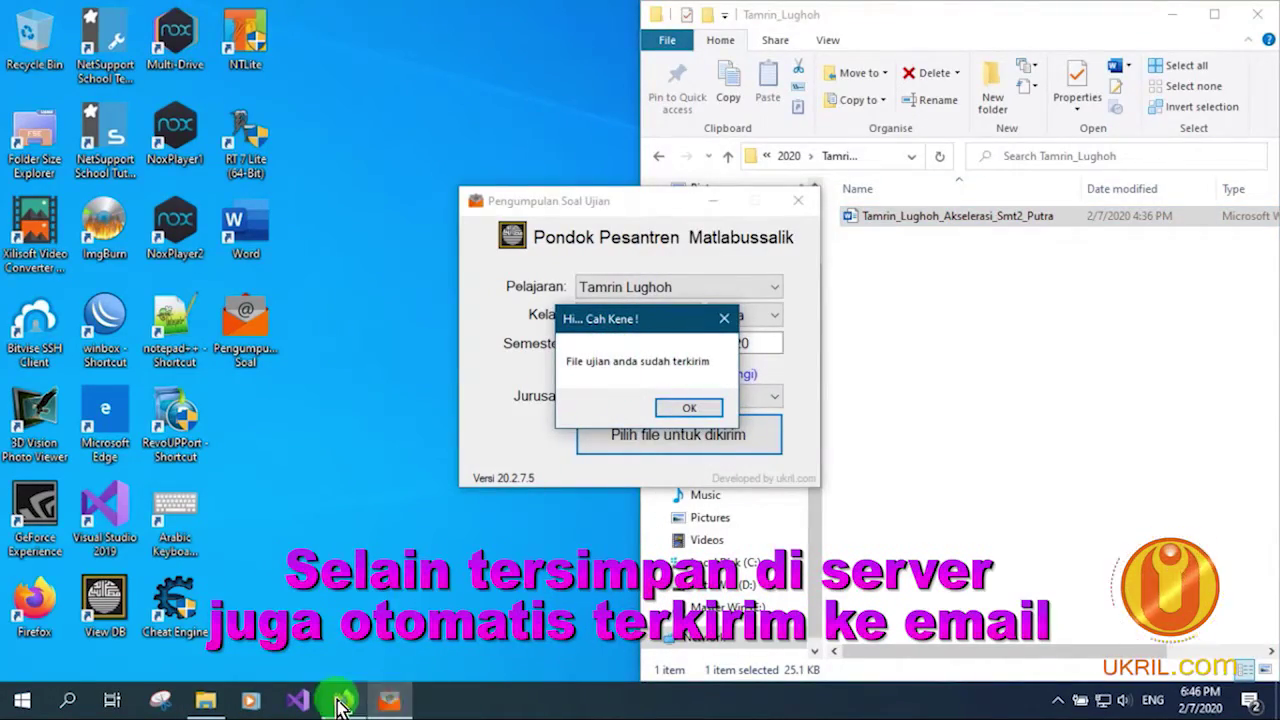
left_click(712, 405)
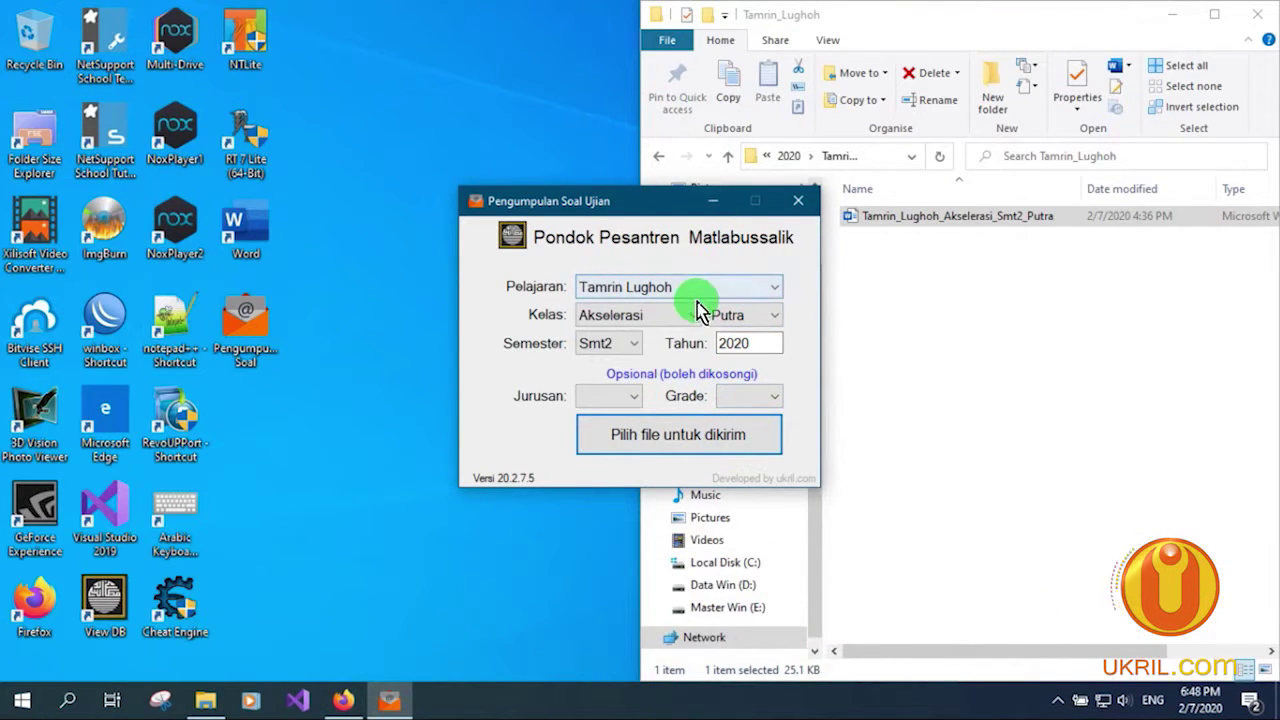
Send the file "uts 2-2020 tamrin Kelas 1" for Kelas 1 Putra, and select the delivered copy in the server folder
left_click(671, 317)
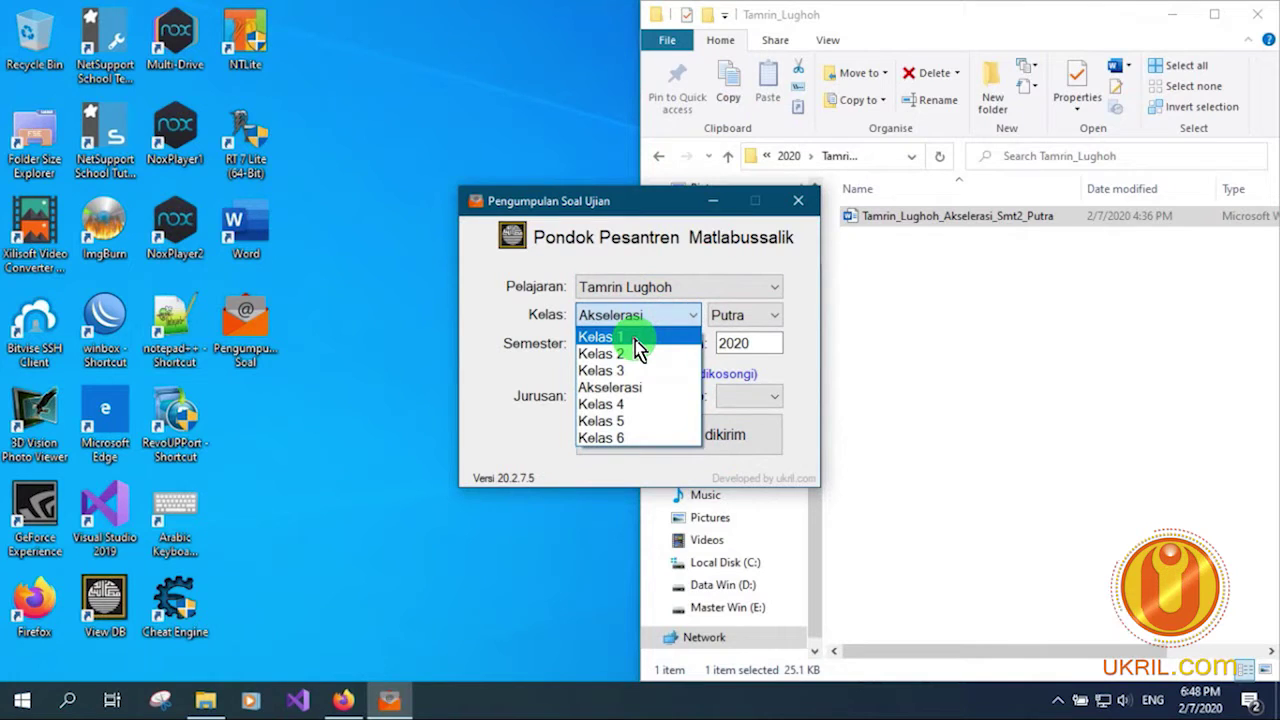
left_click(637, 340)
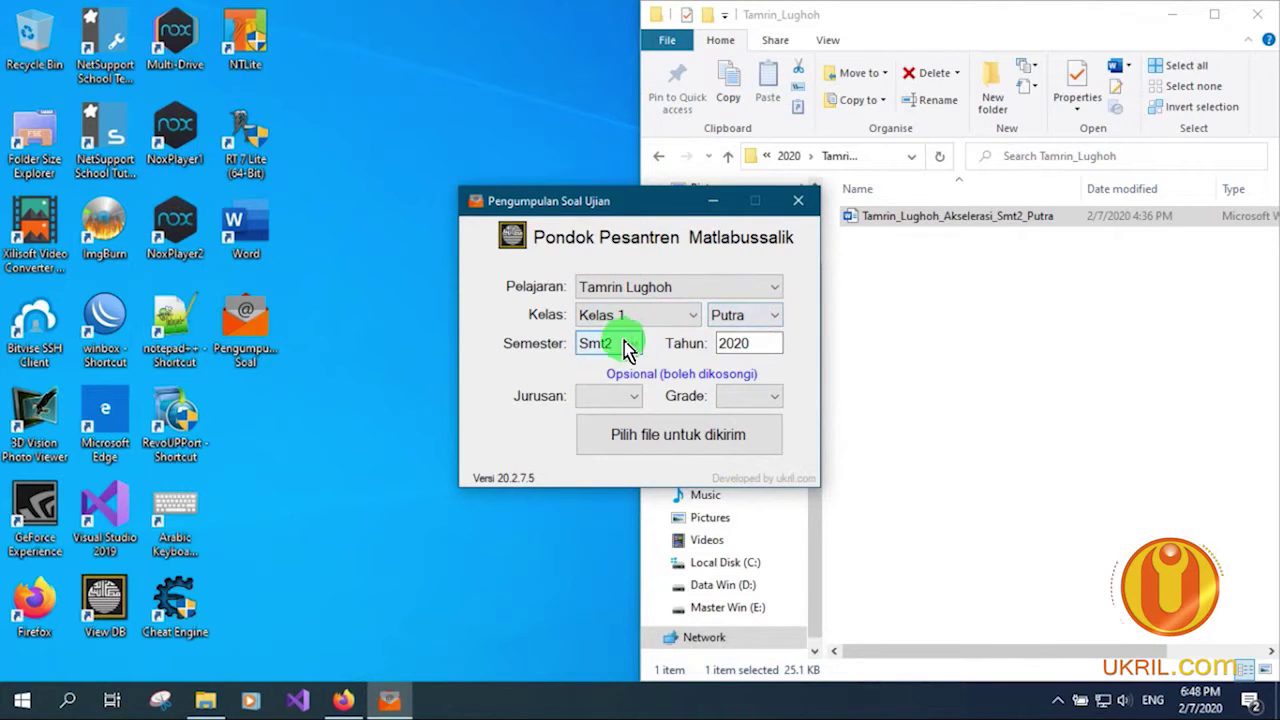
left_click(670, 434)
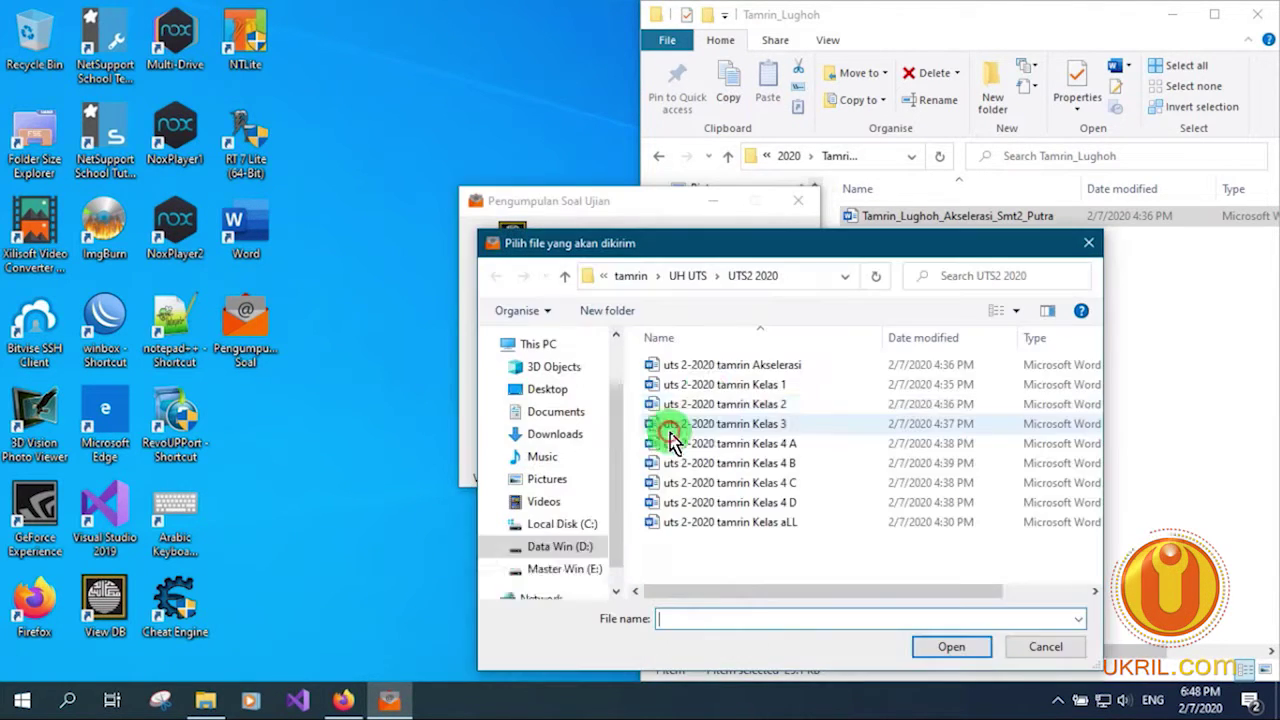
left_click(751, 386)
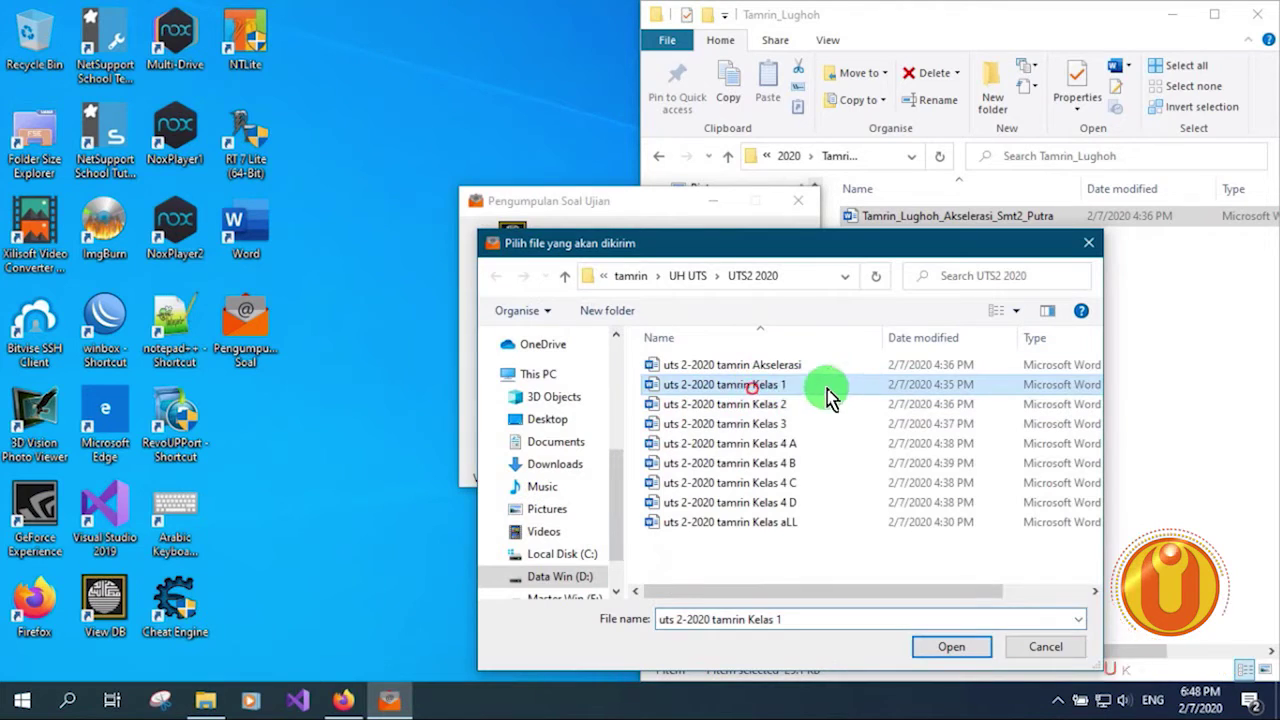
left_click(950, 648)
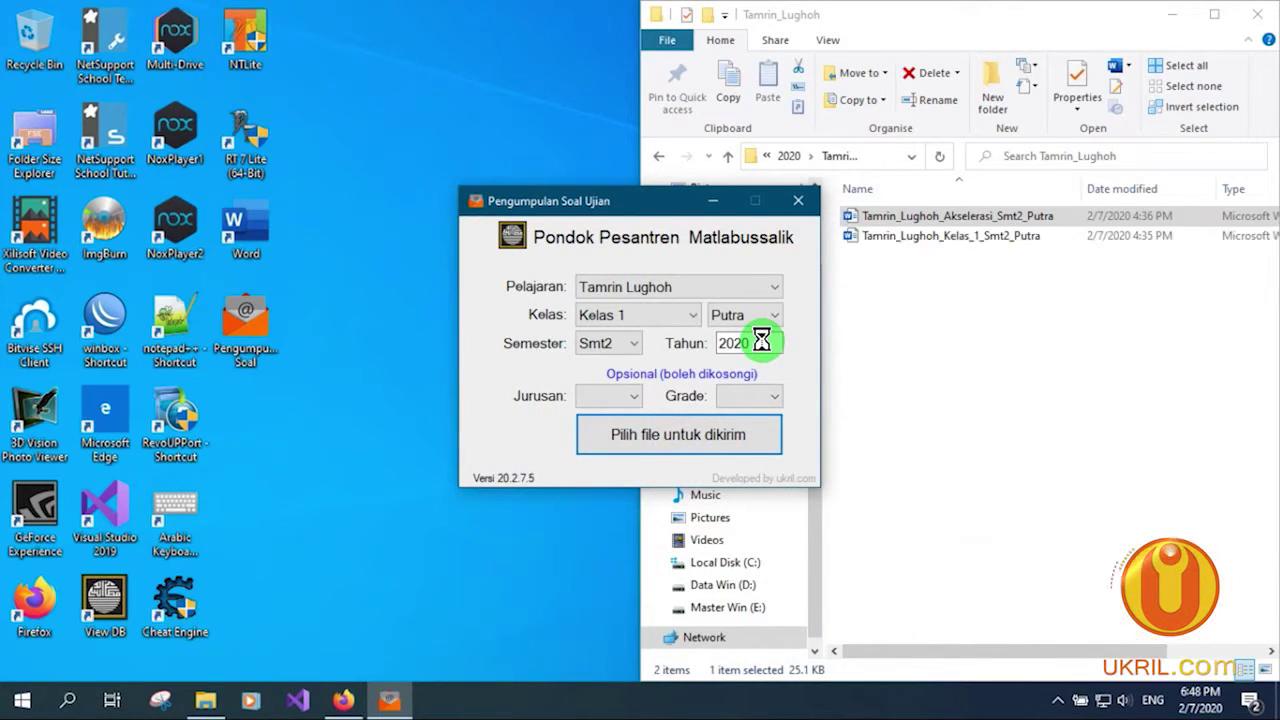
left_click(1026, 238)
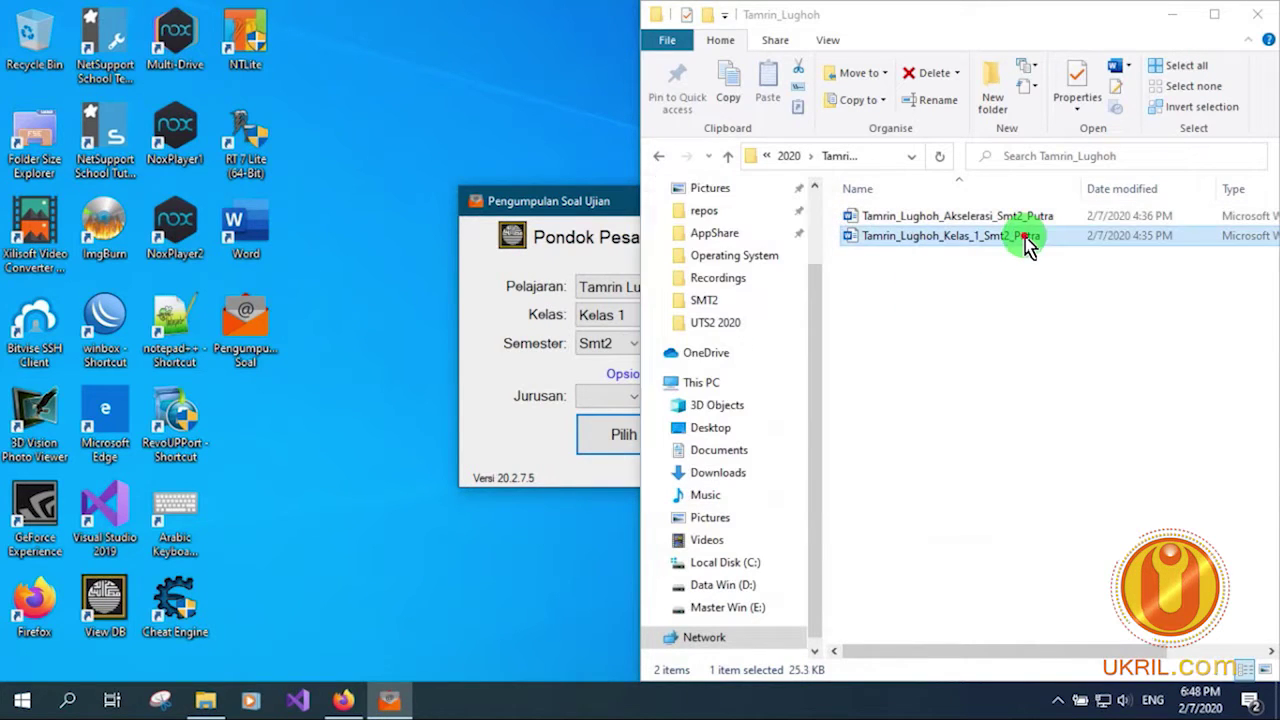
left_click(609, 205)
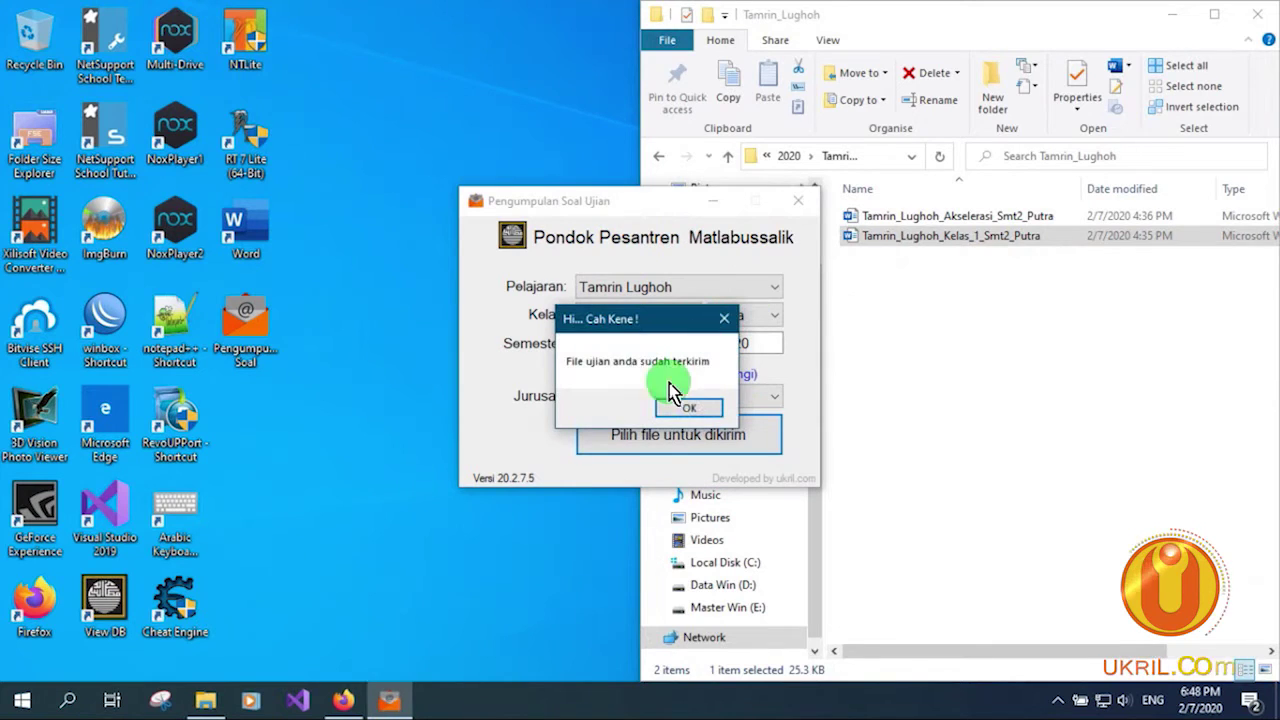
left_click(690, 409)
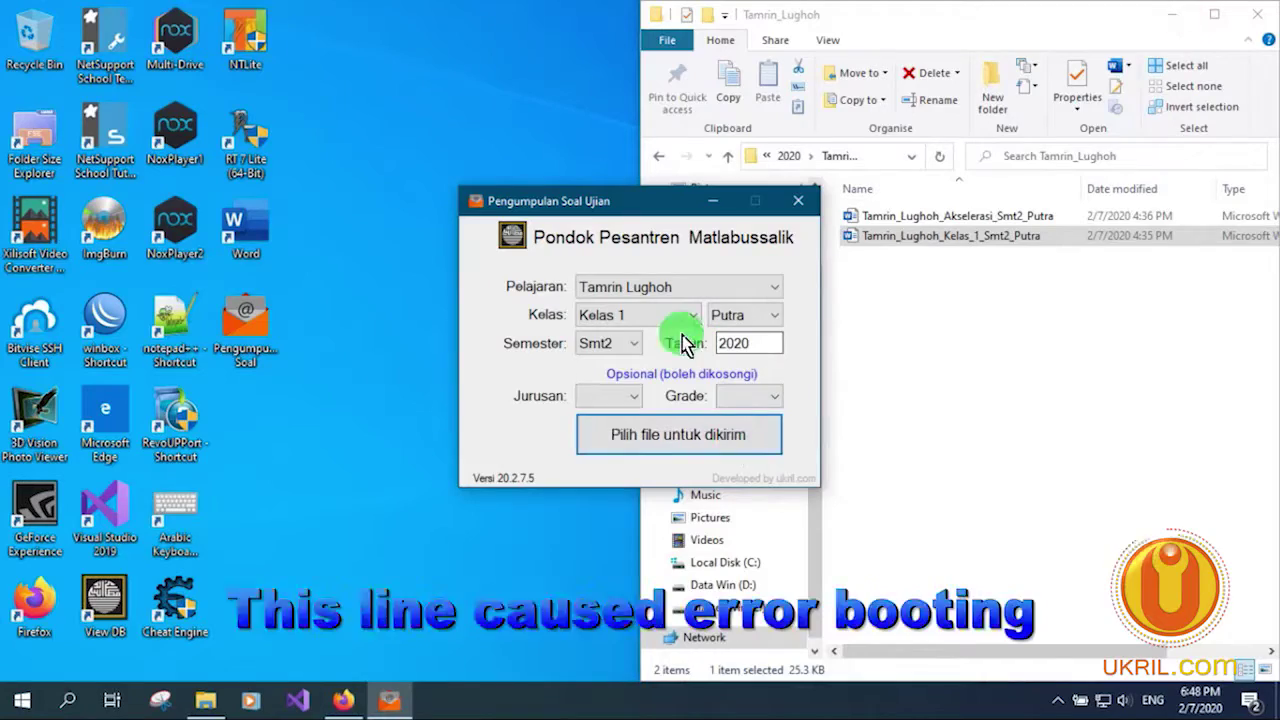
left_click(669, 315)
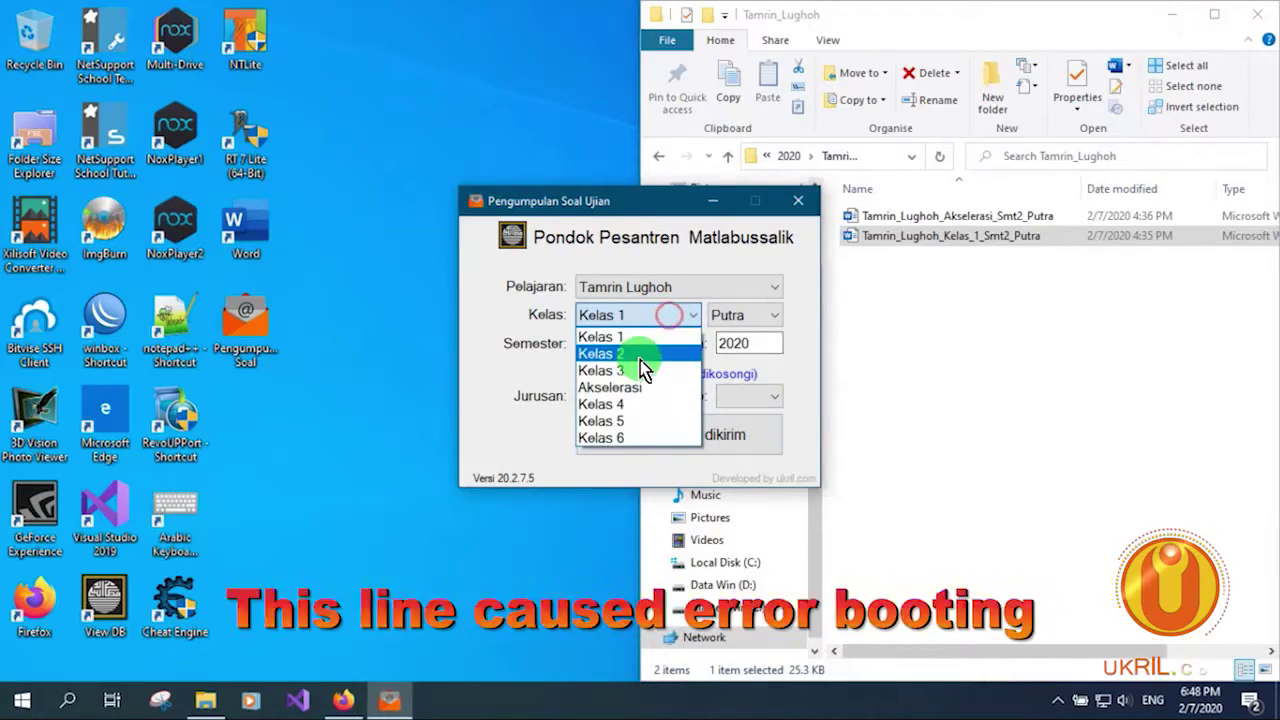
left_click(634, 354)
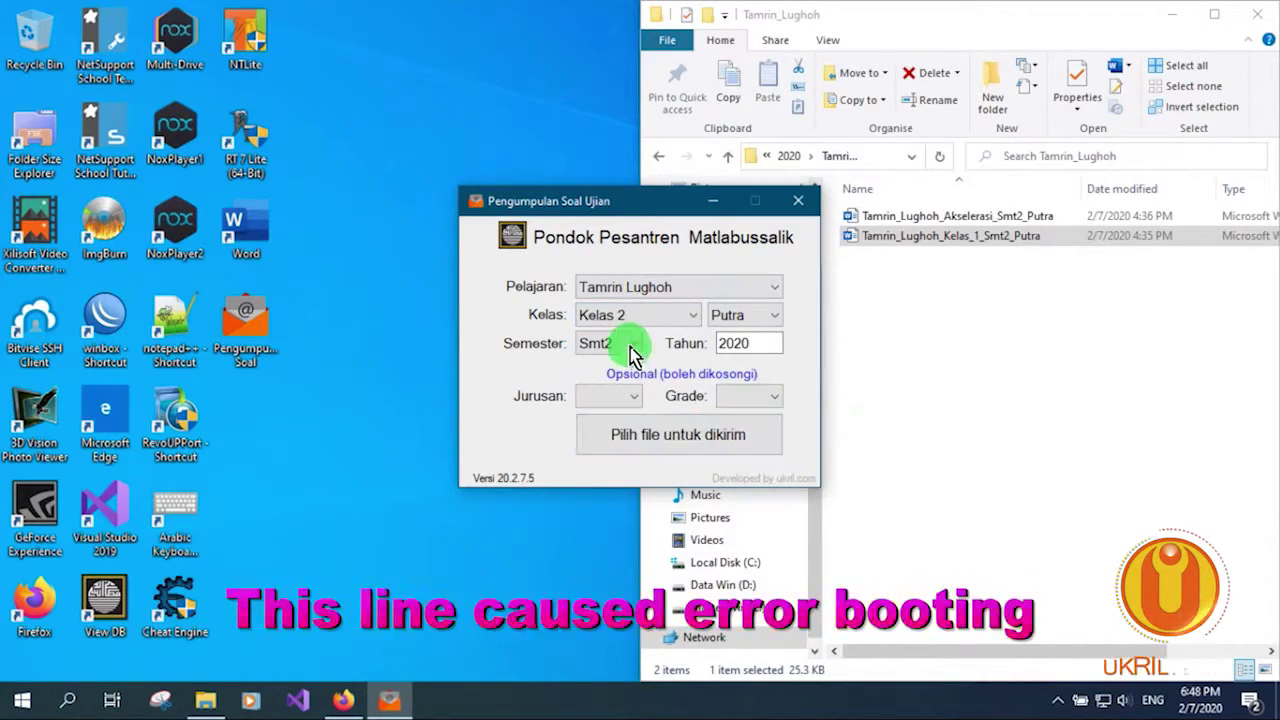
left_click(663, 440)
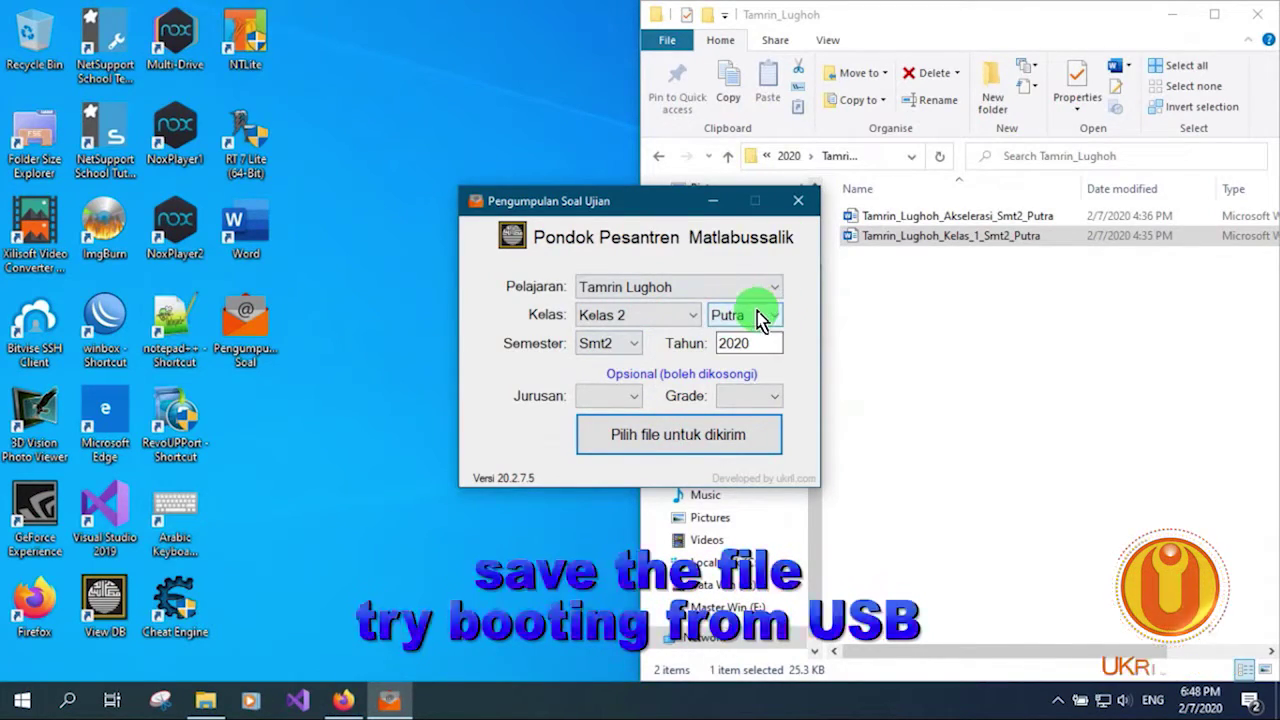
Set the submission form to Kelas 1 with the student group PaPi
left_click(757, 317)
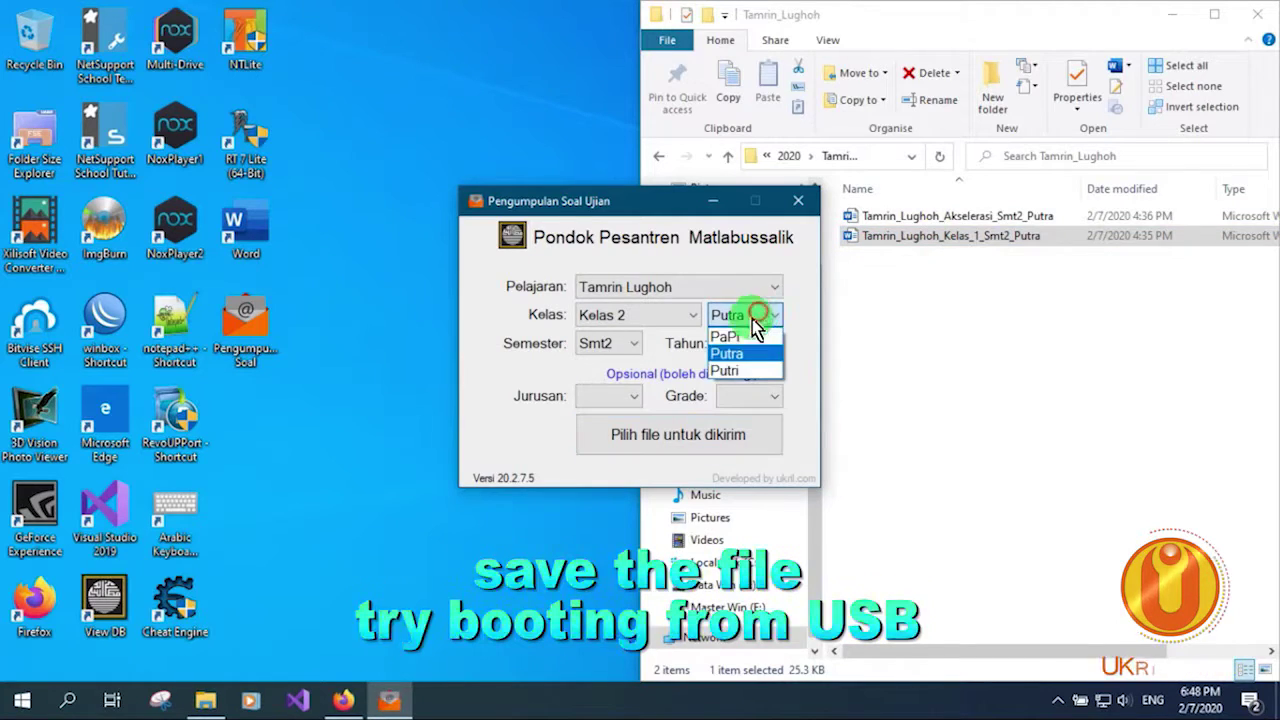
left_click(758, 354)
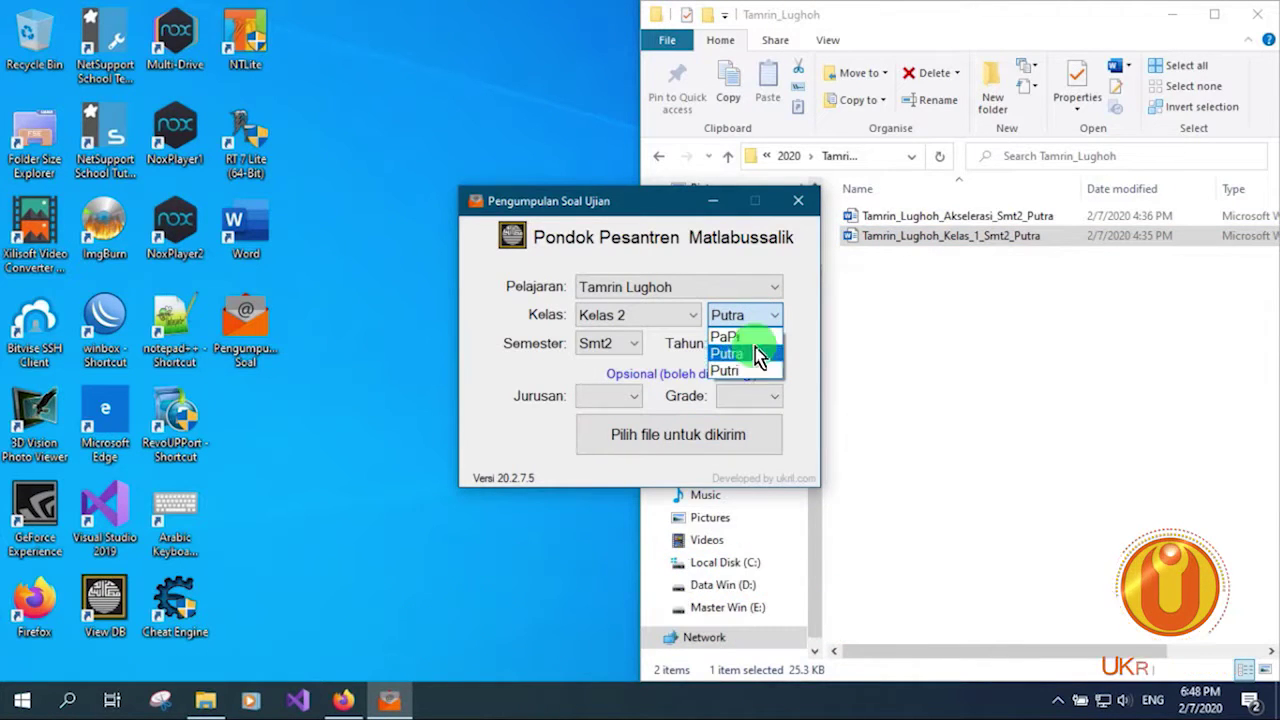
left_click(757, 337)
left_click(666, 314)
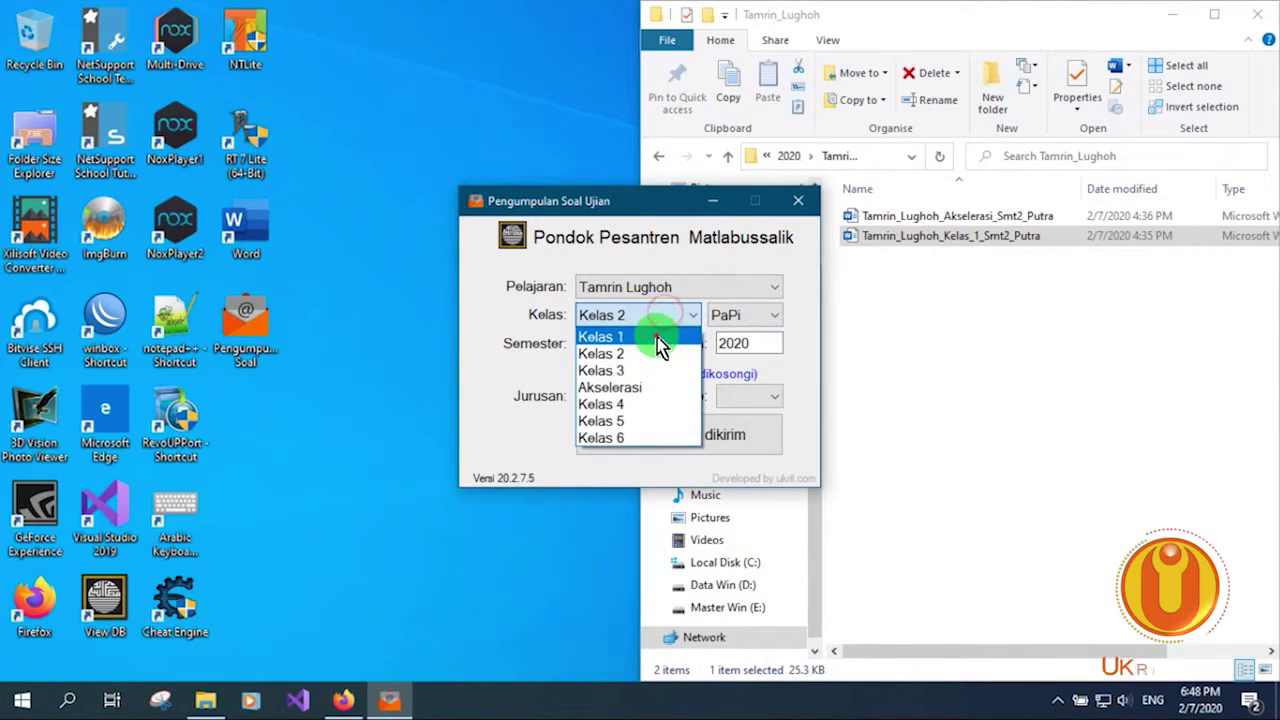
left_click(660, 338)
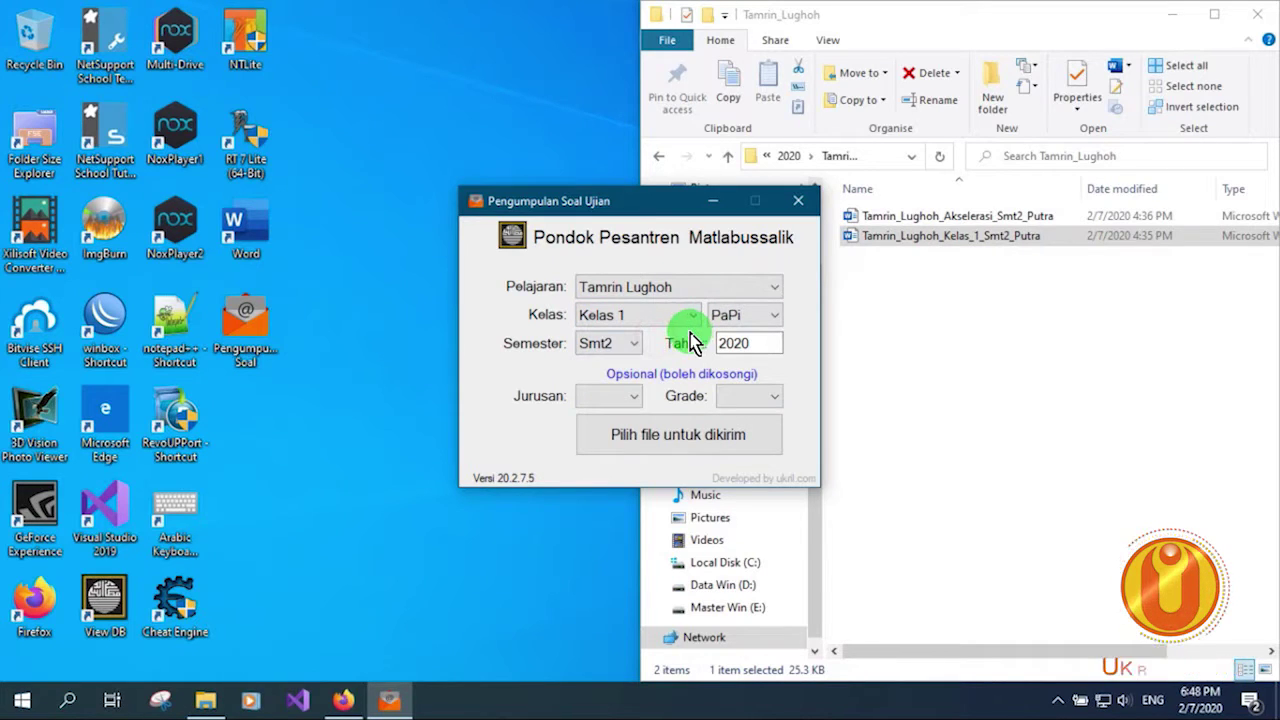
Send "uts 2-2020 tamrin Kelas 1" for the PaPi group and select its new copy in the server folder
left_click(641, 436)
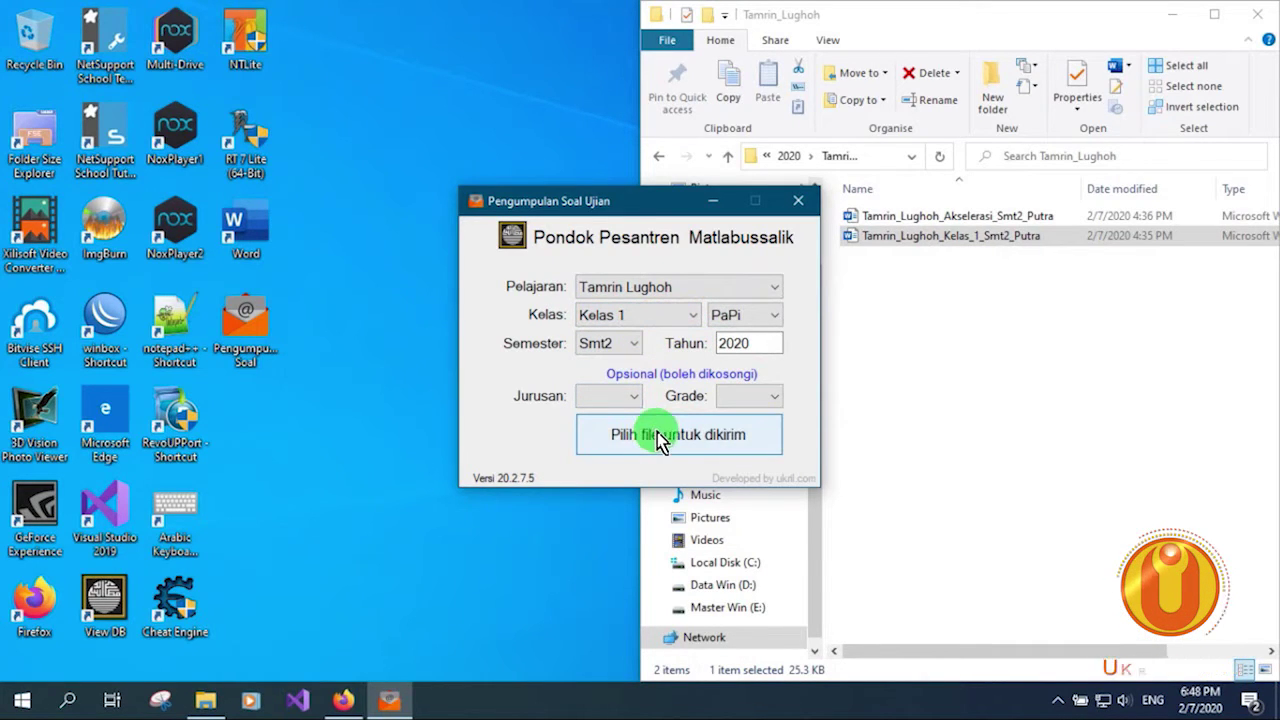
left_click(675, 441)
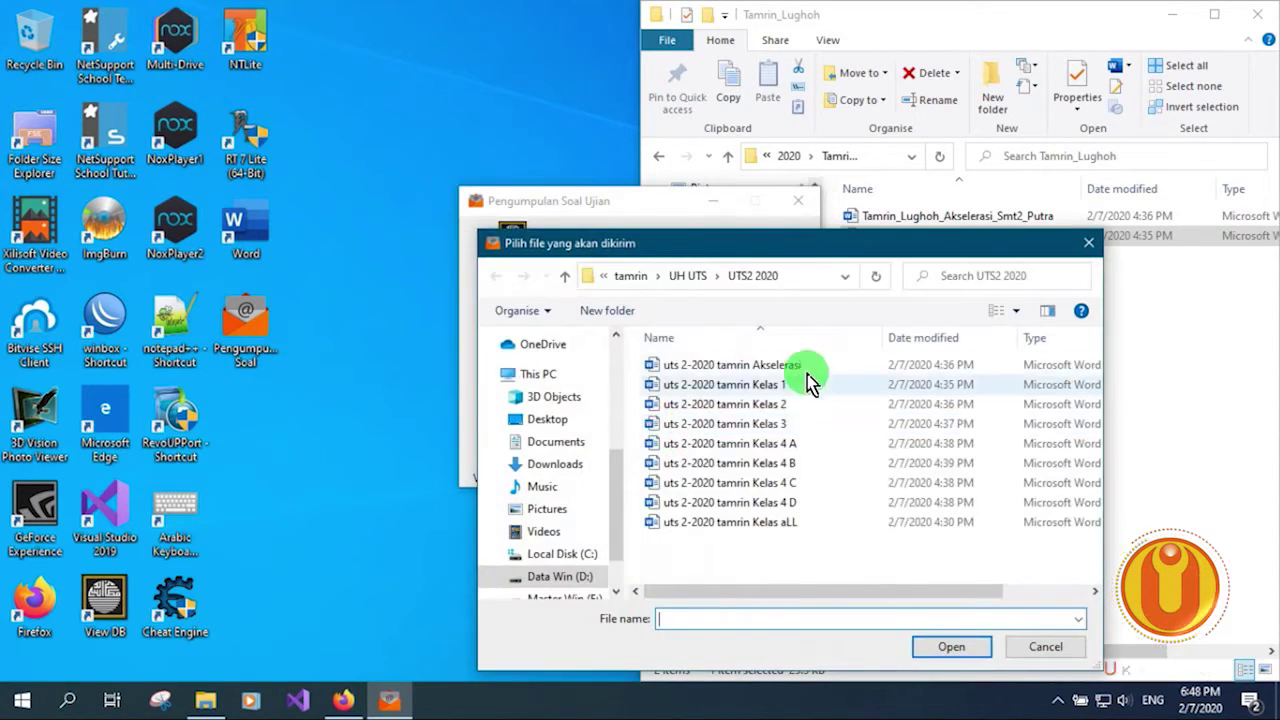
double_click(780, 386)
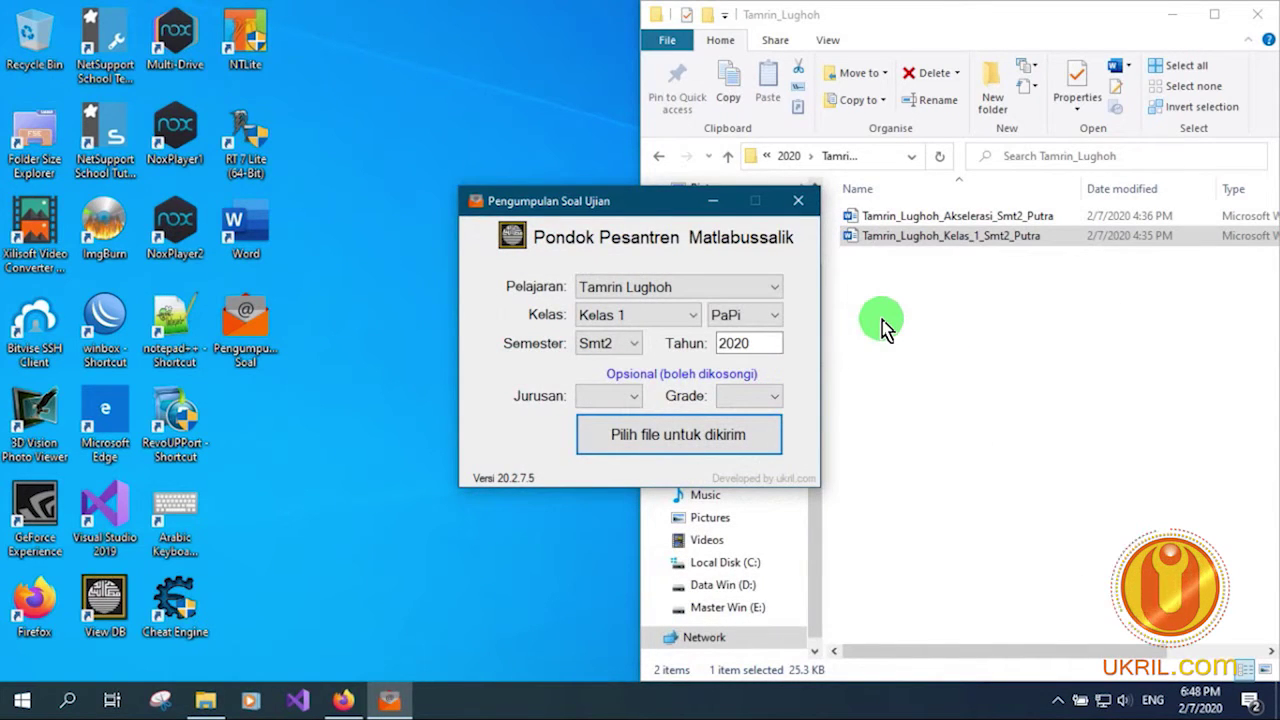
left_click(995, 262)
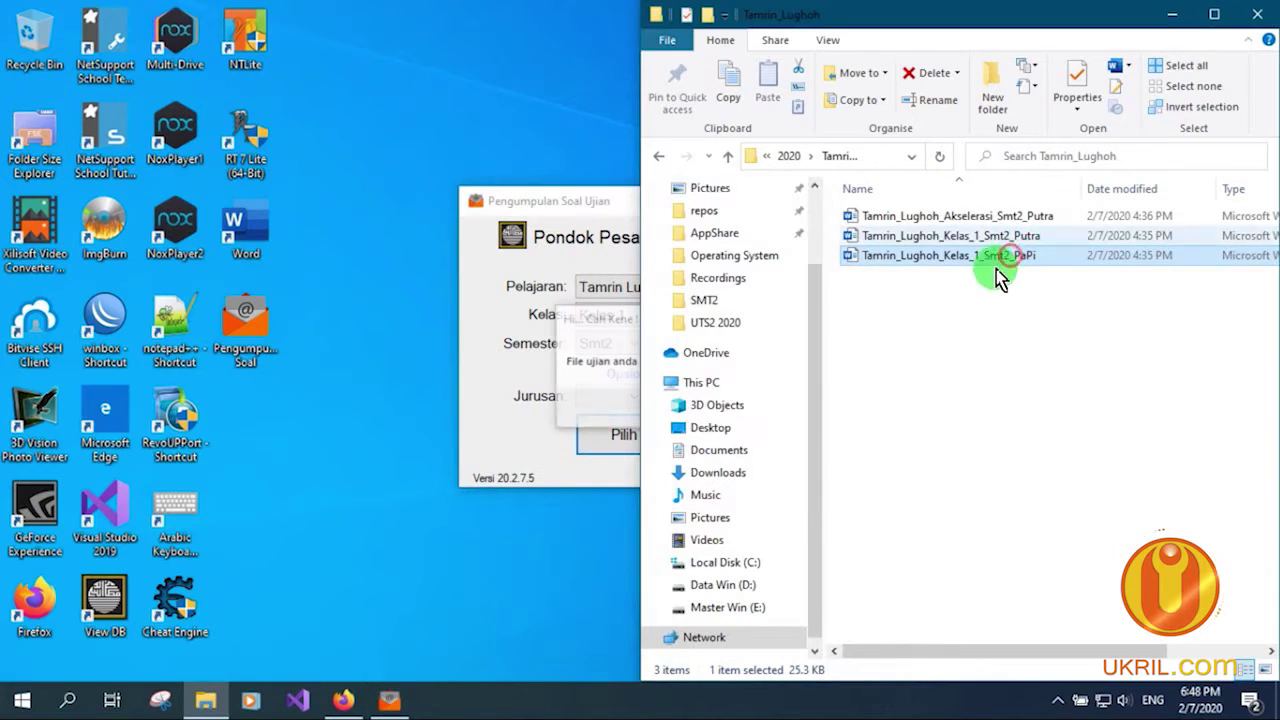
left_click(597, 356)
left_click(678, 408)
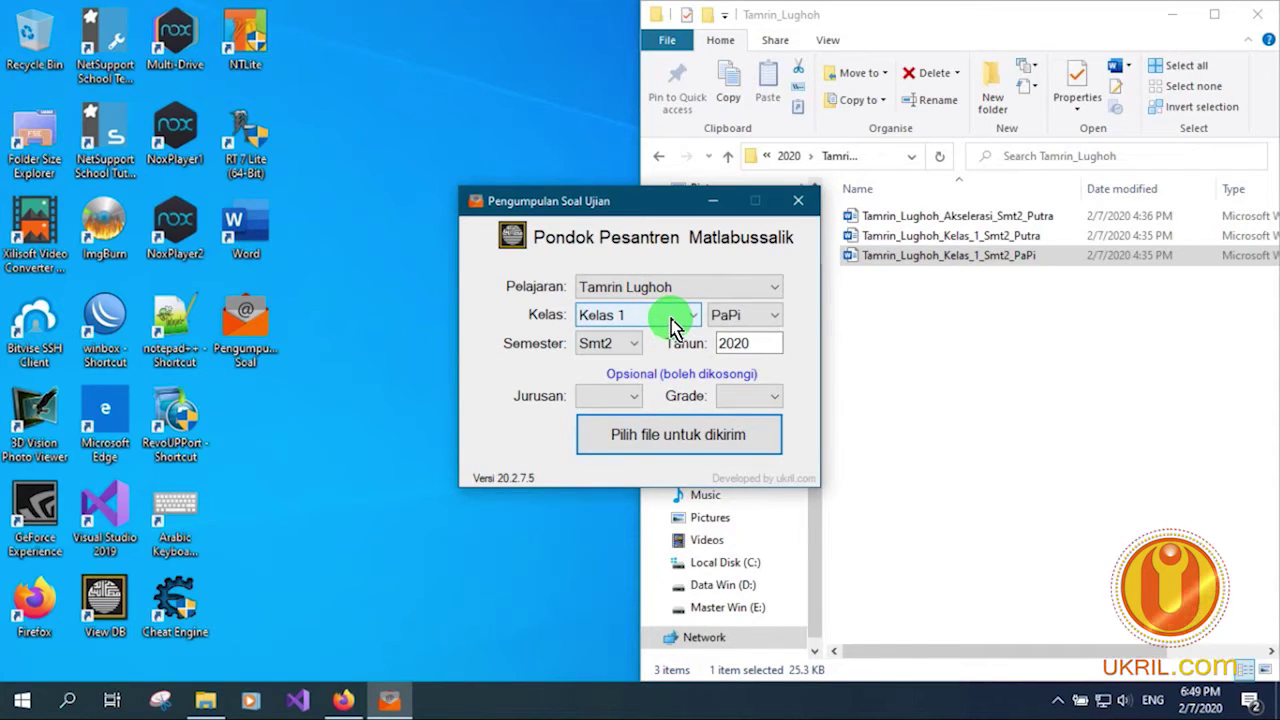
Set the class to Kelas 2 with PaPi and send the file "uts 2-2020 tamrin Kelas 2"
left_click(670, 325)
left_click(645, 362)
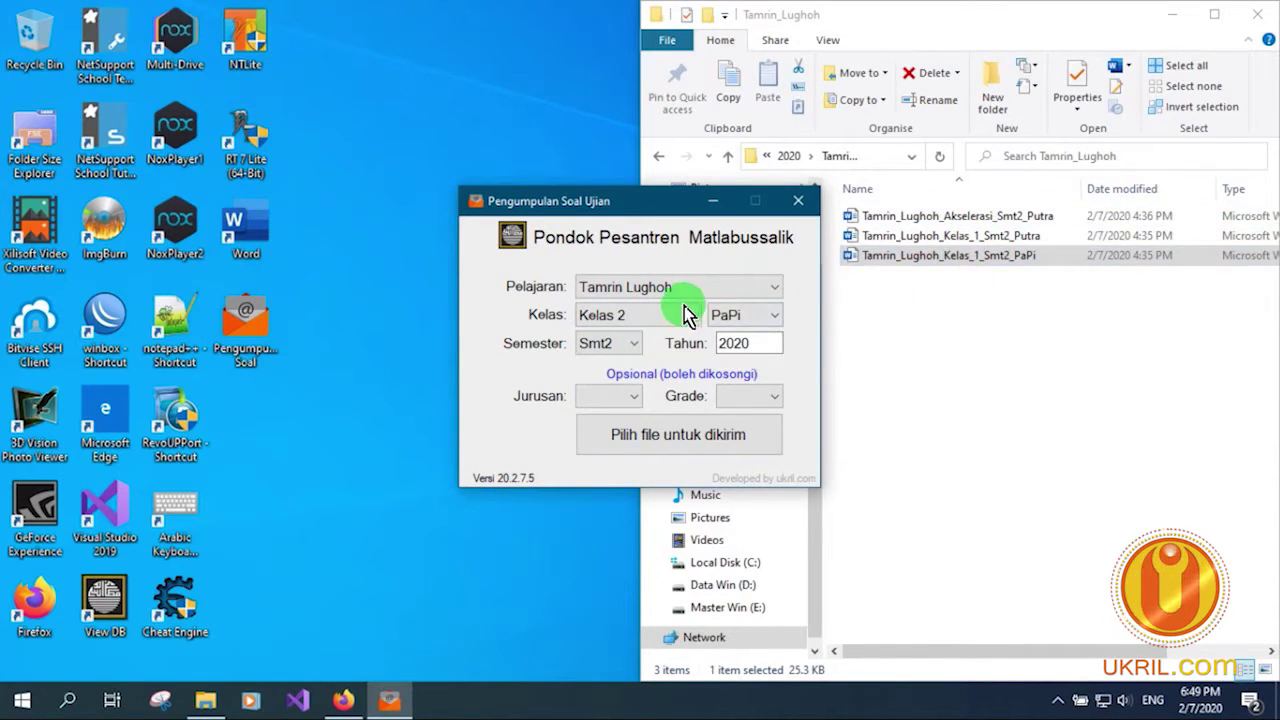
left_click(615, 397)
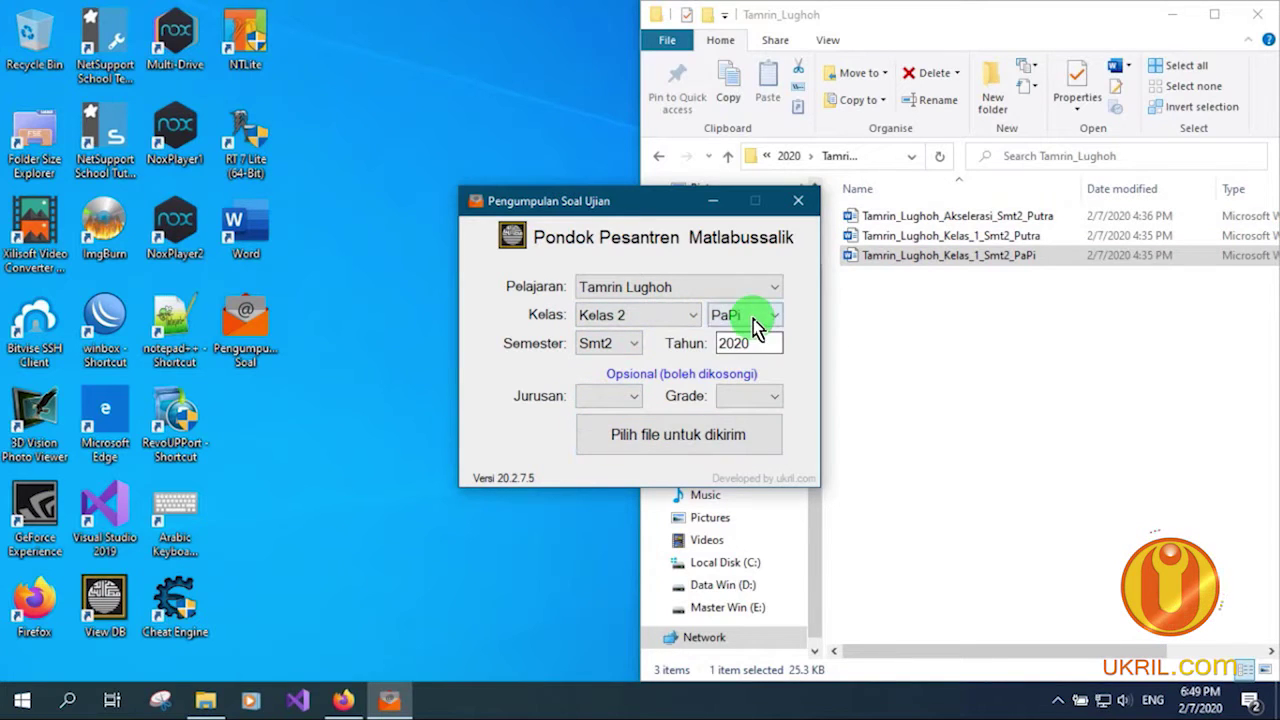
left_click(682, 434)
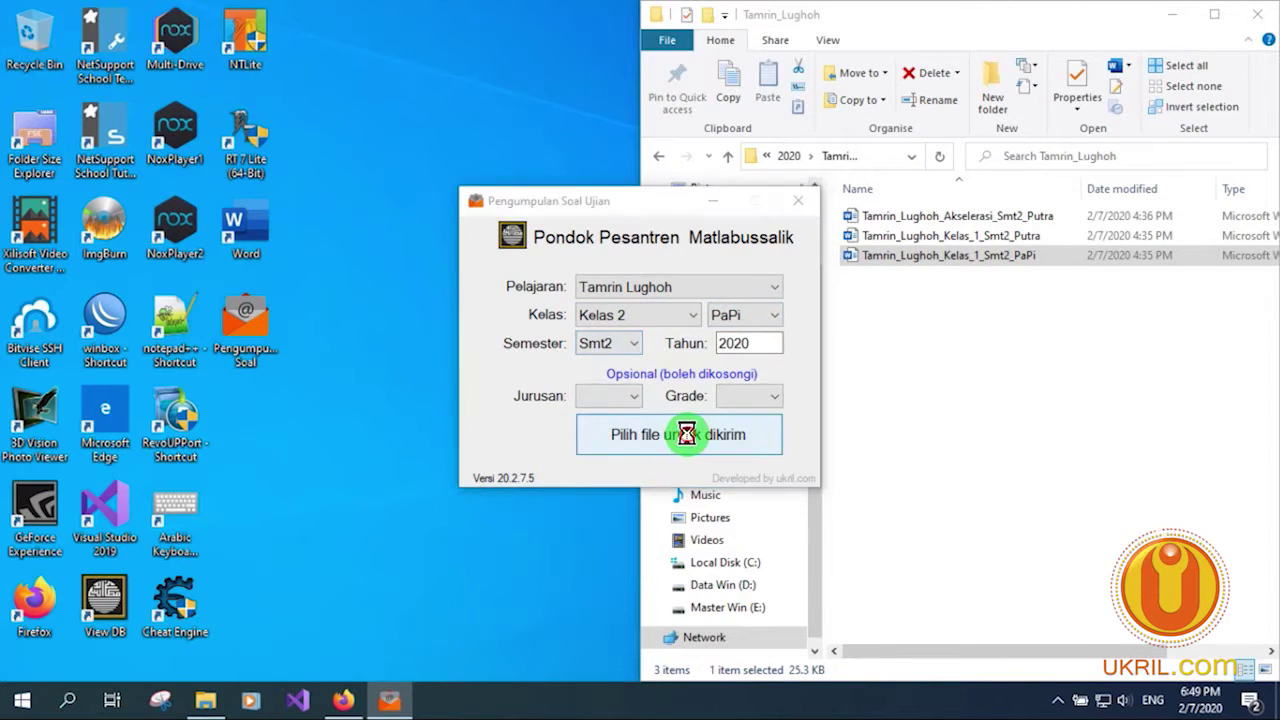
double_click(772, 405)
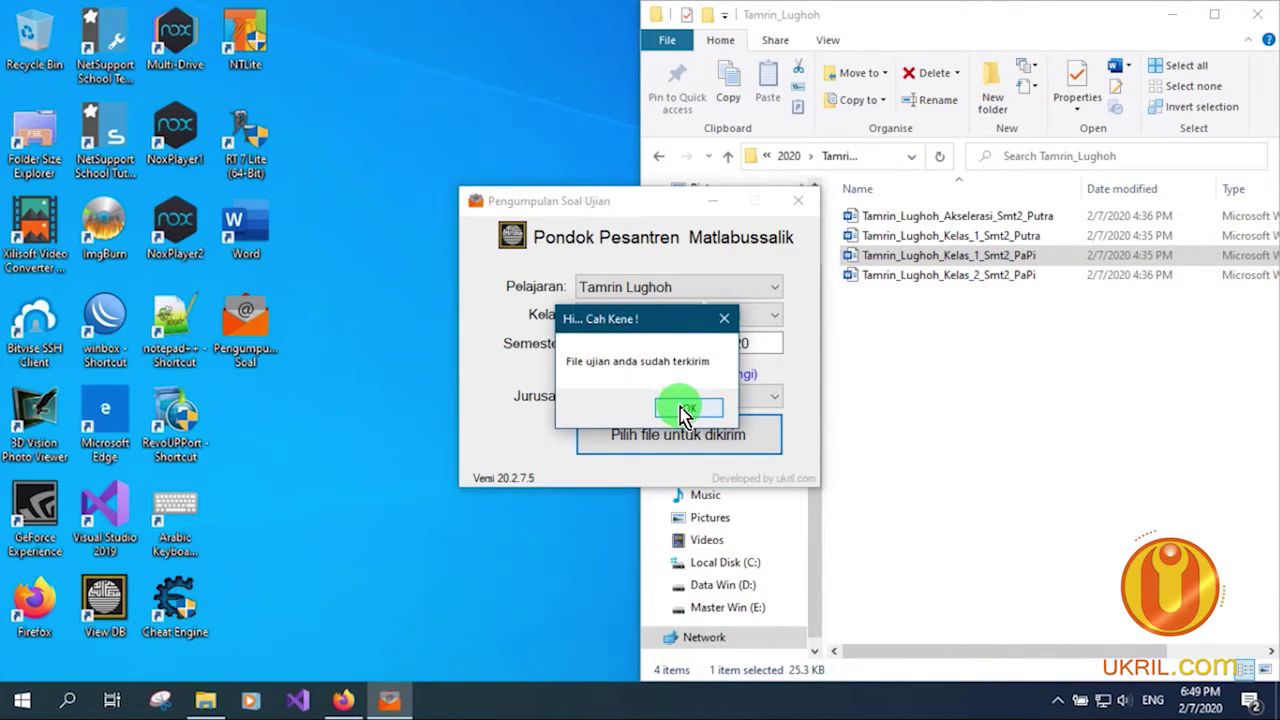
left_click(686, 409)
Set the form to Kelas 3 Putra and send the file "uts 2-2020 tamrin Kelas 3"
left_click(650, 323)
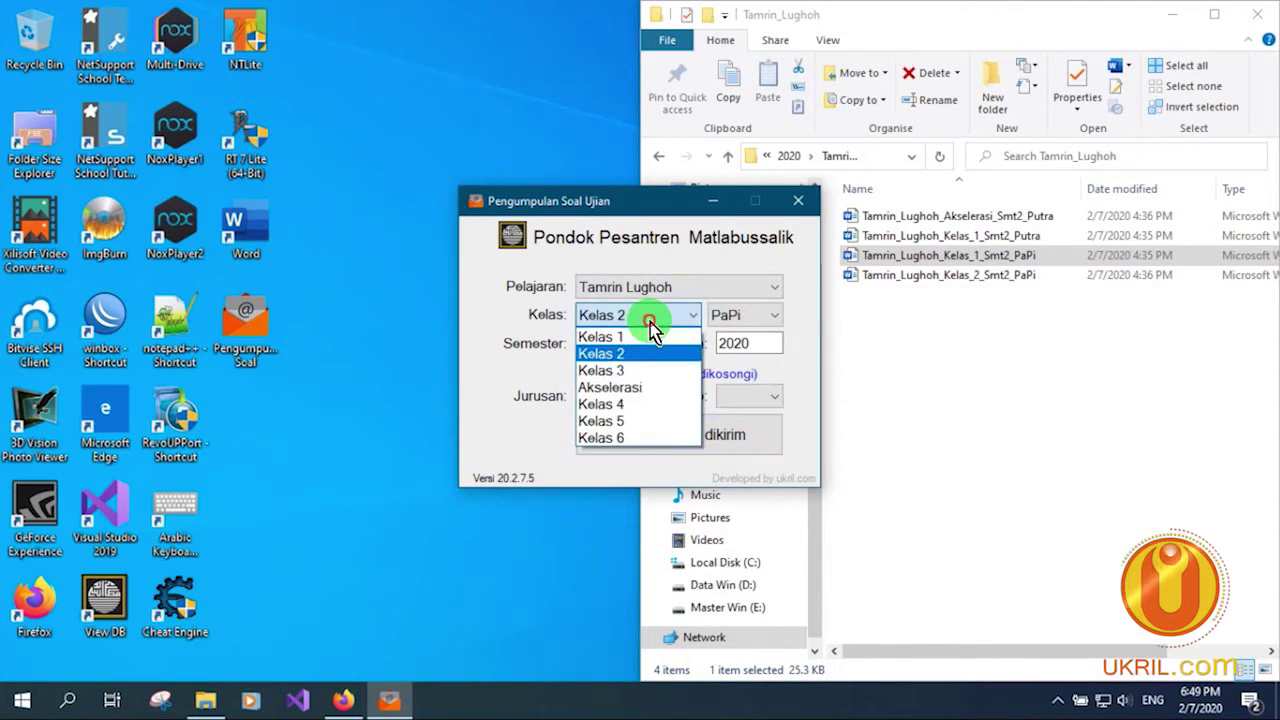
left_click(622, 371)
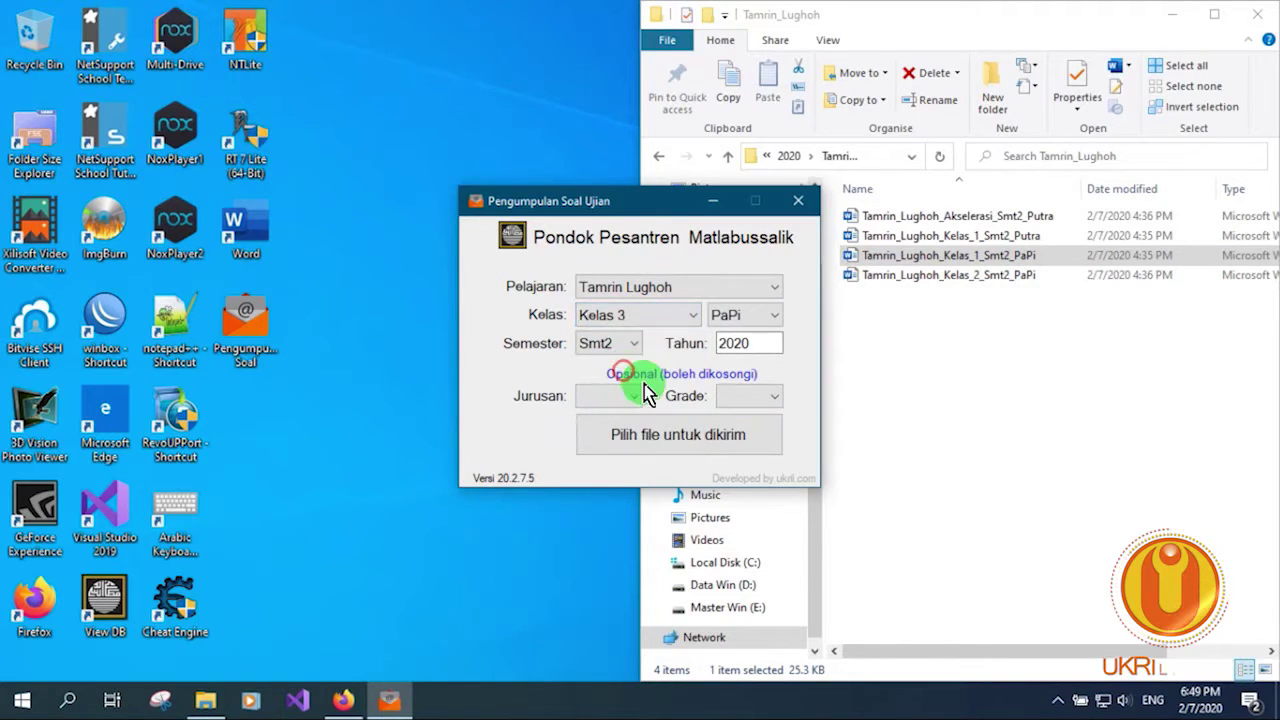
left_click(731, 318)
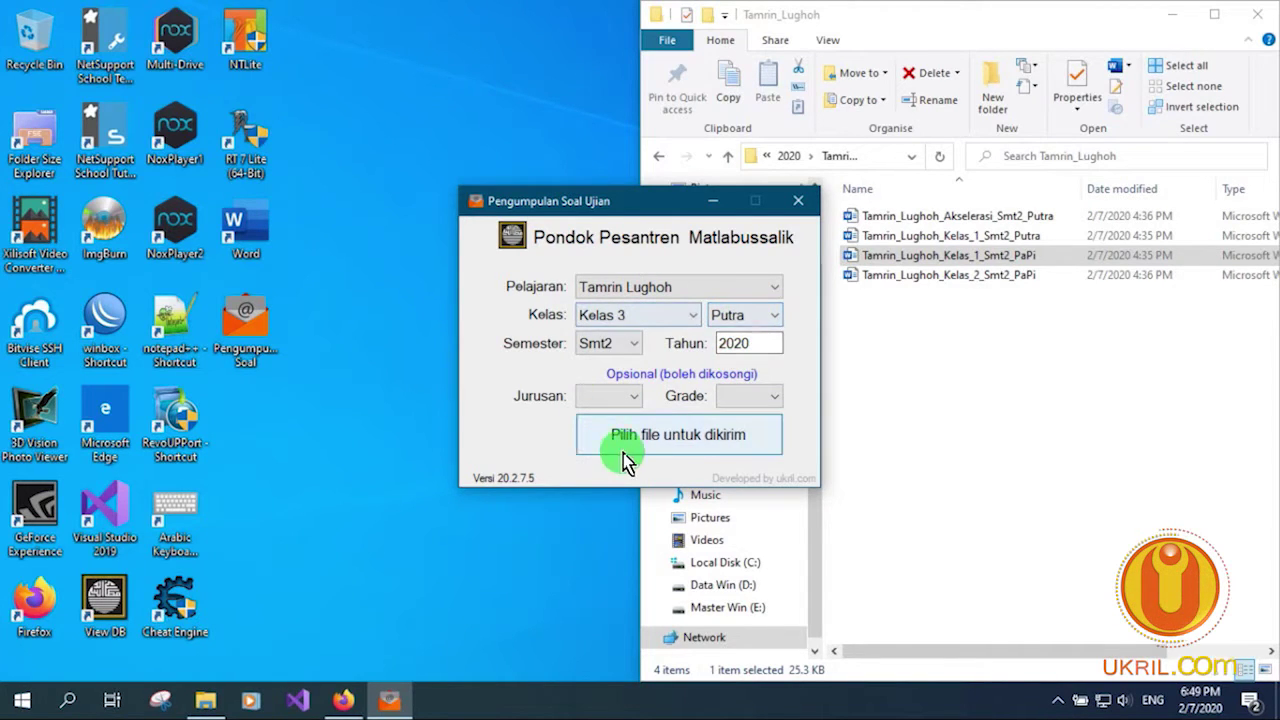
left_click(682, 440)
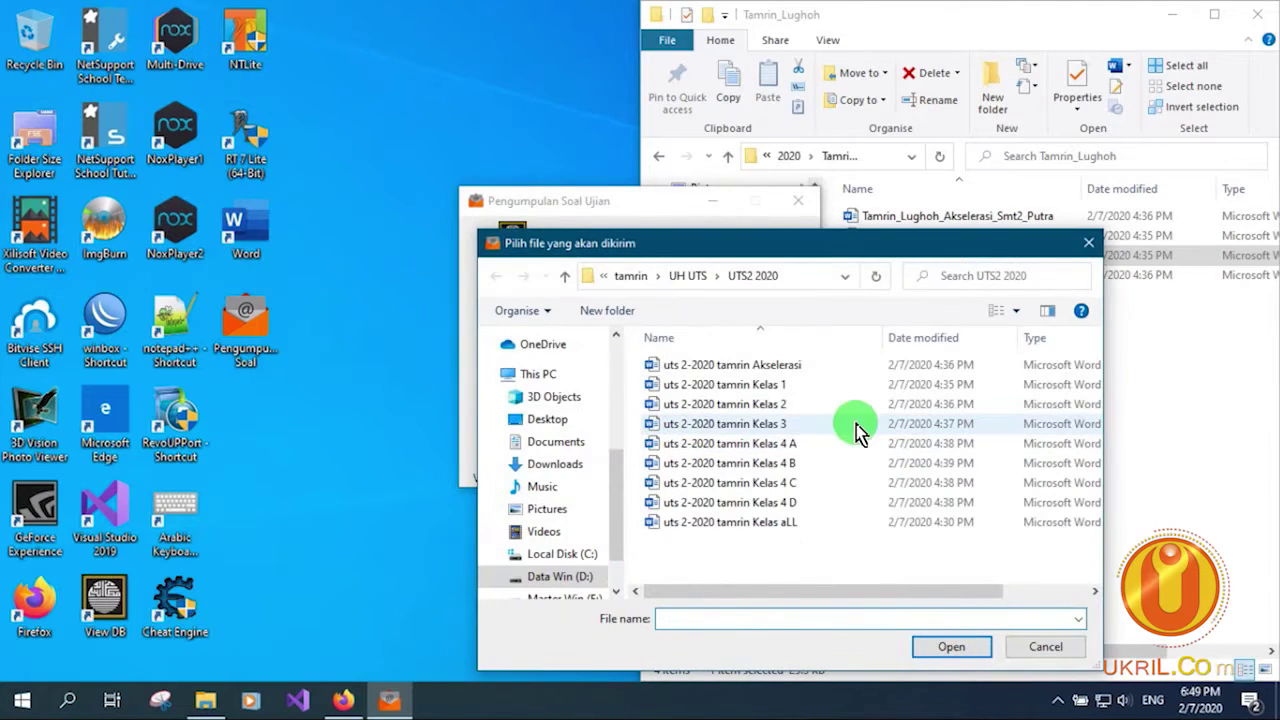
double_click(770, 428)
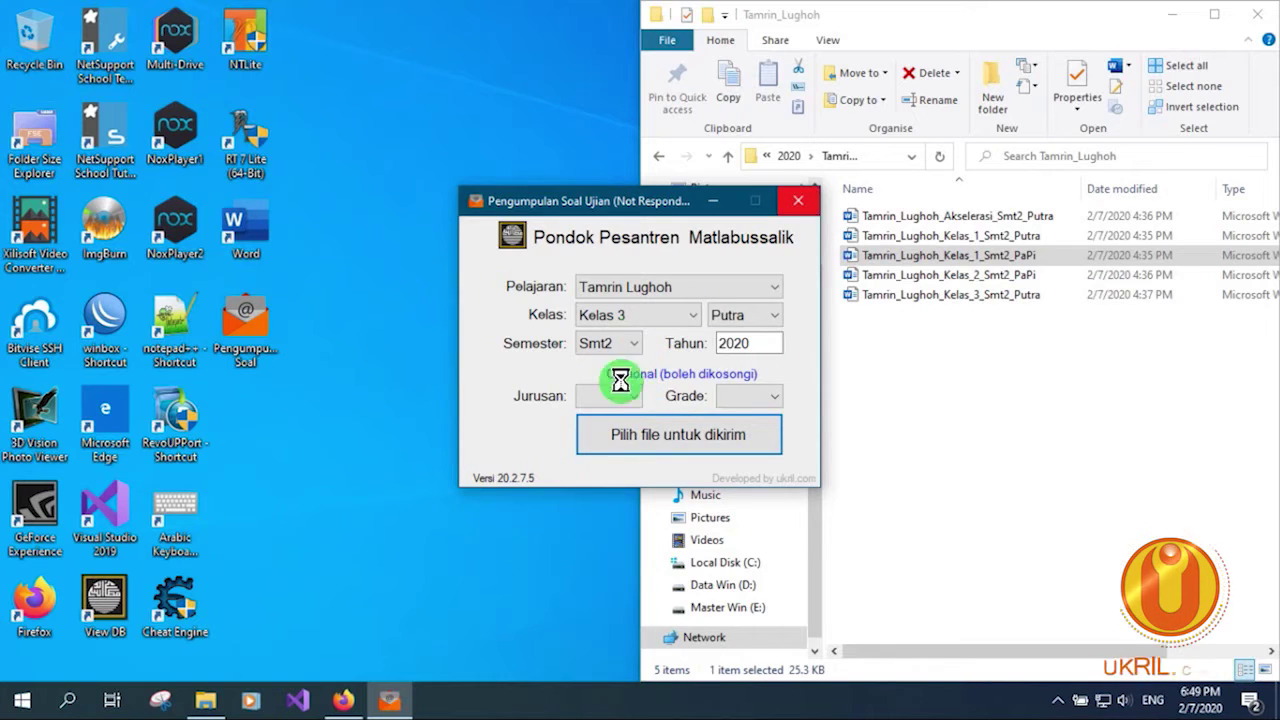
left_click(672, 406)
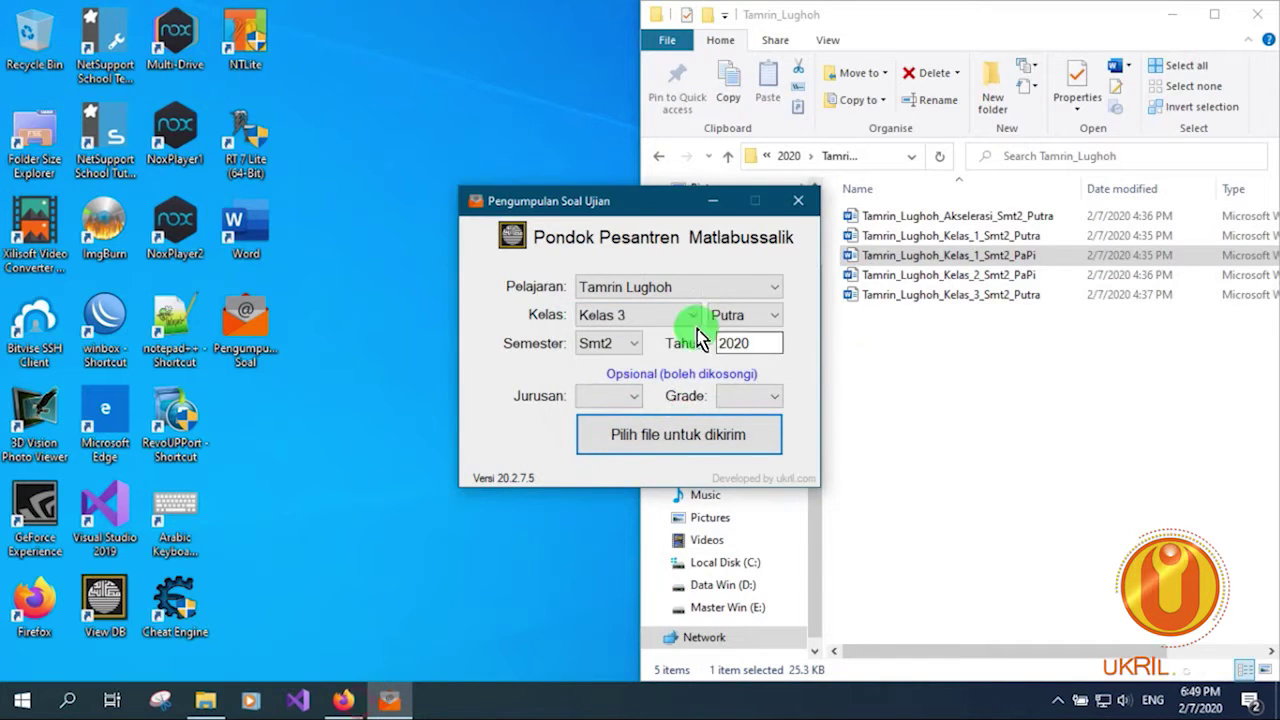
Set the submission form to Kelas 4 Putra with grade A, leaving Jurusan empty
left_click(643, 320)
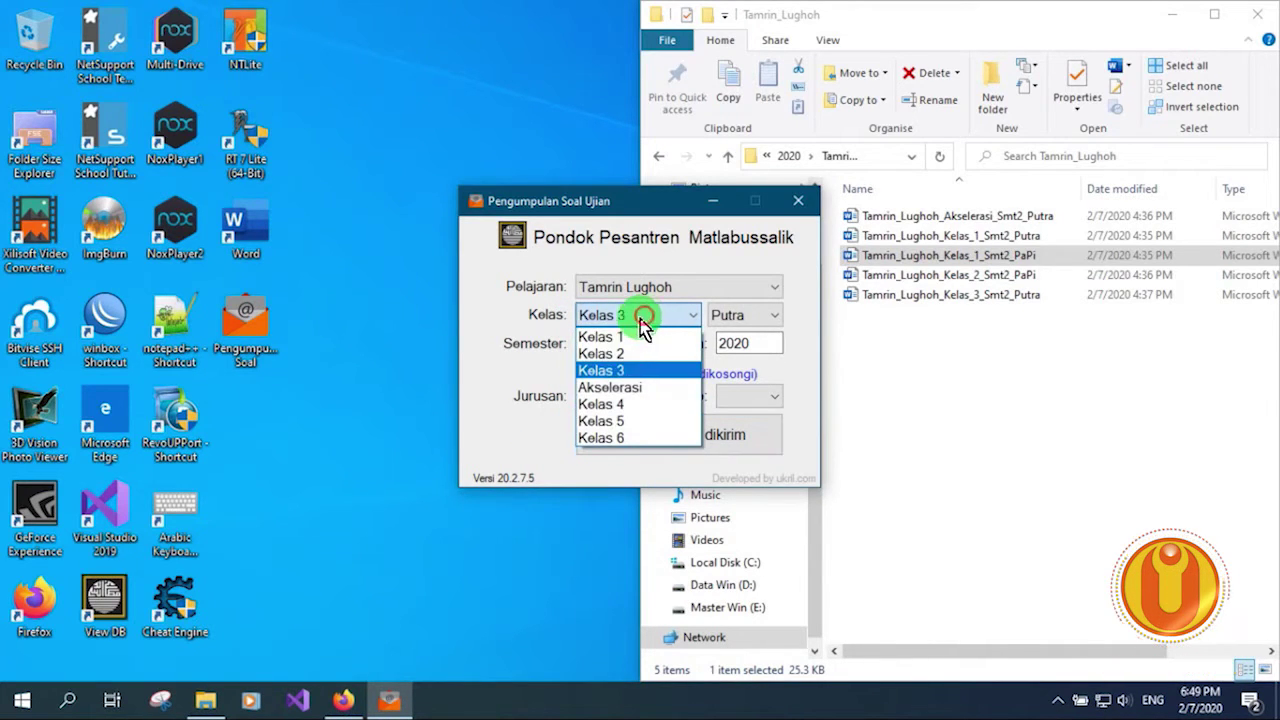
left_click(614, 406)
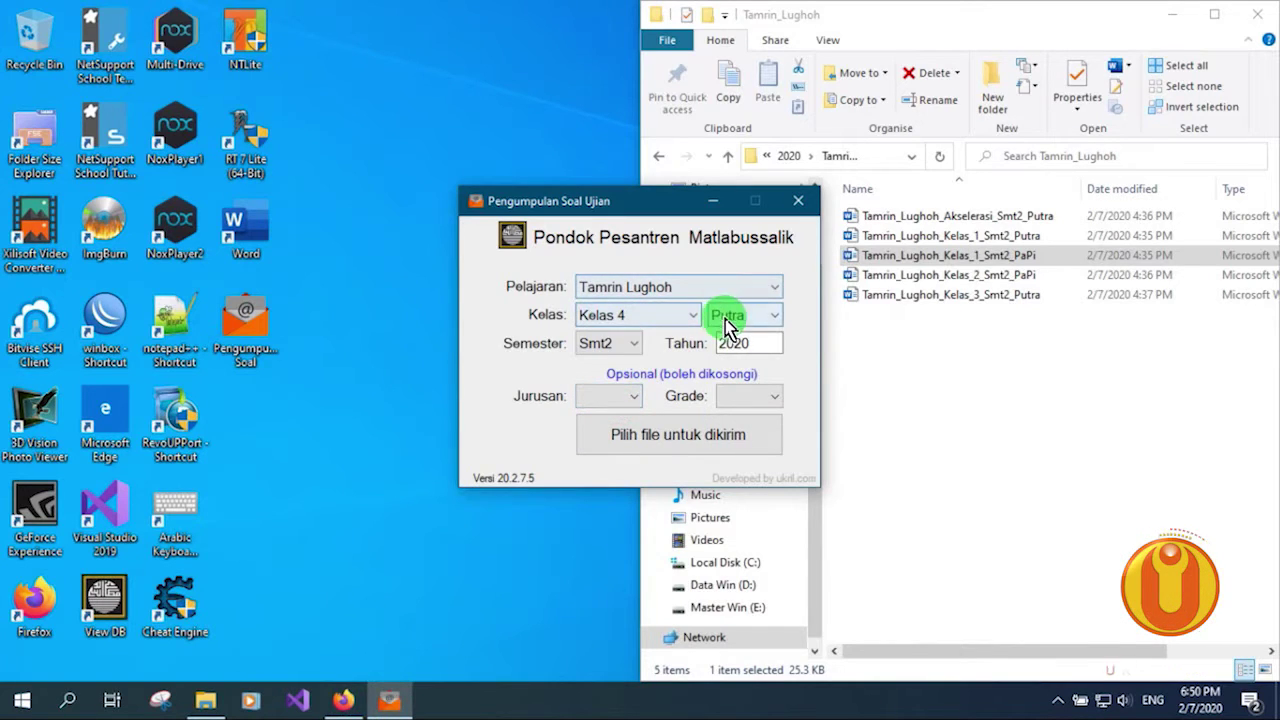
left_click(594, 397)
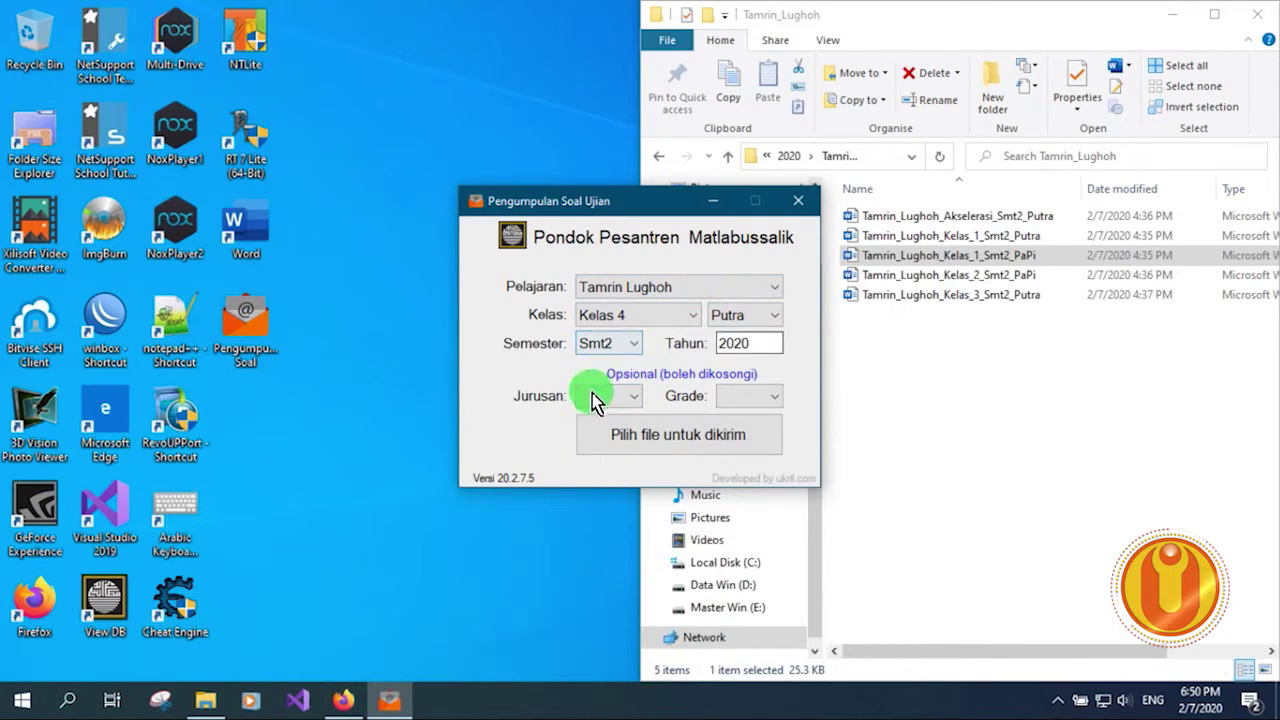
left_click(636, 400)
left_click(628, 397)
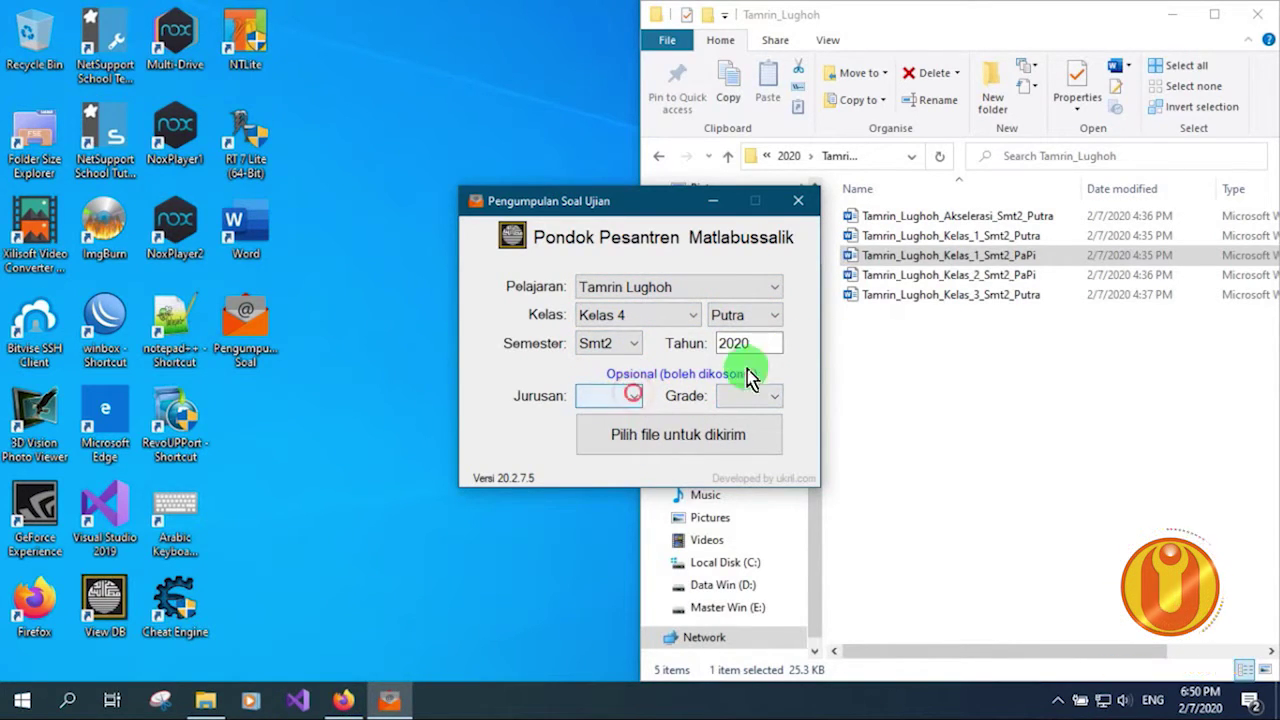
left_click(766, 397)
left_click(741, 436)
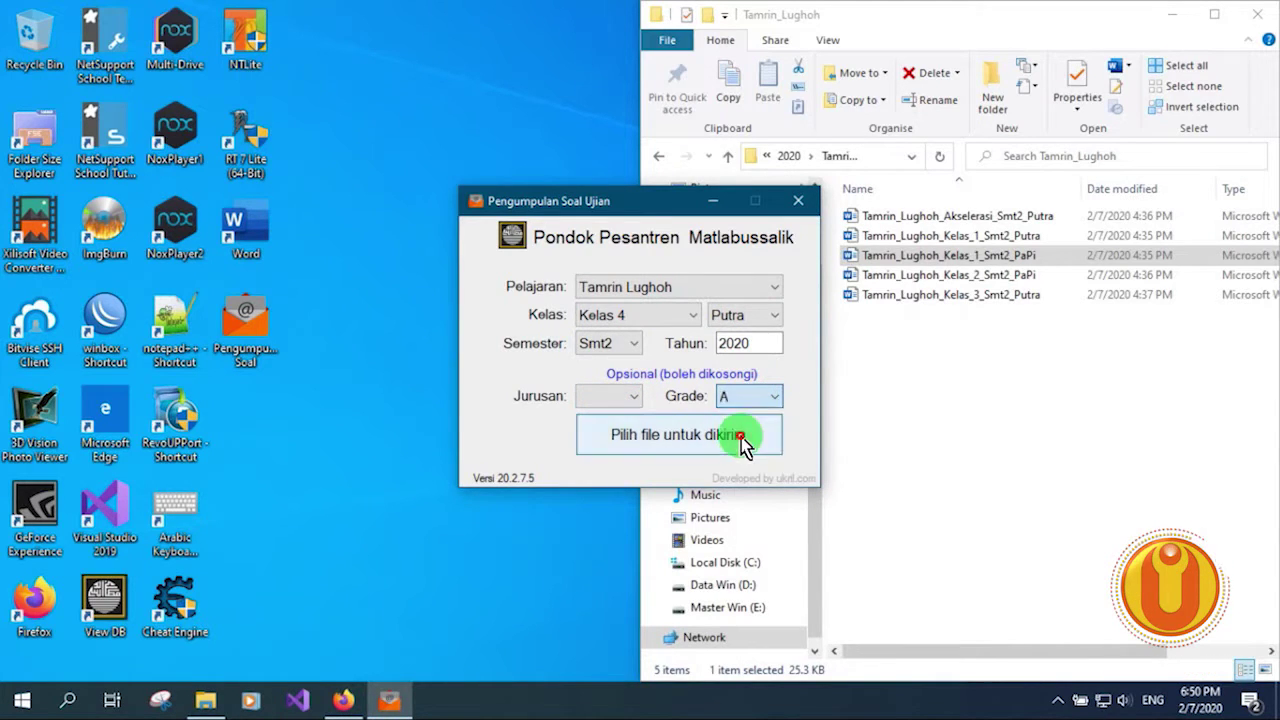
Send the file "uts 2-2020 tamrin Kelas 4 A" and dismiss the confirmation
left_click(728, 462)
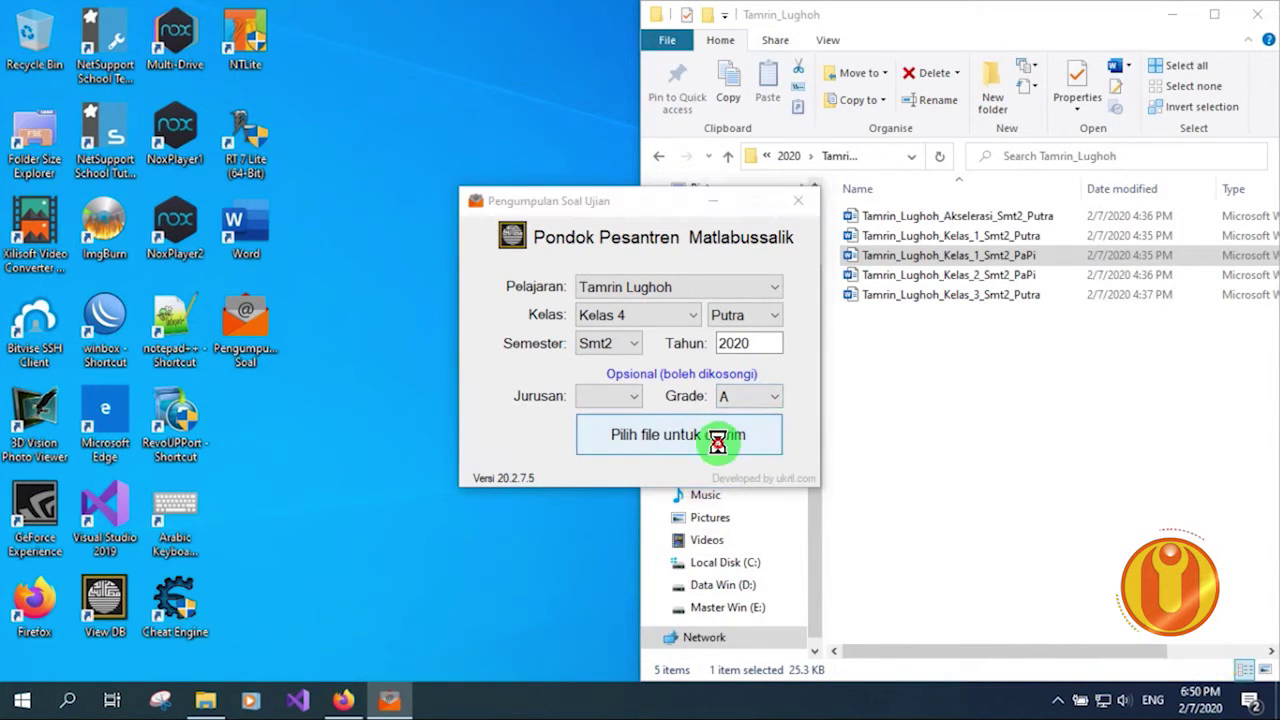
left_click(804, 447)
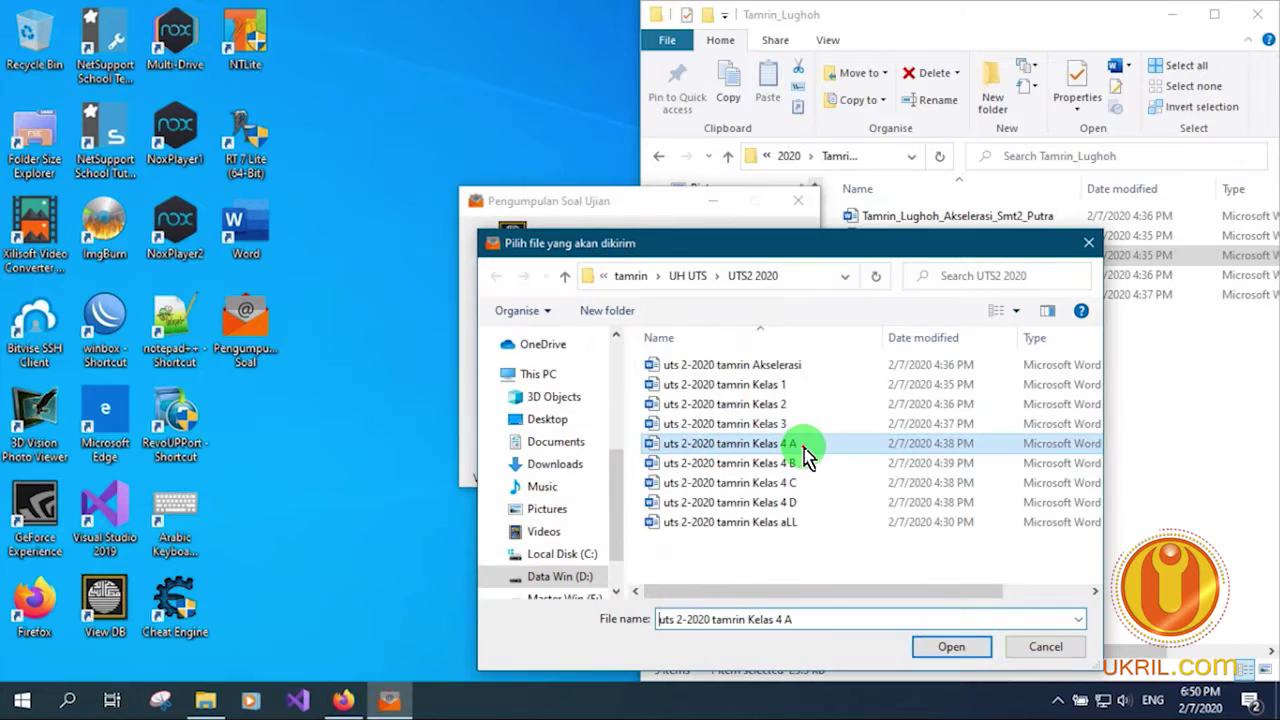
left_click(945, 648)
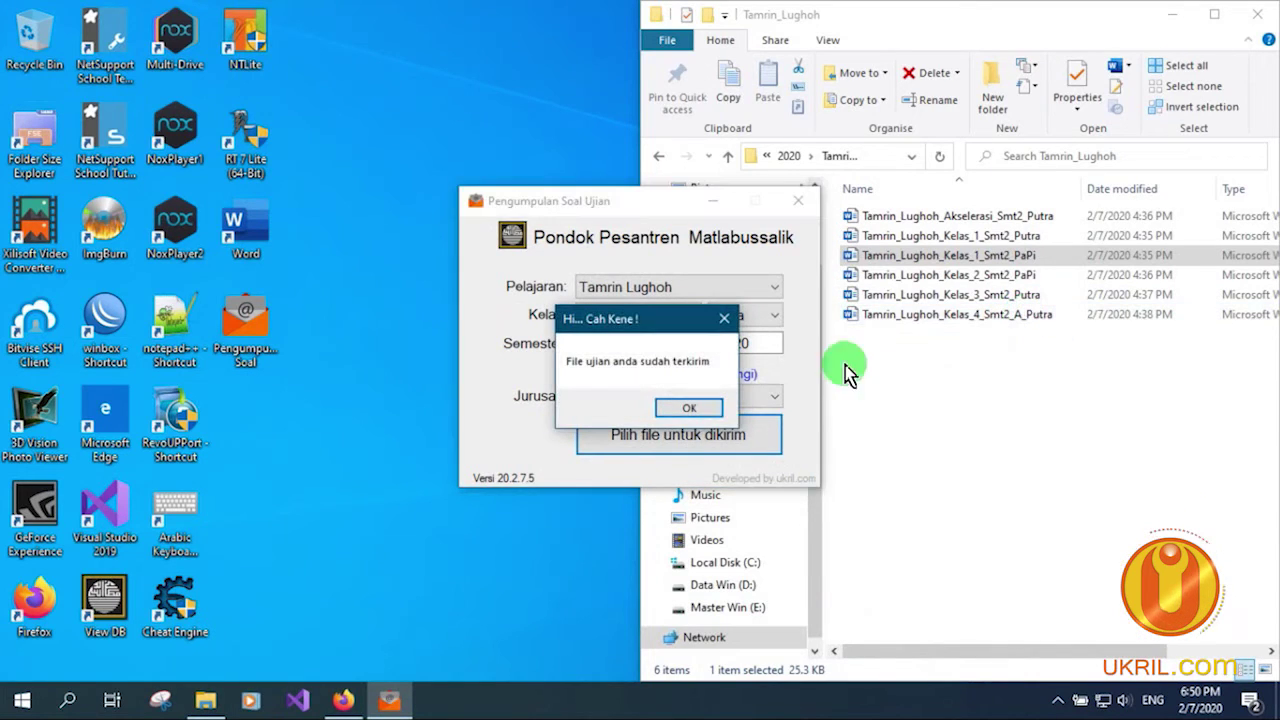
left_click(690, 410)
Set the grade to B and send the file "uts 2-2020 tamrin Kelas 4 B"
left_click(726, 398)
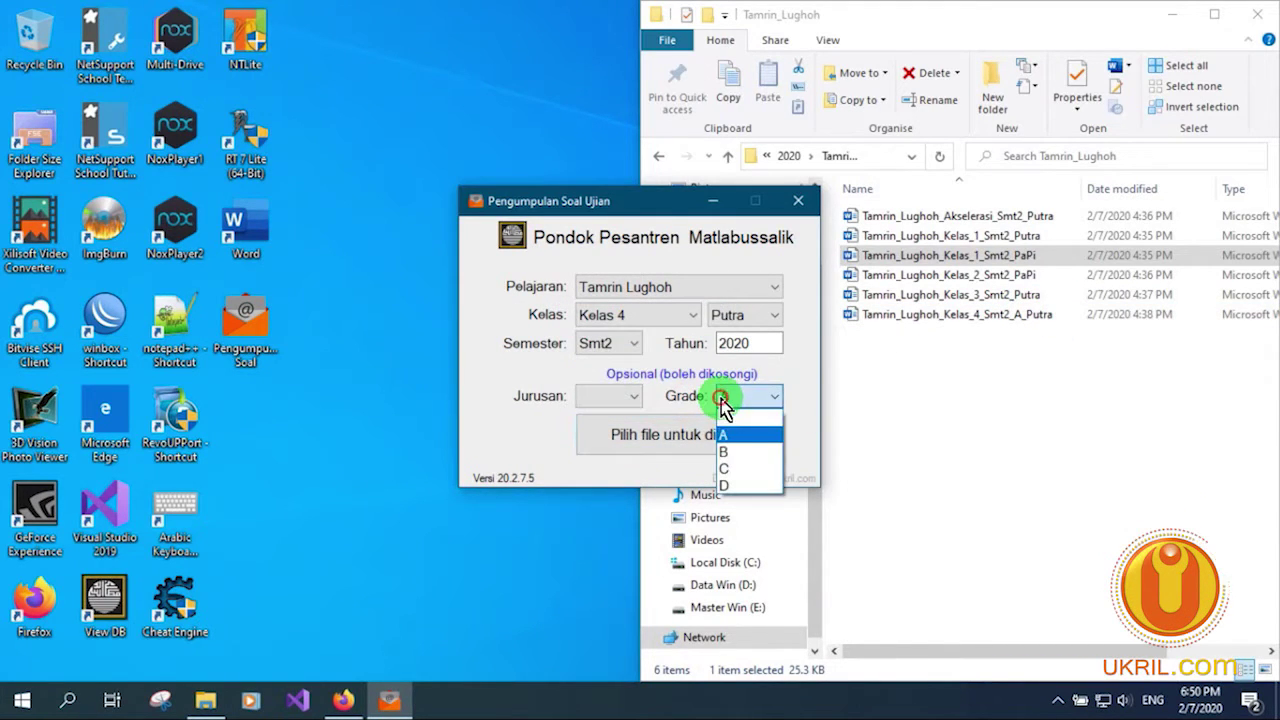
left_click(724, 452)
left_click(705, 440)
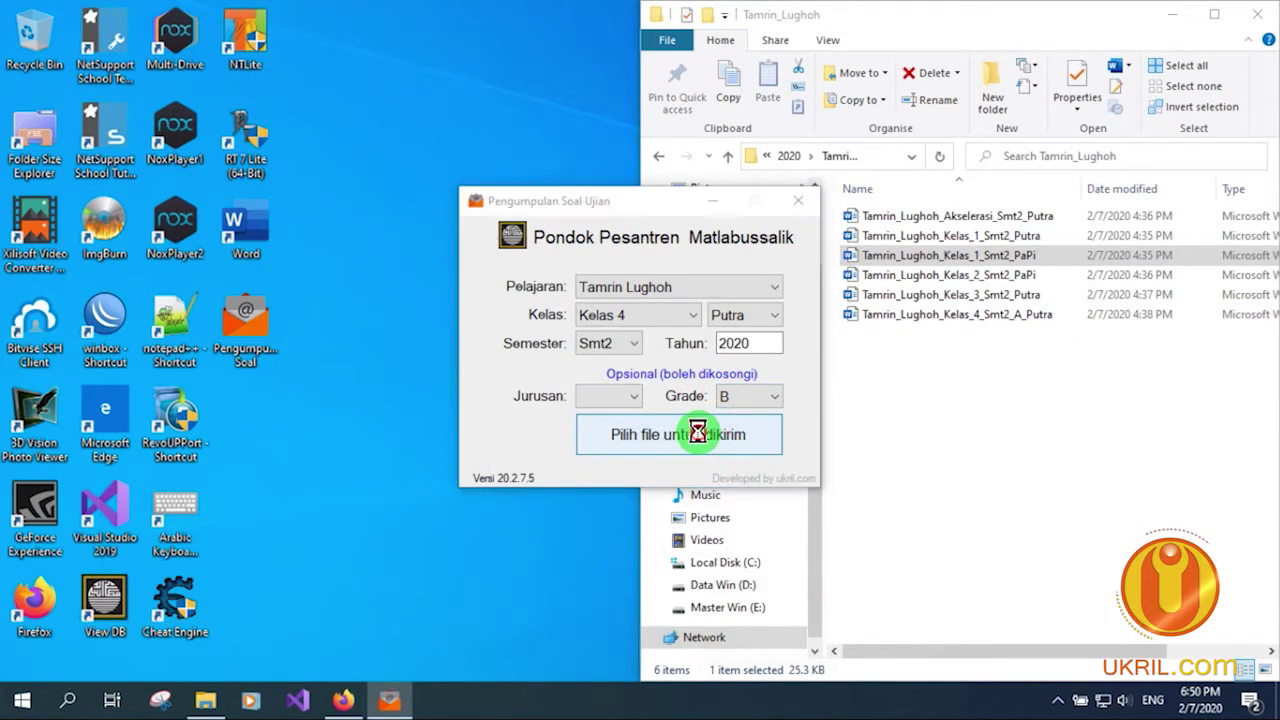
left_click(788, 462)
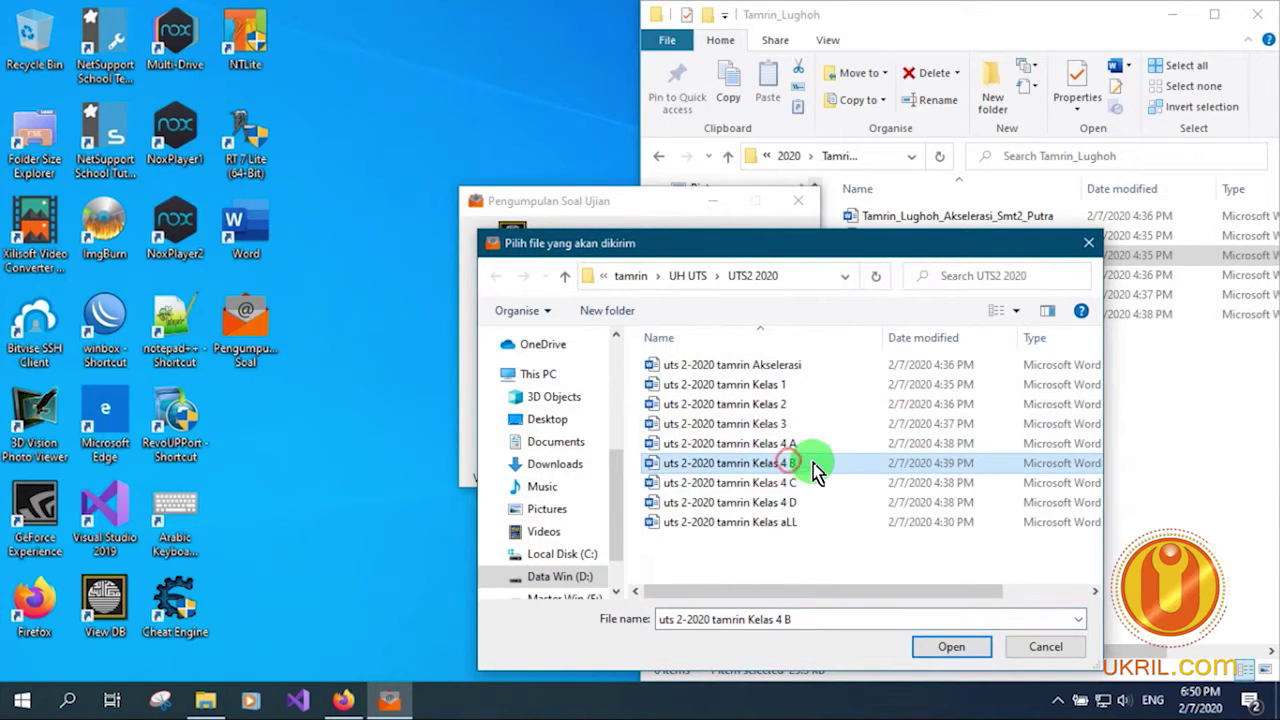
left_click(958, 648)
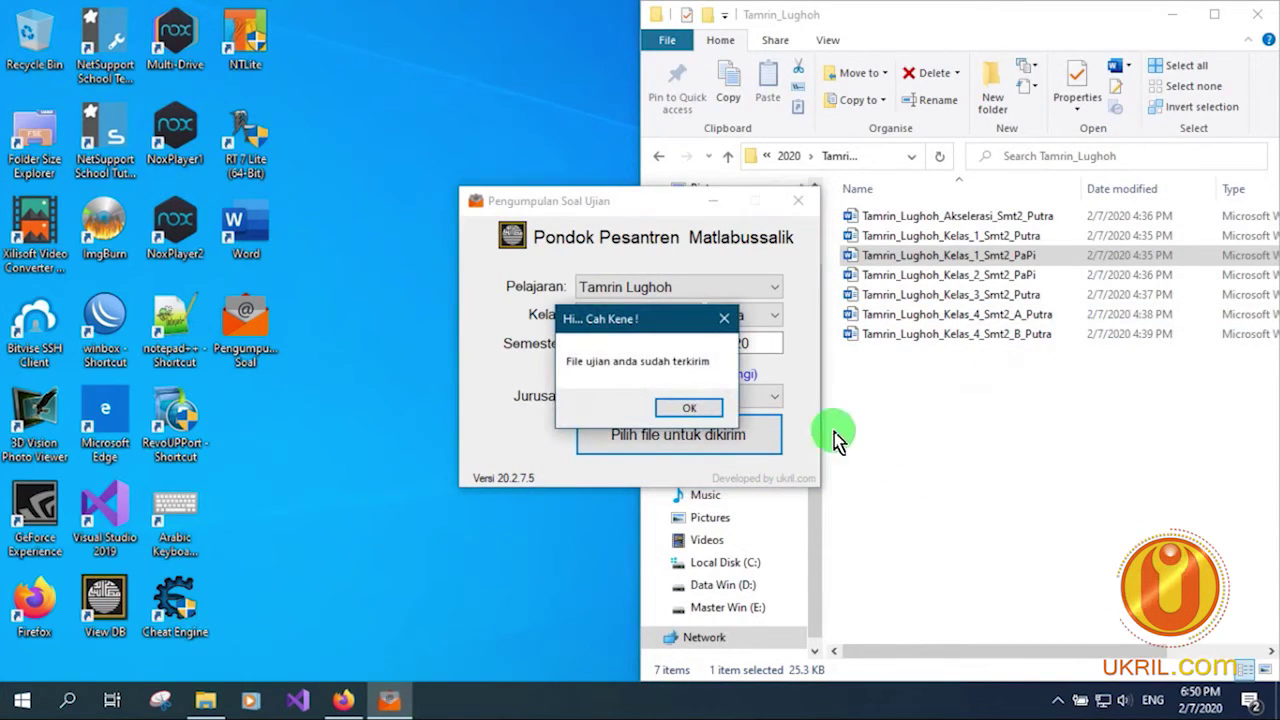
left_click(683, 410)
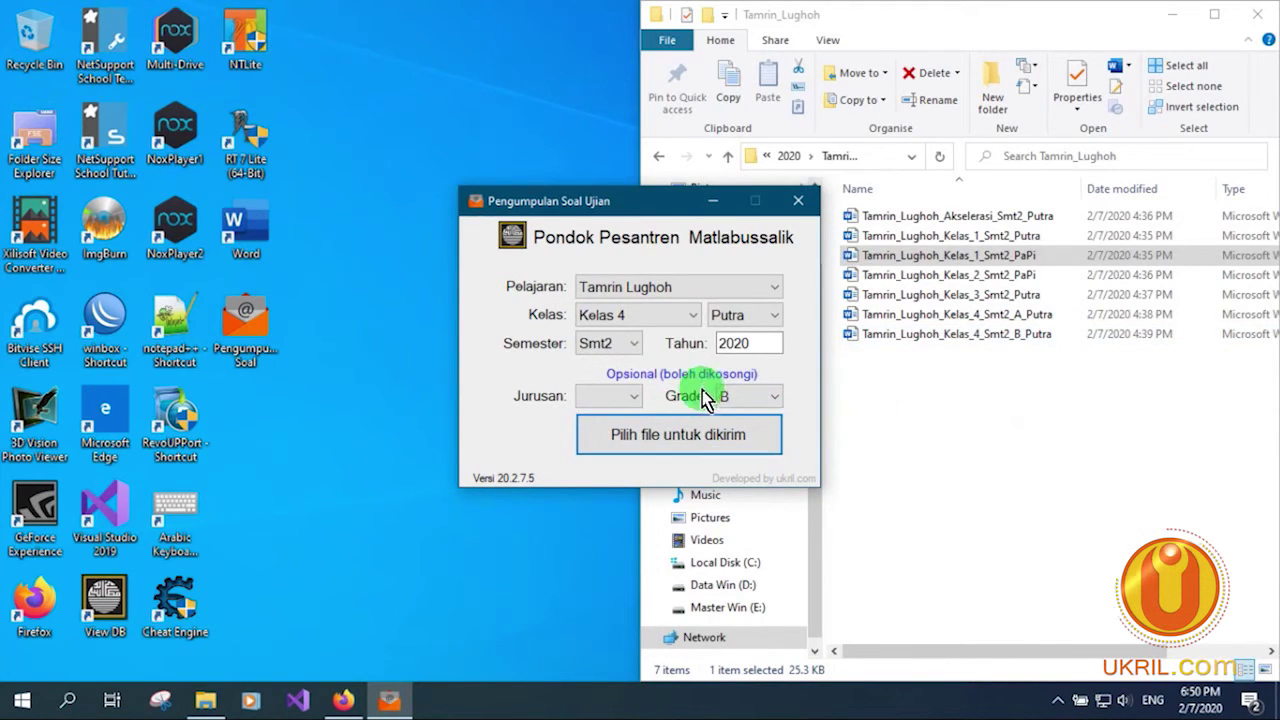
Set the grade to C and send the file "uts 2-2020 tamrin Kelas 4 C"
left_click(727, 396)
left_click(746, 467)
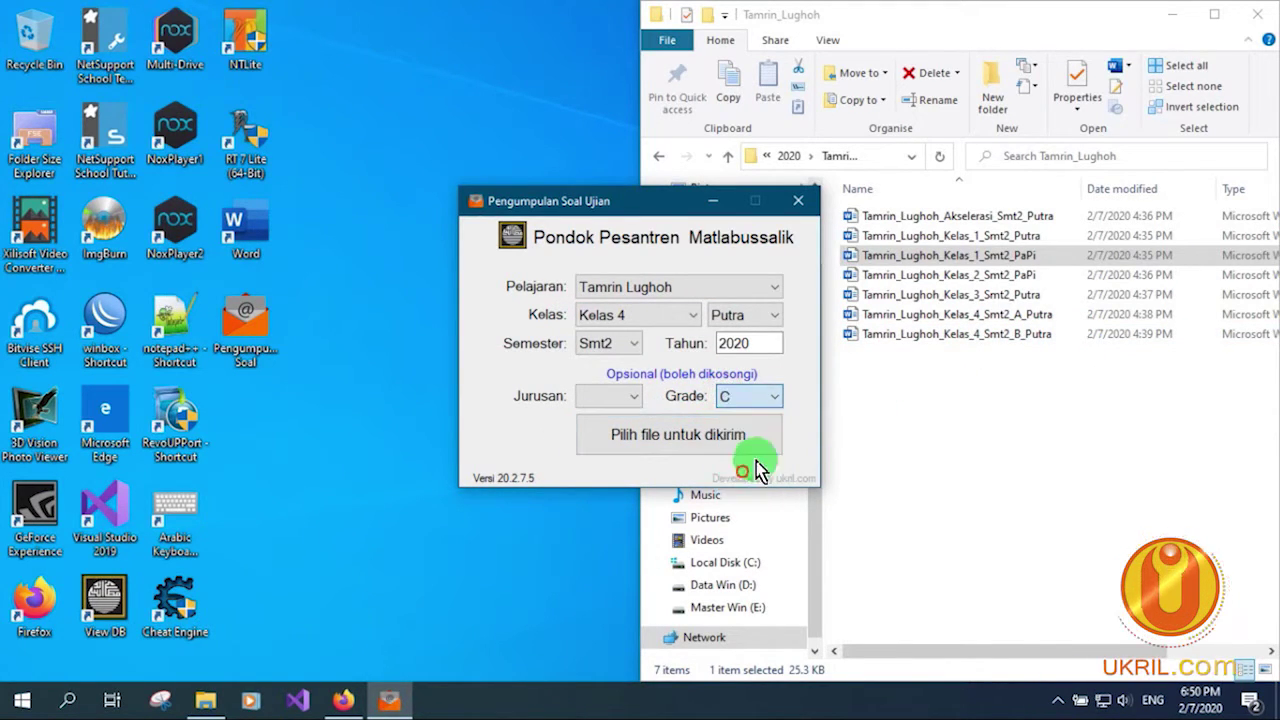
left_click(712, 450)
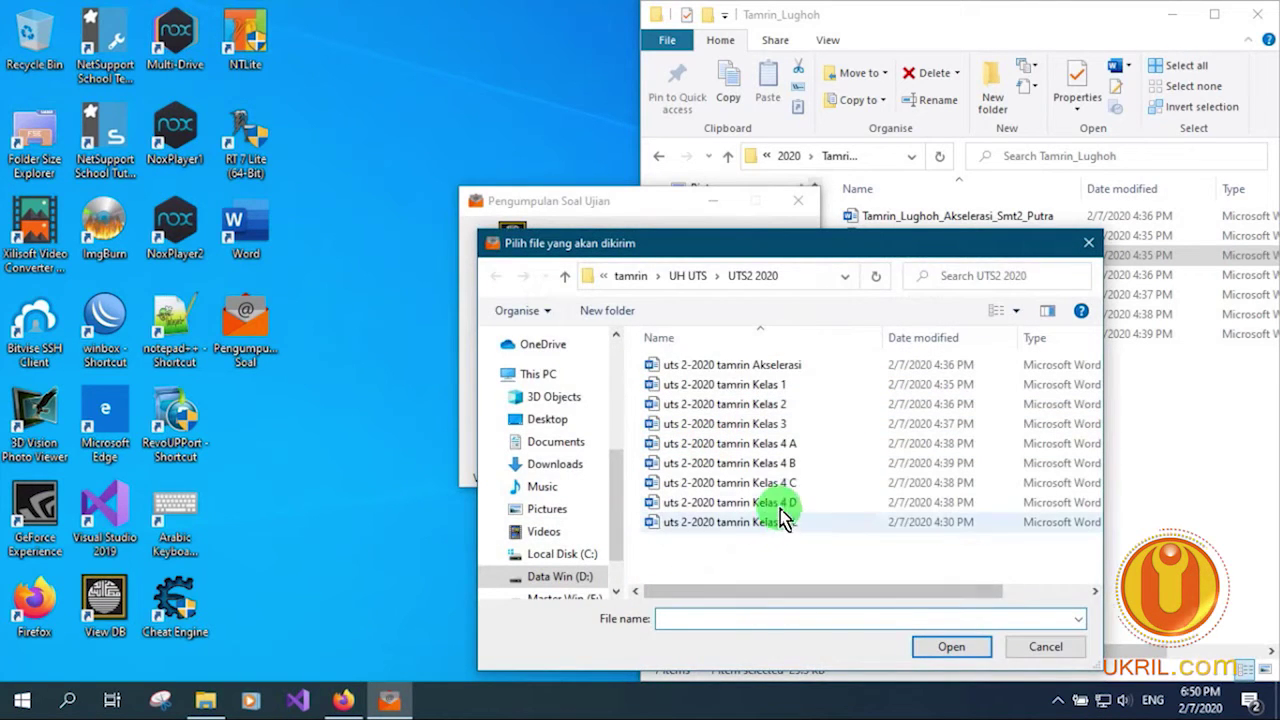
left_click(790, 488)
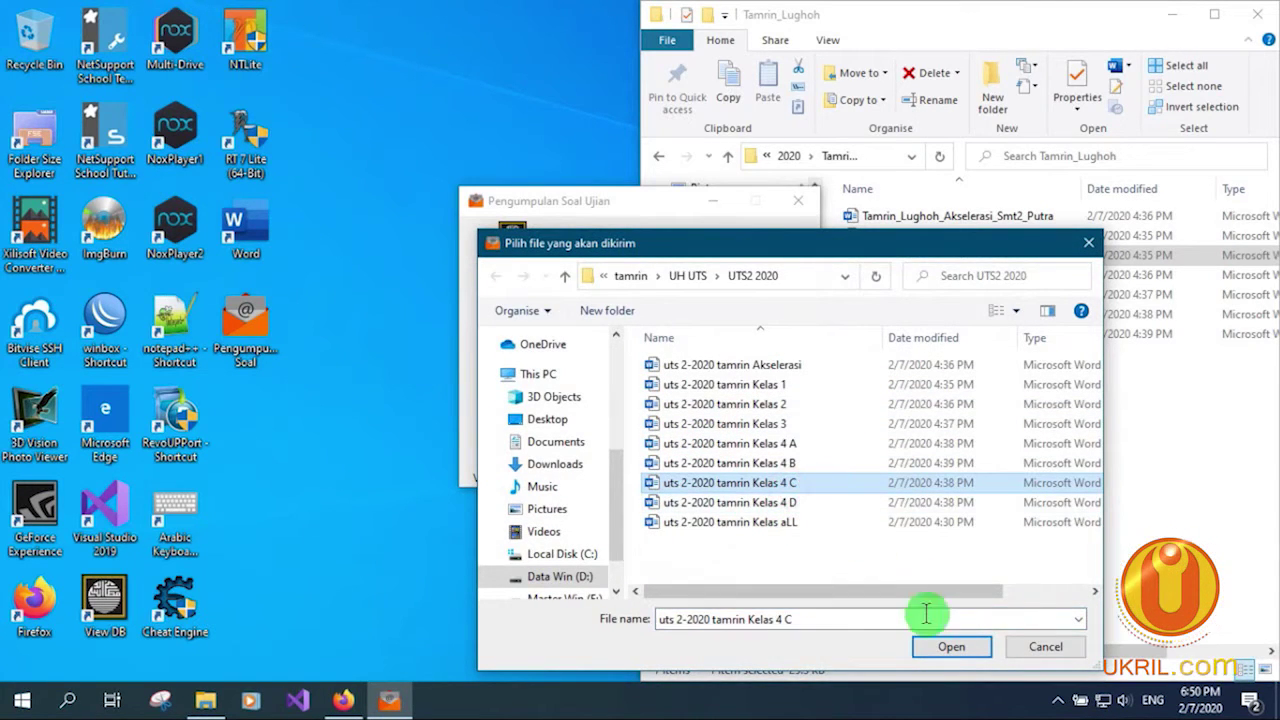
left_click(947, 647)
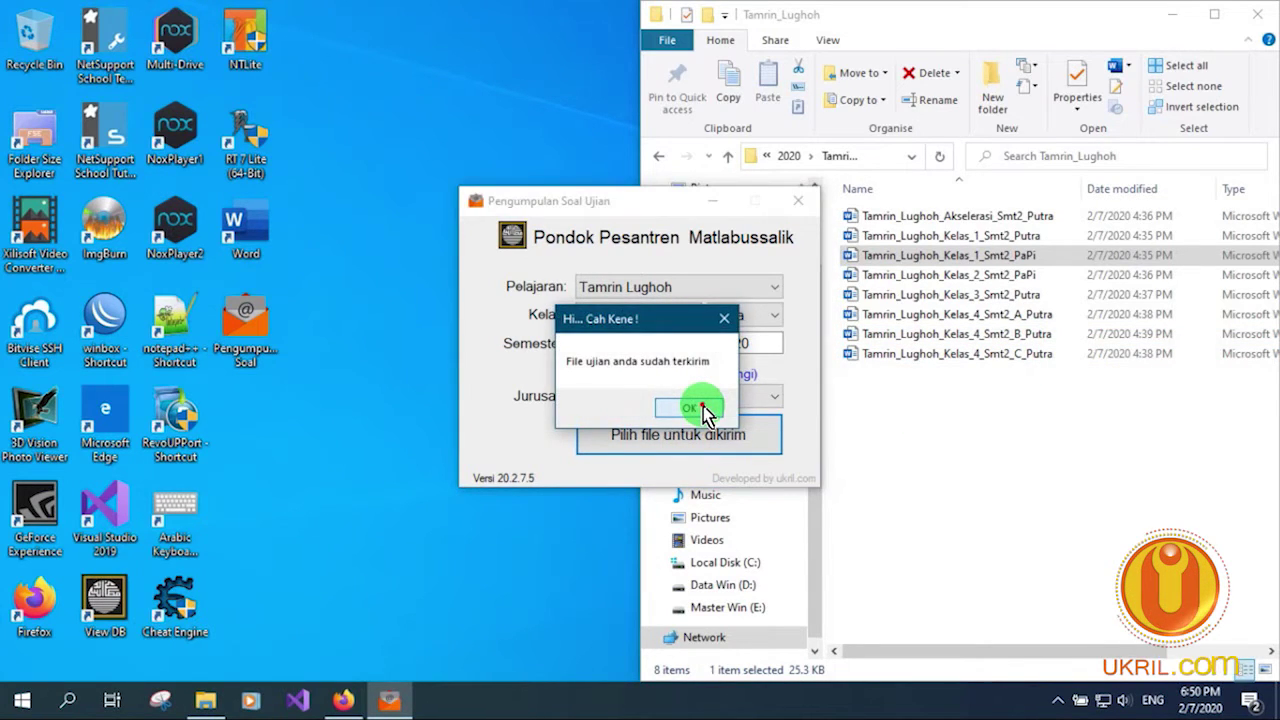
left_click(703, 412)
Set the grade to D and send the file "uts 2-2020 tamrin Kelas 4 D"
left_click(740, 396)
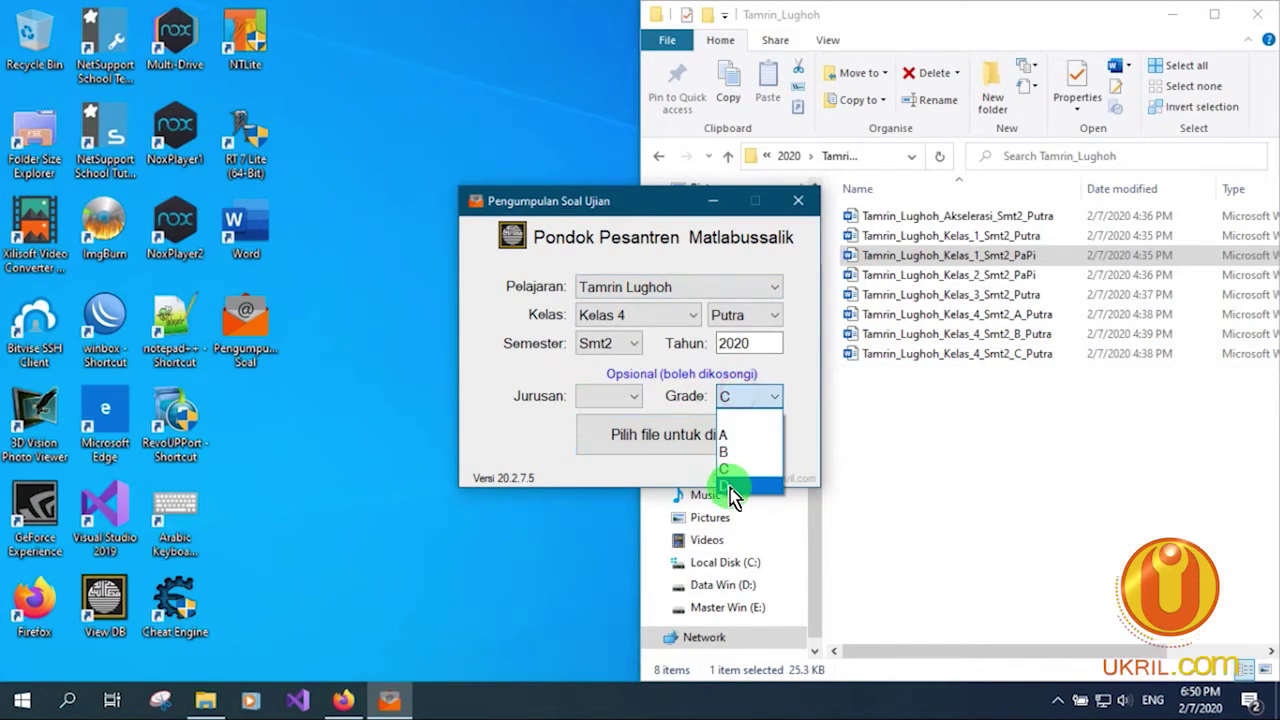
left_click(730, 488)
left_click(686, 446)
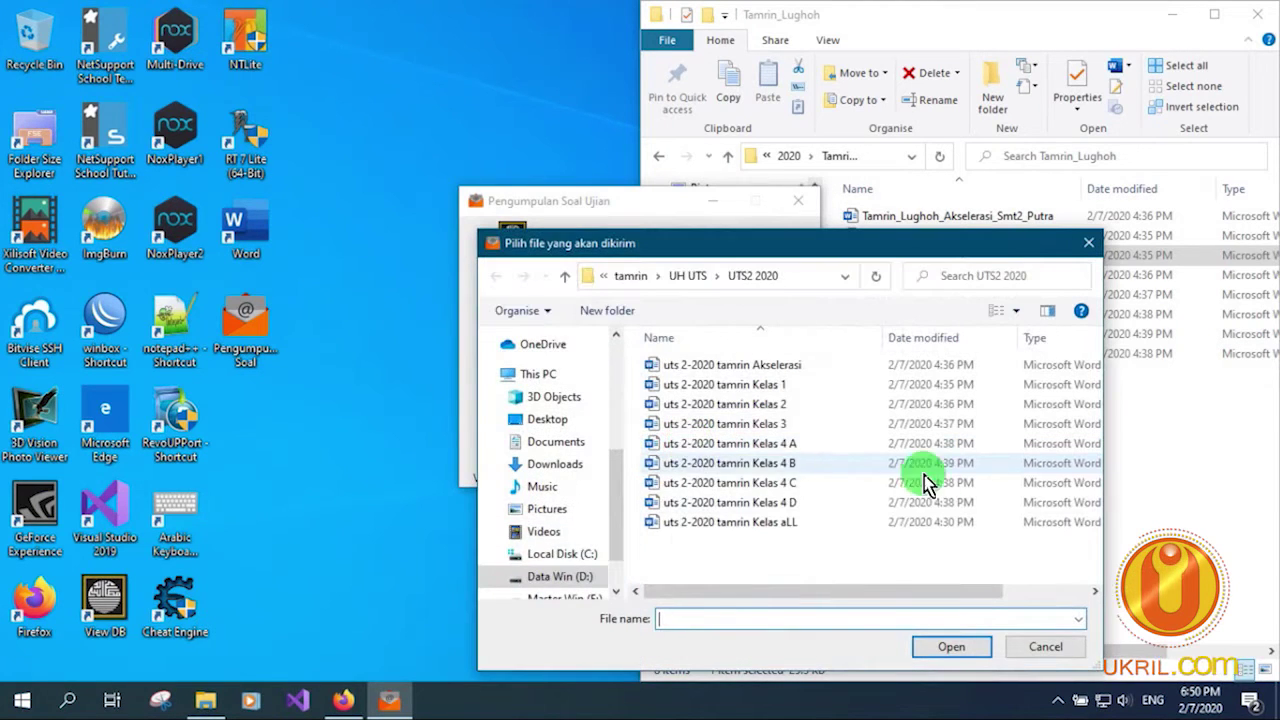
double_click(794, 503)
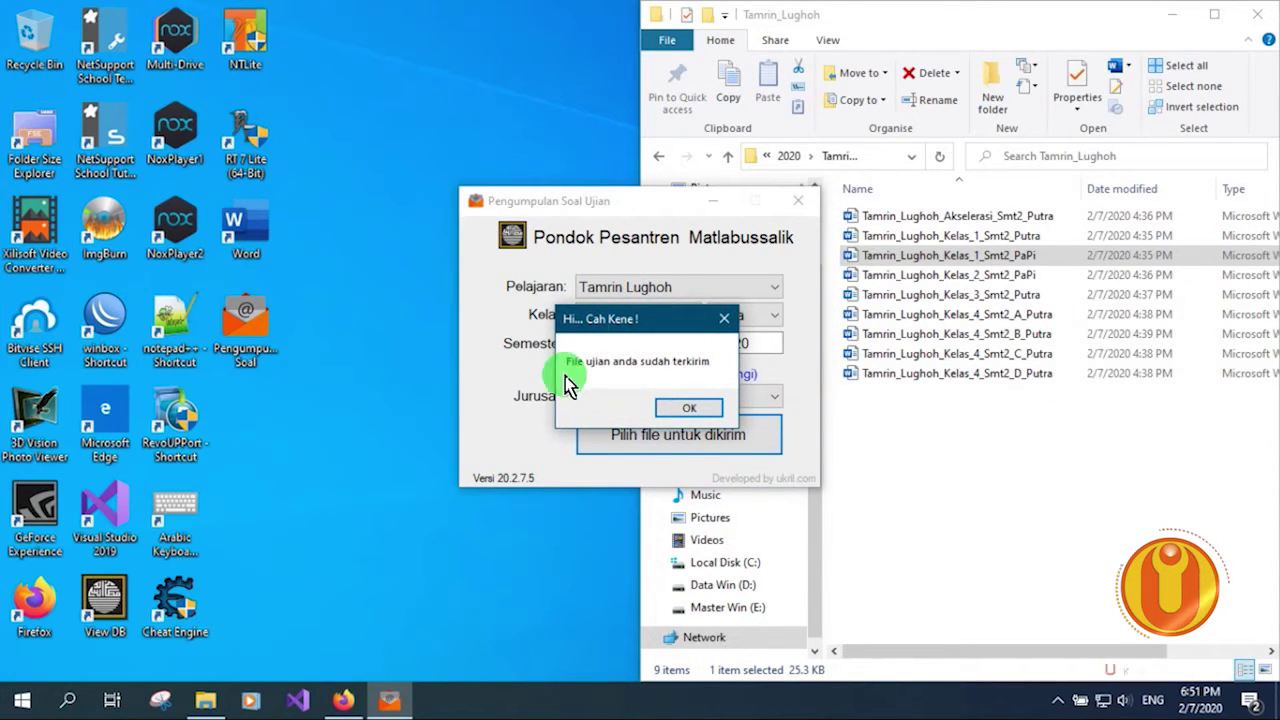
left_click(684, 410)
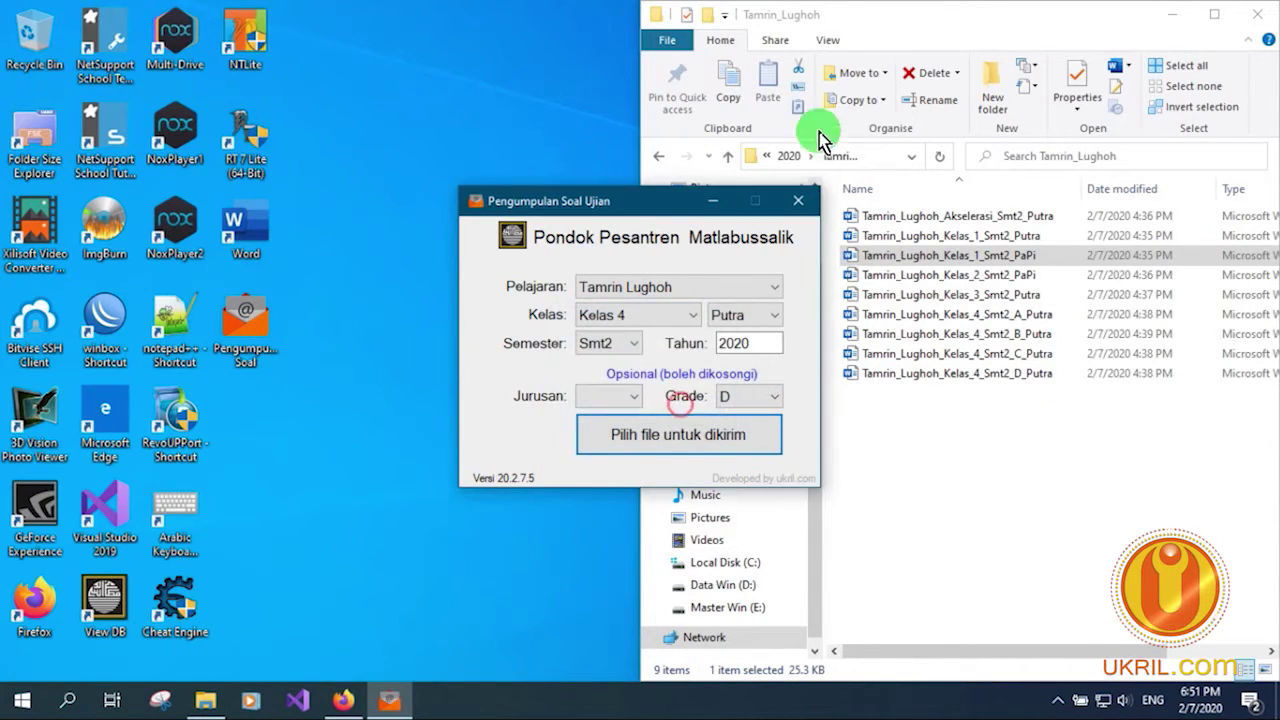
Close the submission form and maximize the Tamrin_Lughoh server folder to look over the submitted files
left_click(798, 200)
left_click(1213, 15)
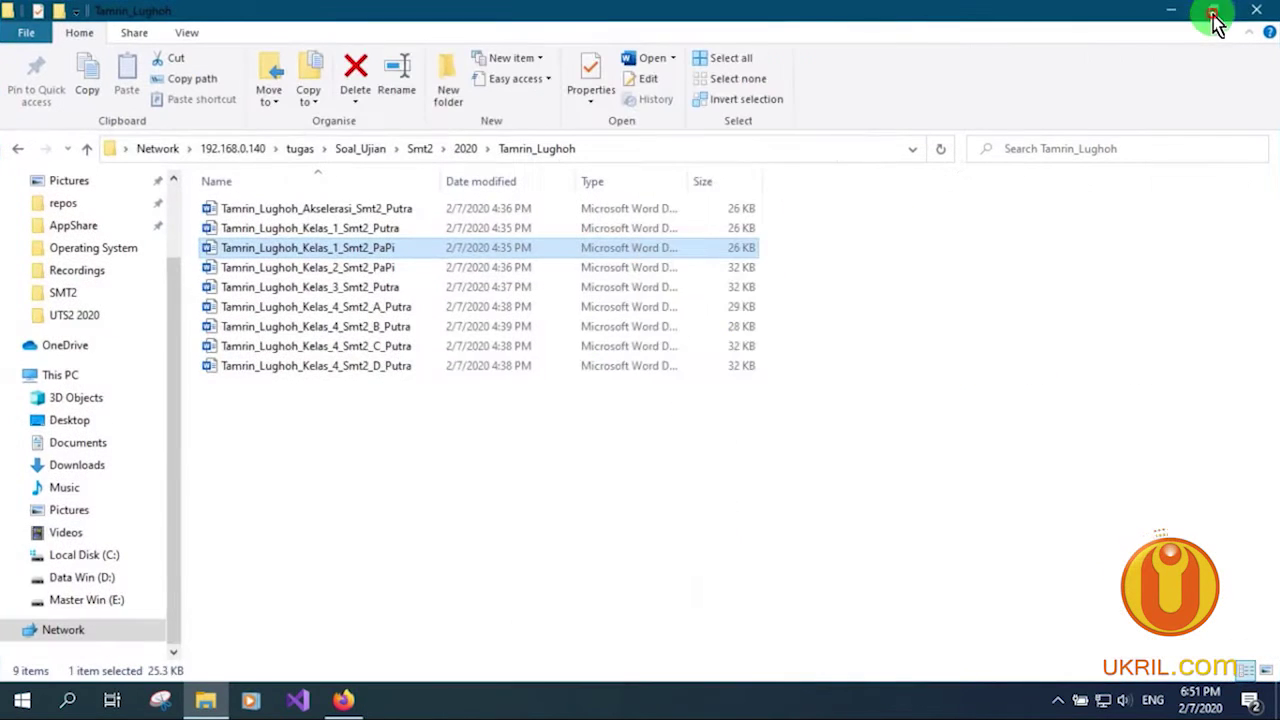
left_click(636, 366)
left_click_drag(389, 466, 257, 200)
left_click(346, 446)
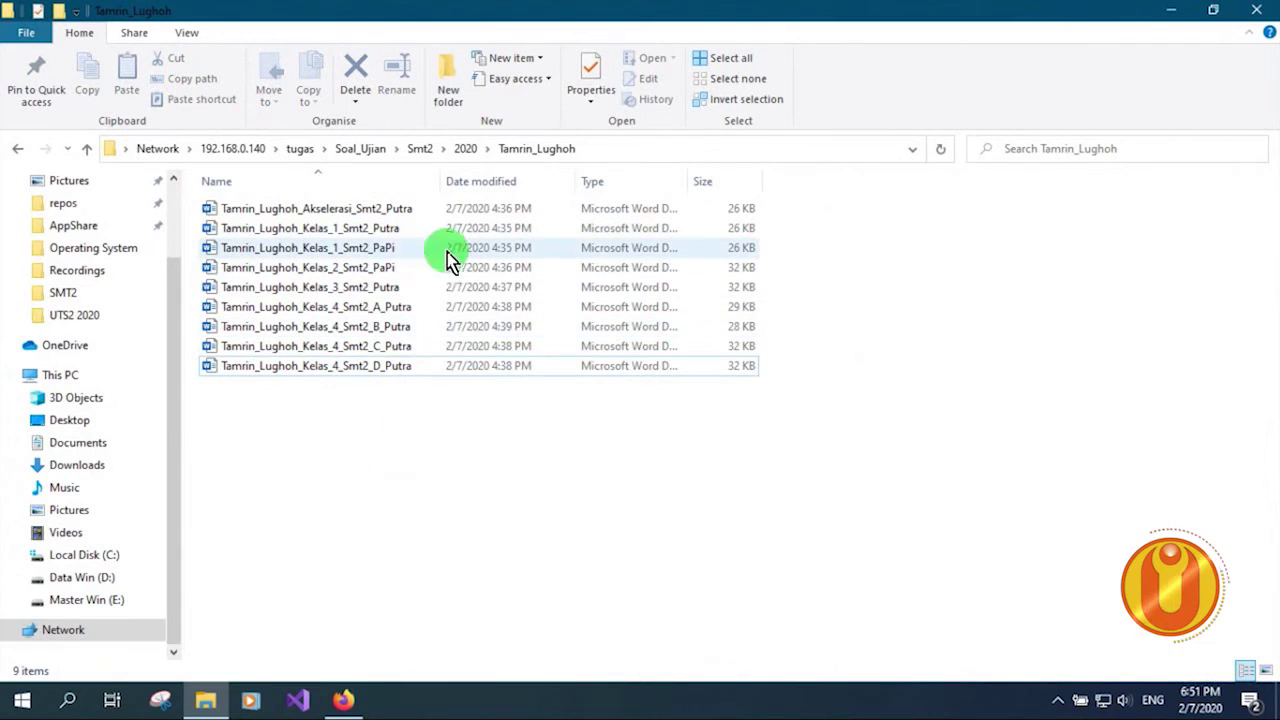
Permanently delete the file Tamrin_Lughoh_Kelas_1_Smt2_Putra from the server folder, keeping the PaPi version
left_click(341, 234)
left_click(386, 249)
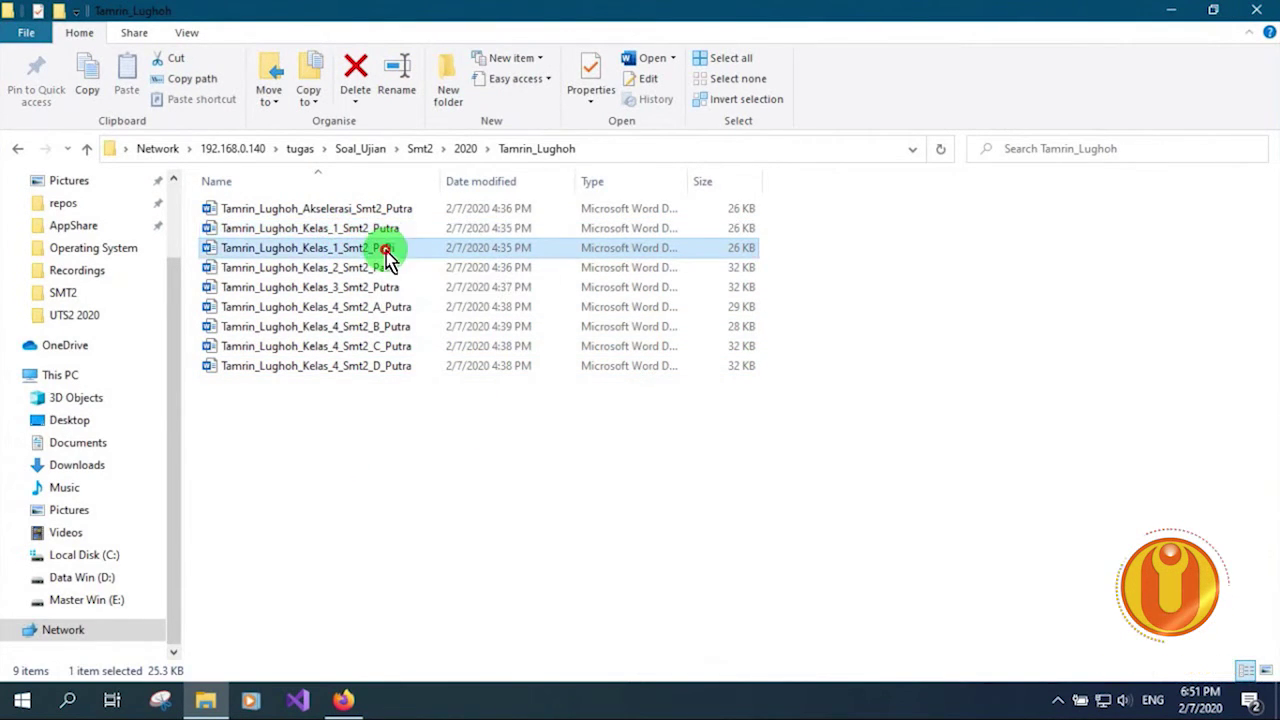
left_click(392, 232)
right_click(393, 231)
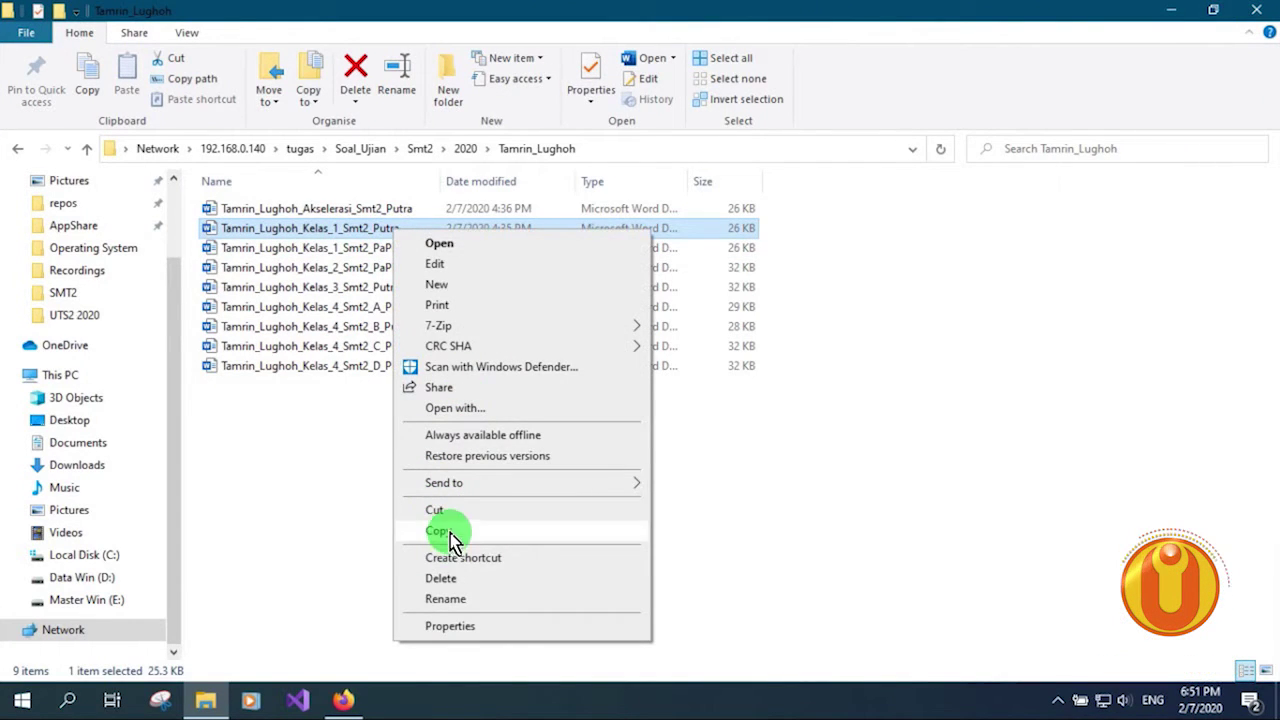
left_click(448, 578)
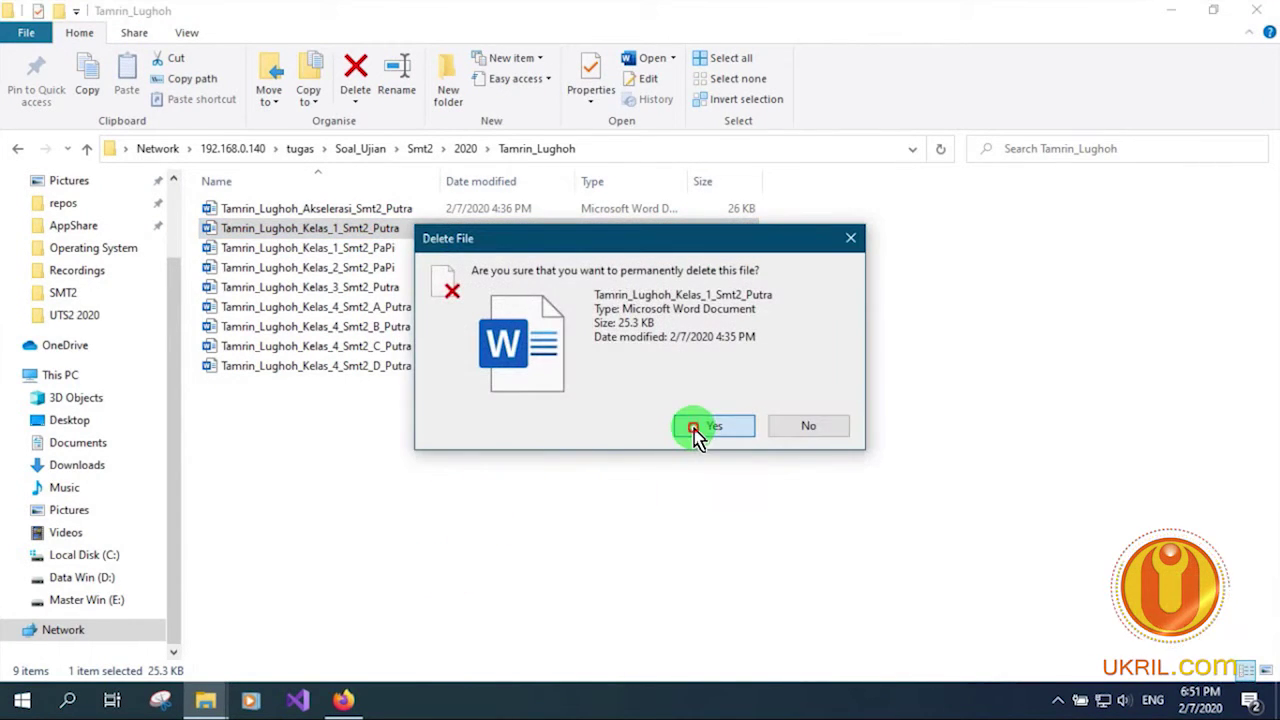
left_click(694, 428)
Check the remaining submitted files one by one, from Kelas 1 PaPi through Kelas 4 grade D and Akselerasi
left_click(365, 229)
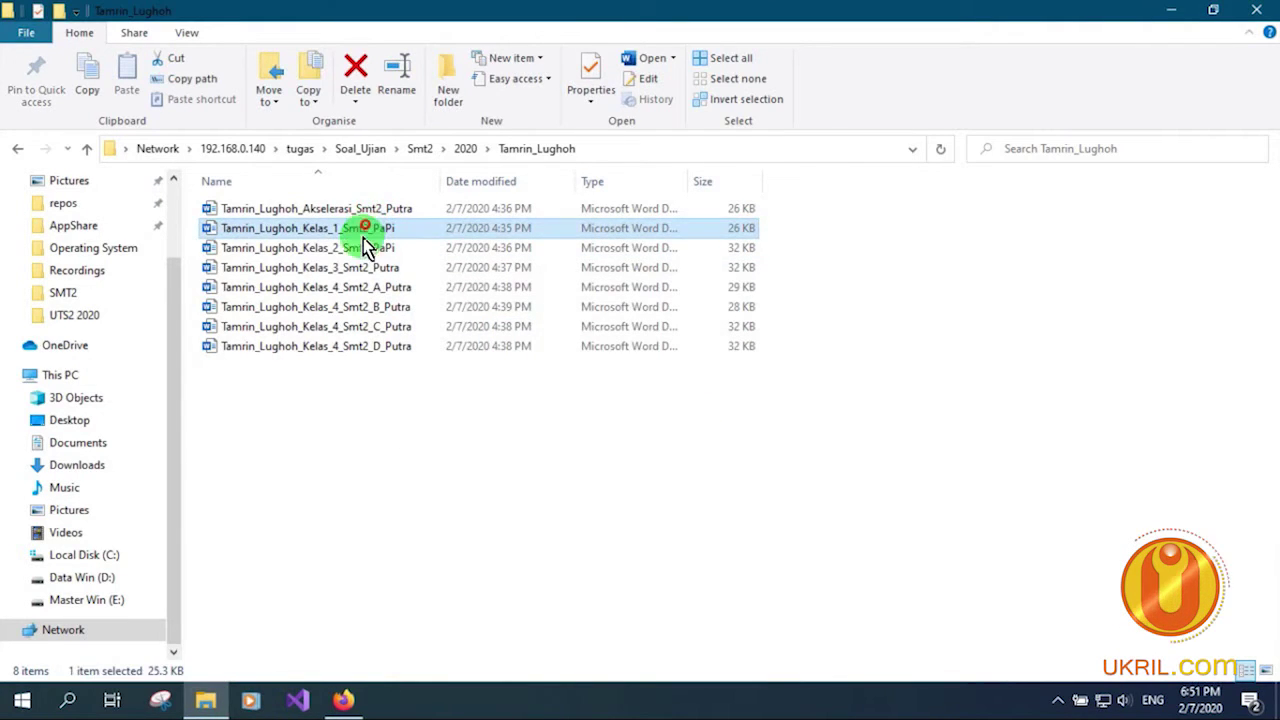
left_click(360, 248)
left_click(358, 268)
left_click(358, 288)
left_click(358, 307)
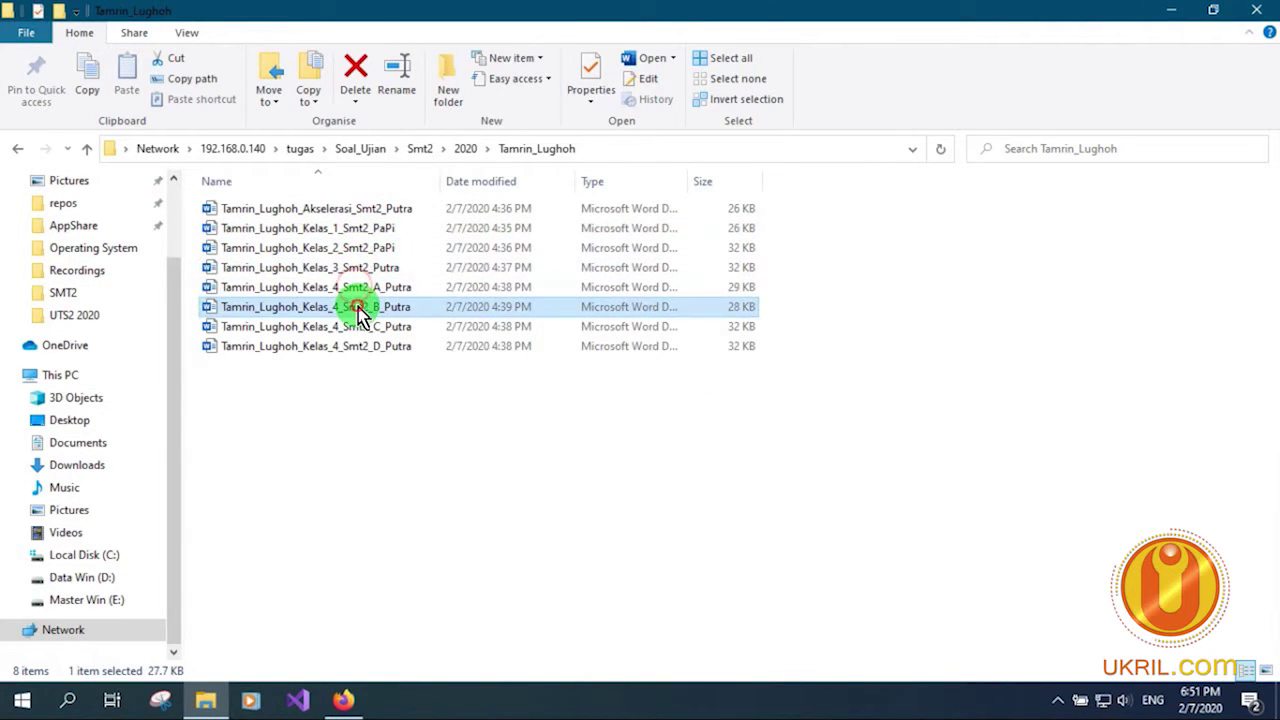
left_click(360, 327)
left_click(360, 346)
left_click(403, 208)
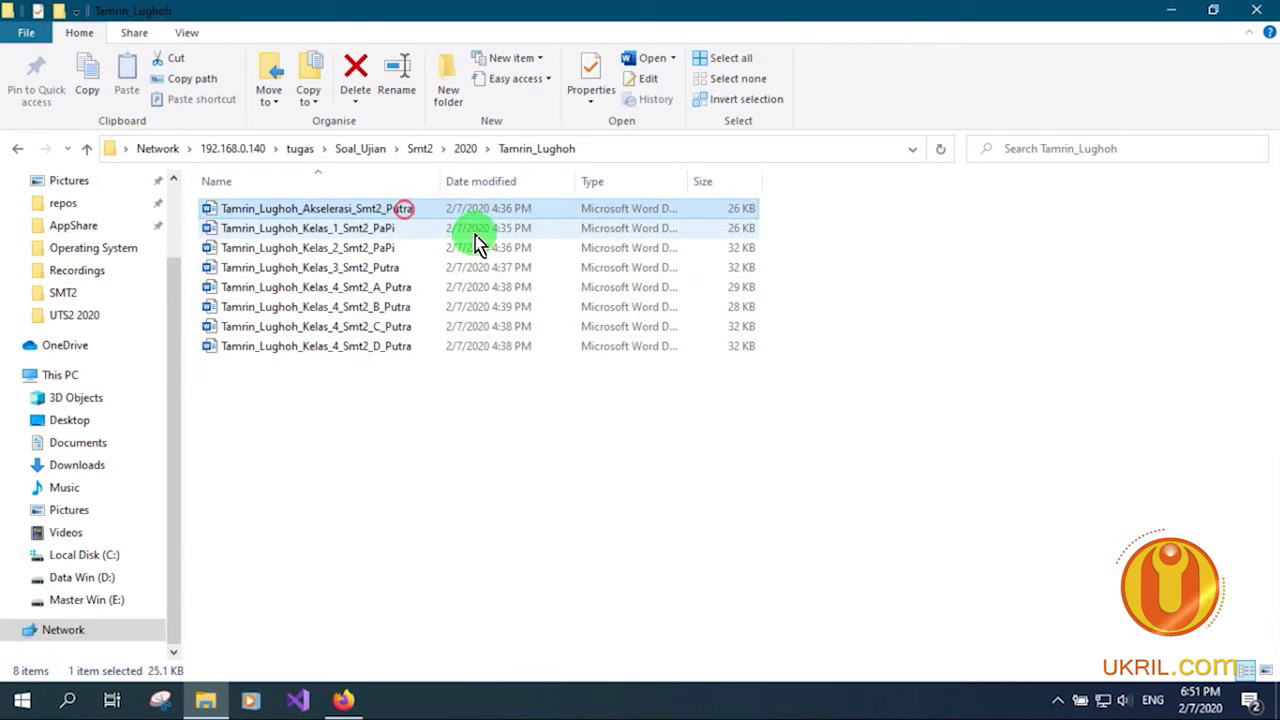
left_click(691, 422)
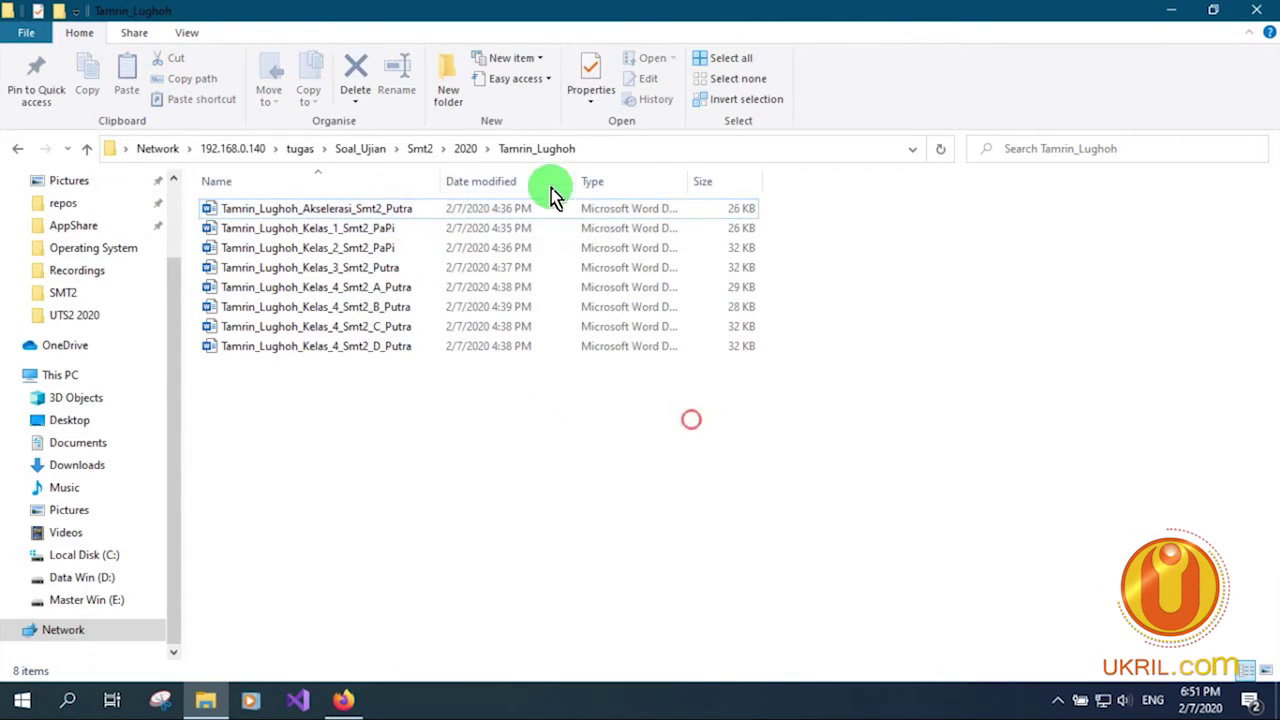
Check the full network path of the Tamrin_Lughoh folder, and go to the server root 192.168.0.140 to check its address
left_click(626, 148)
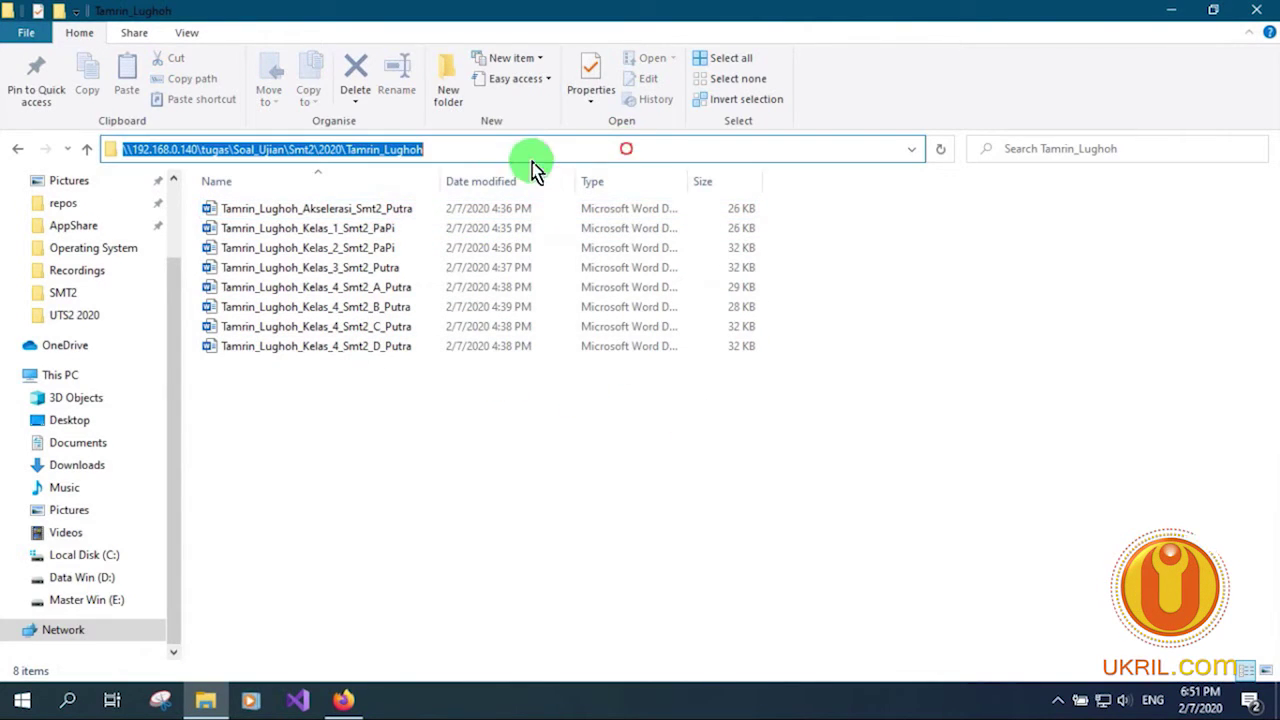
left_click(428, 420)
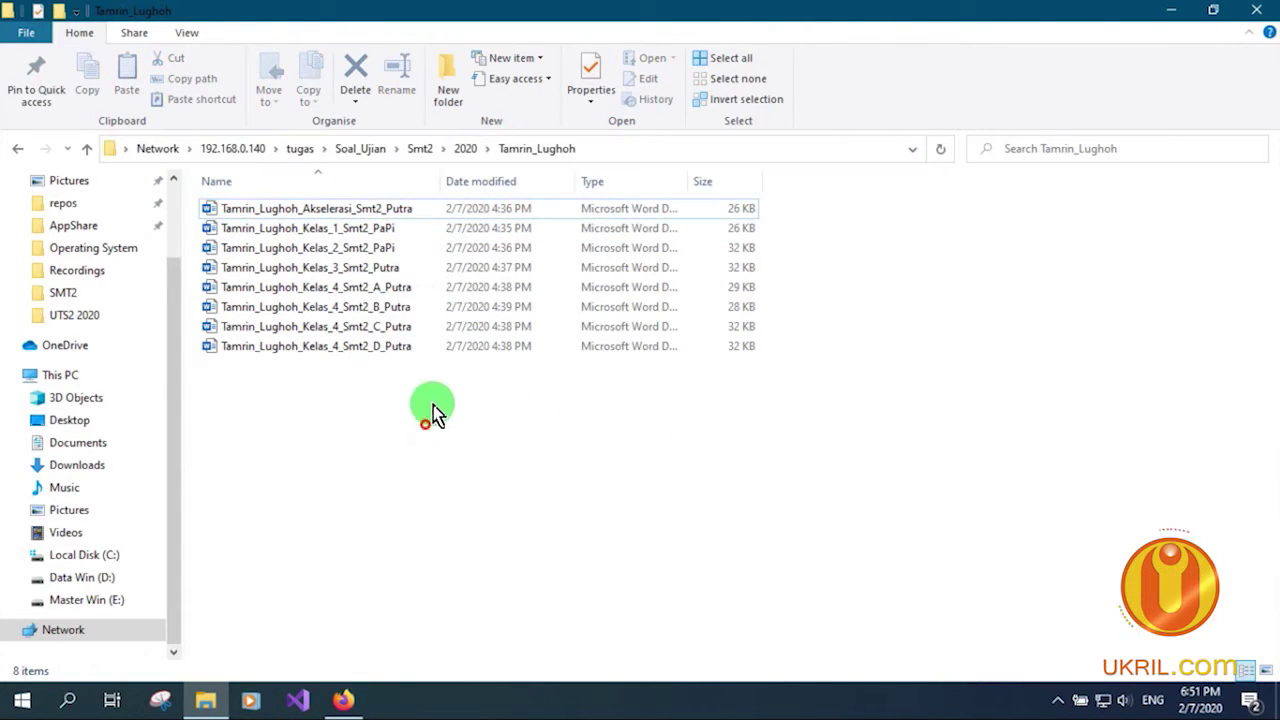
left_click(234, 150)
left_click(324, 148)
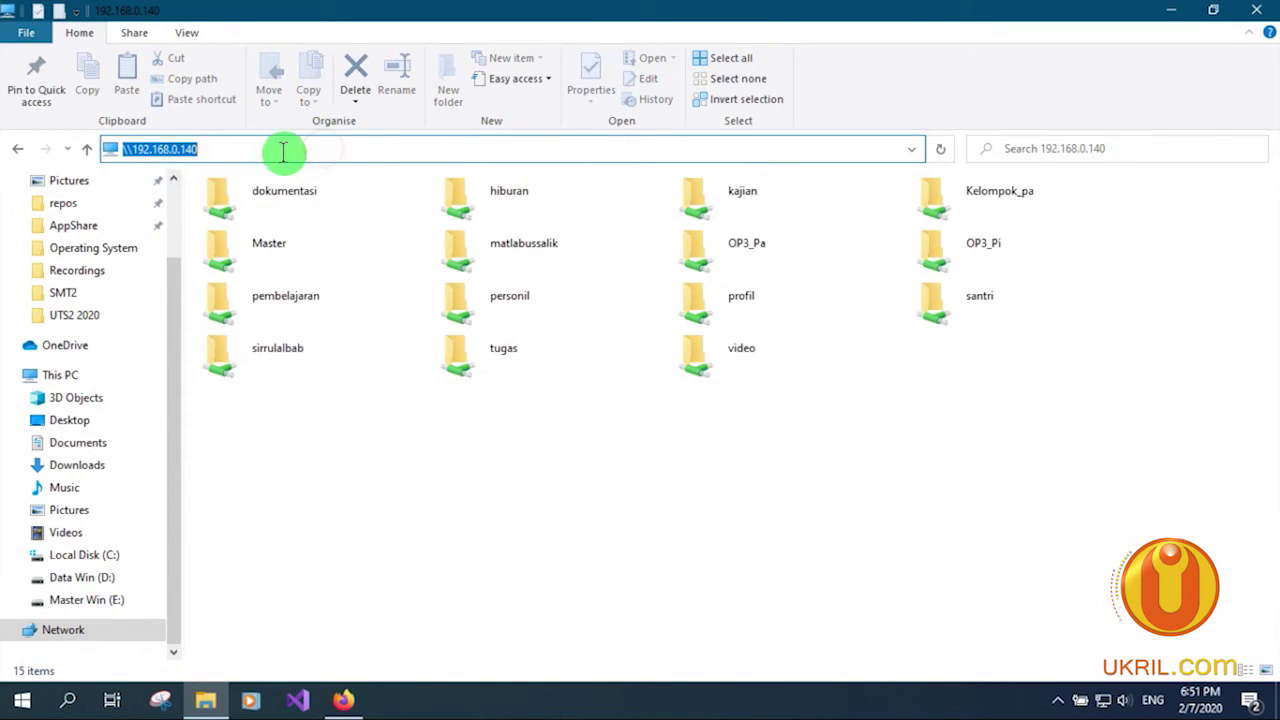
left_click(288, 150)
double_click(240, 150)
Browse from the server root through tugas, Soal_Ujian, Smt2 and 2020 to Tamrin_Lughoh and look over the submitted files
double_click(465, 362)
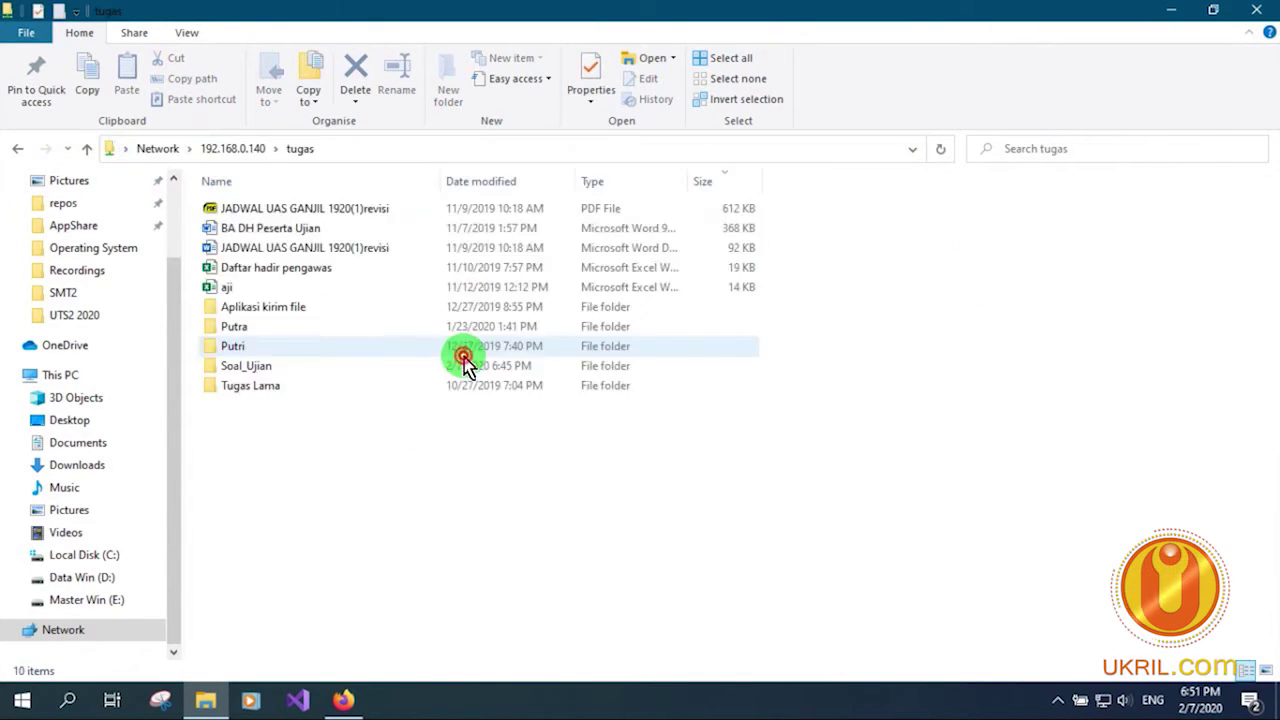
double_click(243, 370)
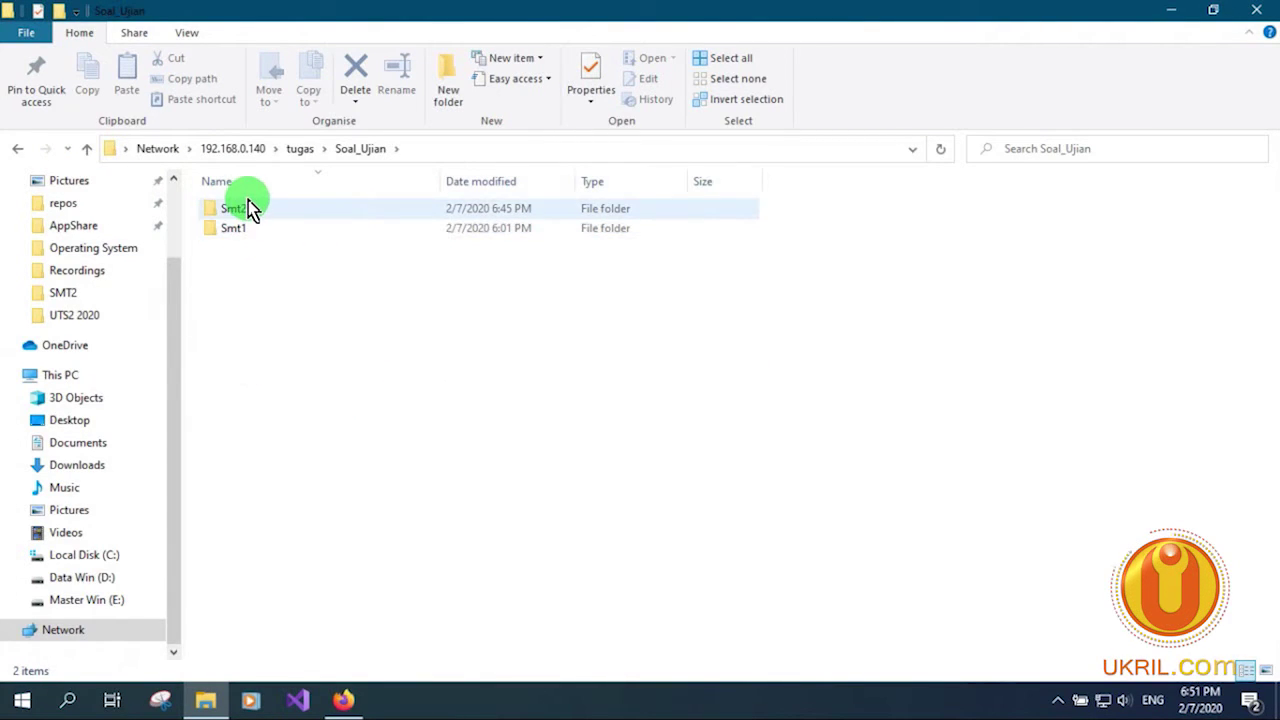
double_click(247, 209)
double_click(267, 216)
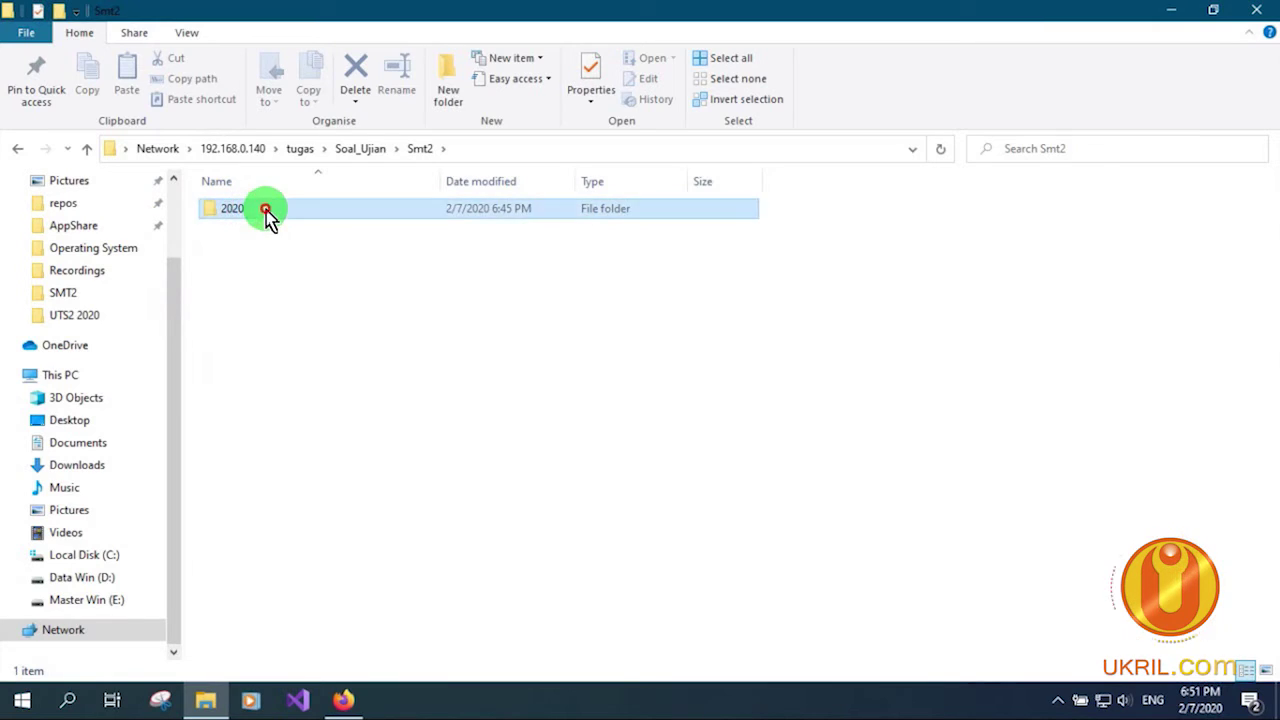
double_click(320, 218)
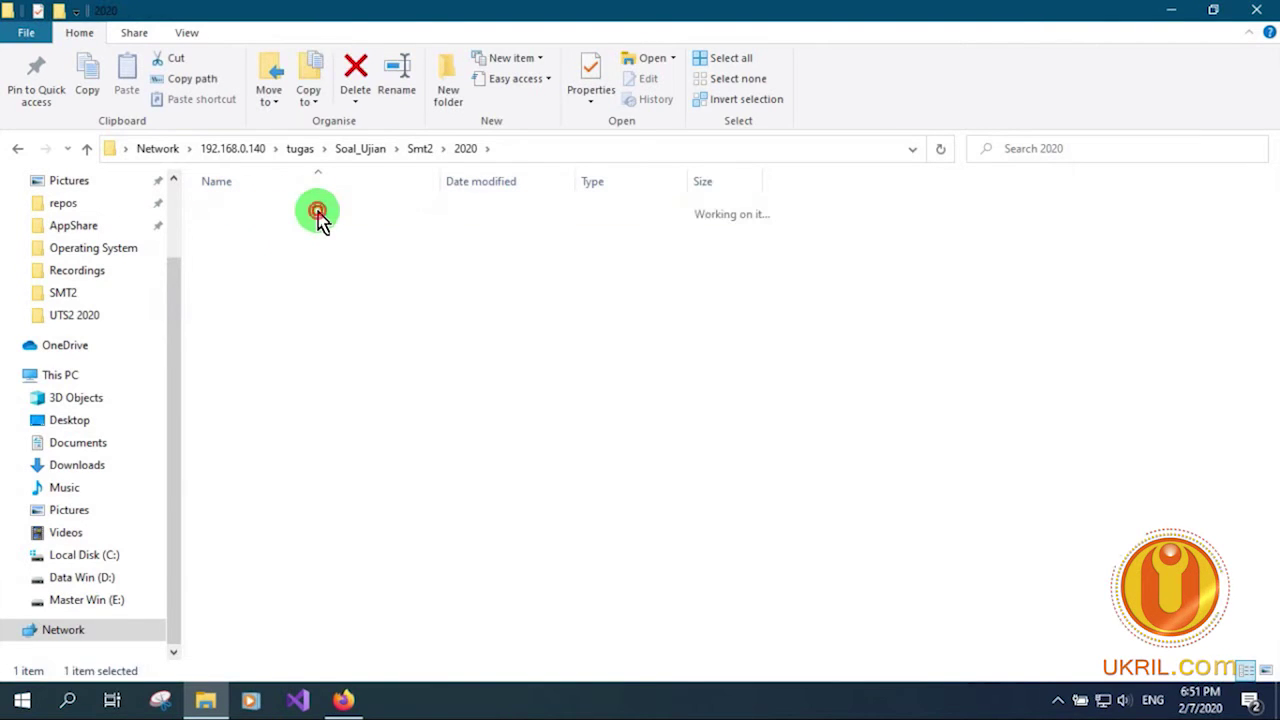
left_click_drag(345, 228, 398, 397)
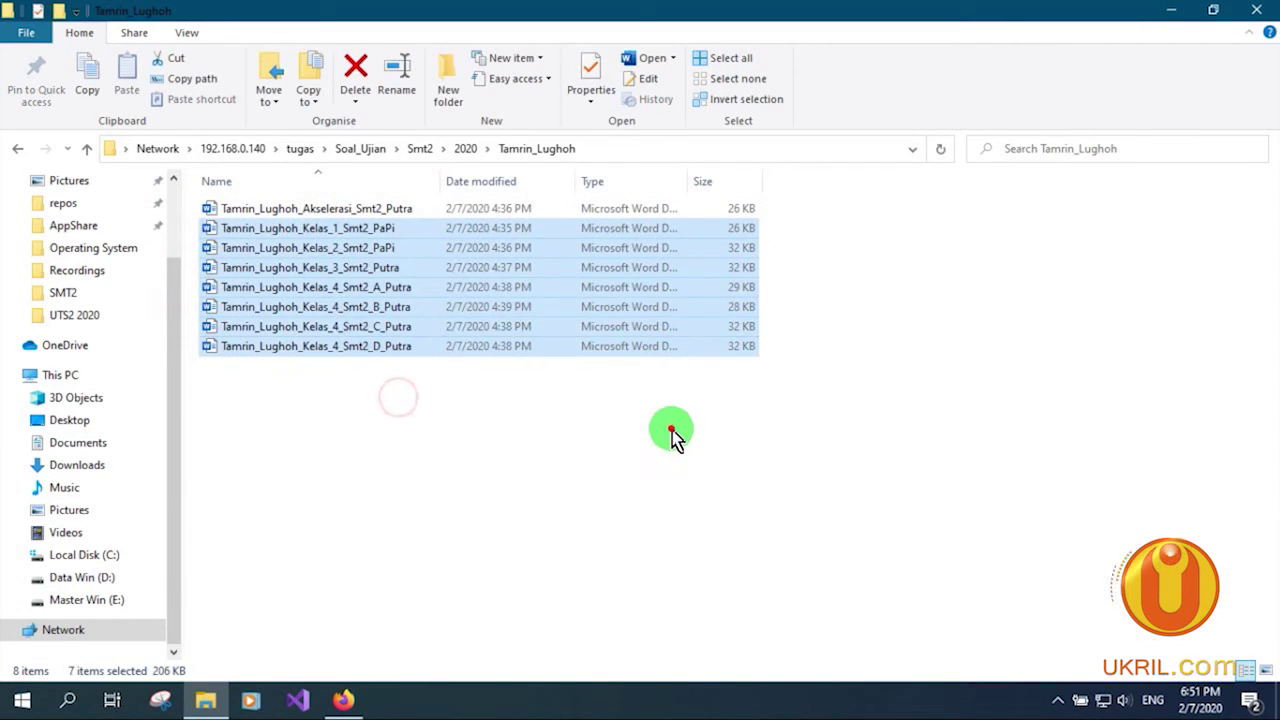
left_click(671, 437)
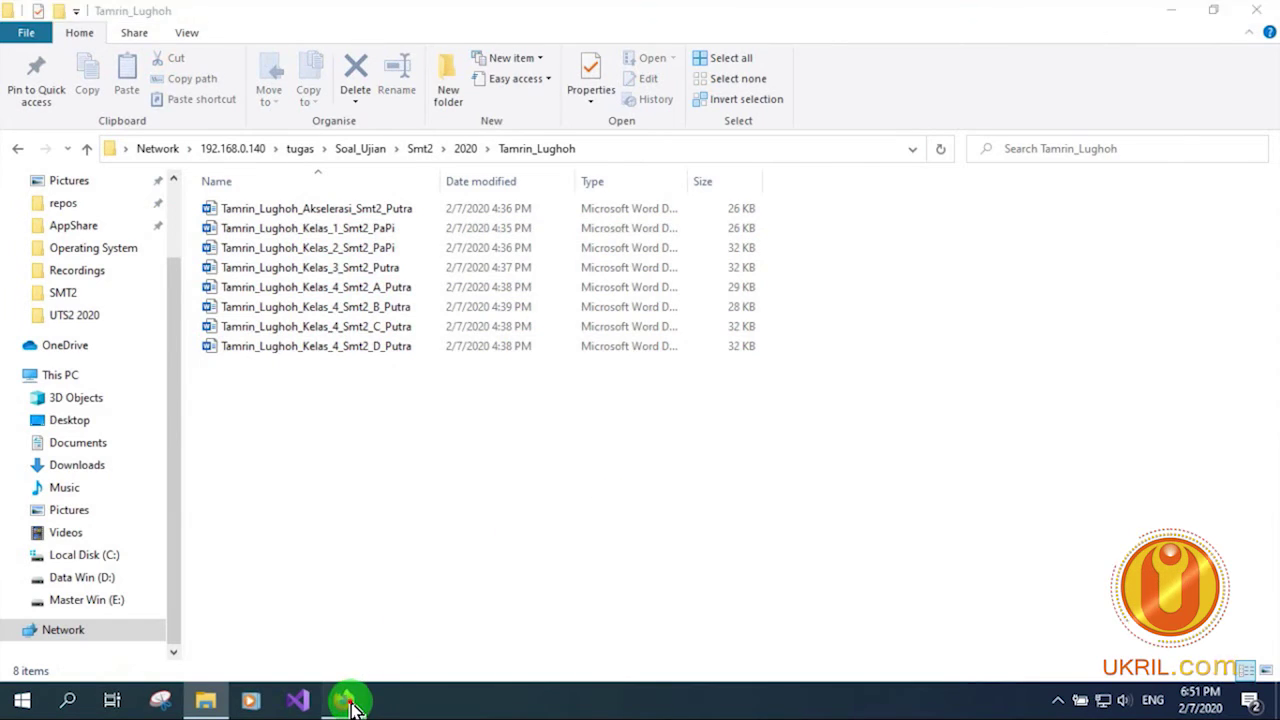
Switch to Gmail in Firefox, open the "Soal Ujian Tamrin Lughoh" conversation and review the messages for each class
left_click(343, 700)
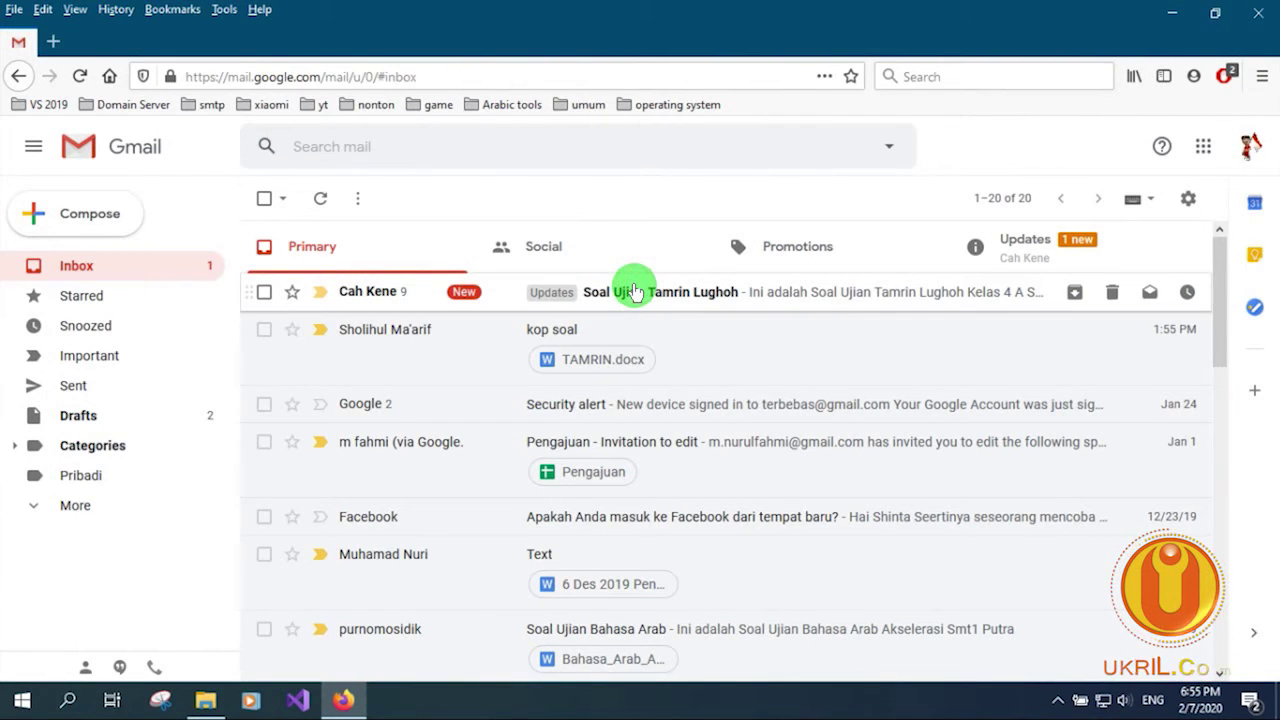
left_click(666, 300)
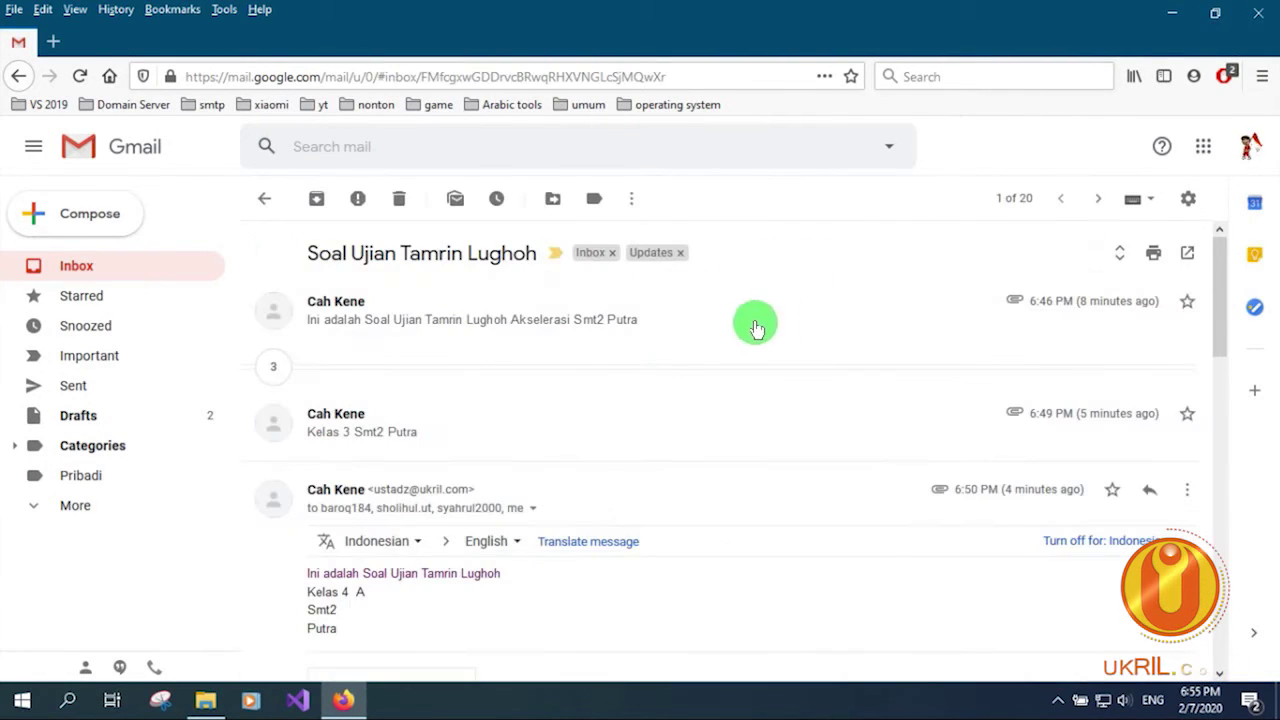
left_click(267, 368)
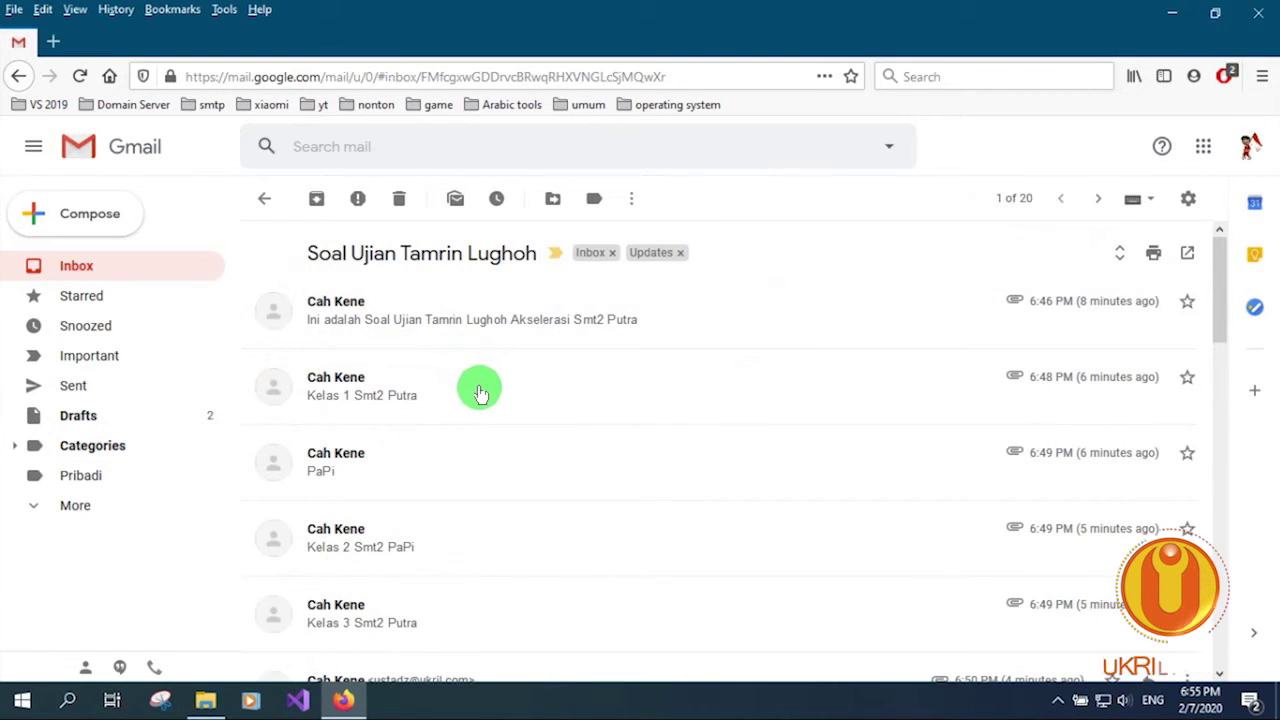
scroll(476, 392, "down", 3)
left_click(420, 405)
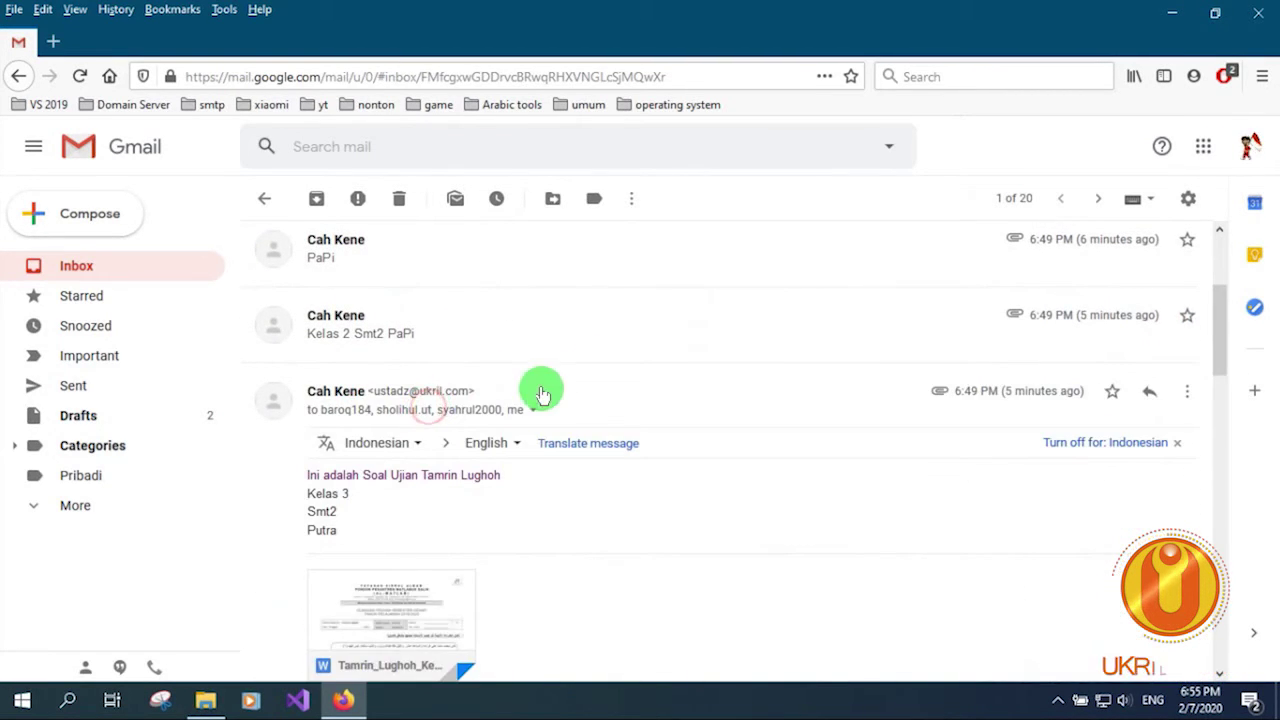
scroll(540, 395, "down", 2)
left_click(393, 491)
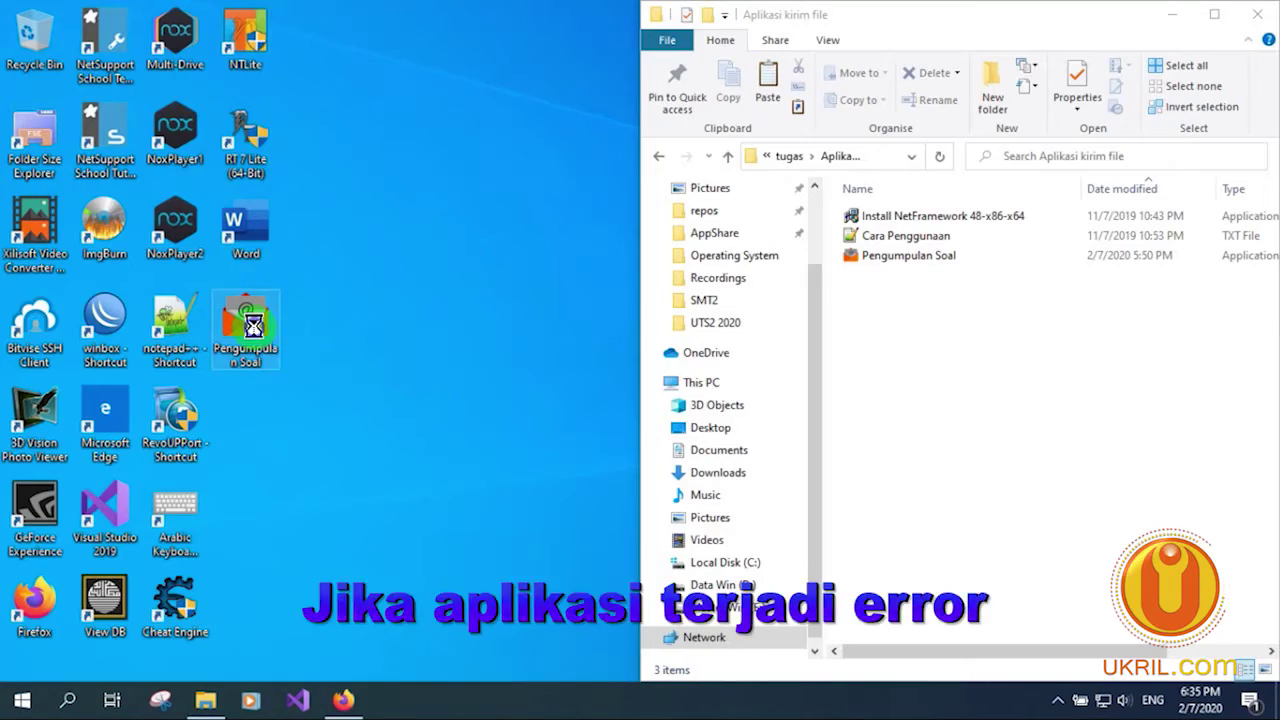
Open Pengumpulan Soal from the desktop and set the subject to Tamrin Lughoh
right_click(245, 328)
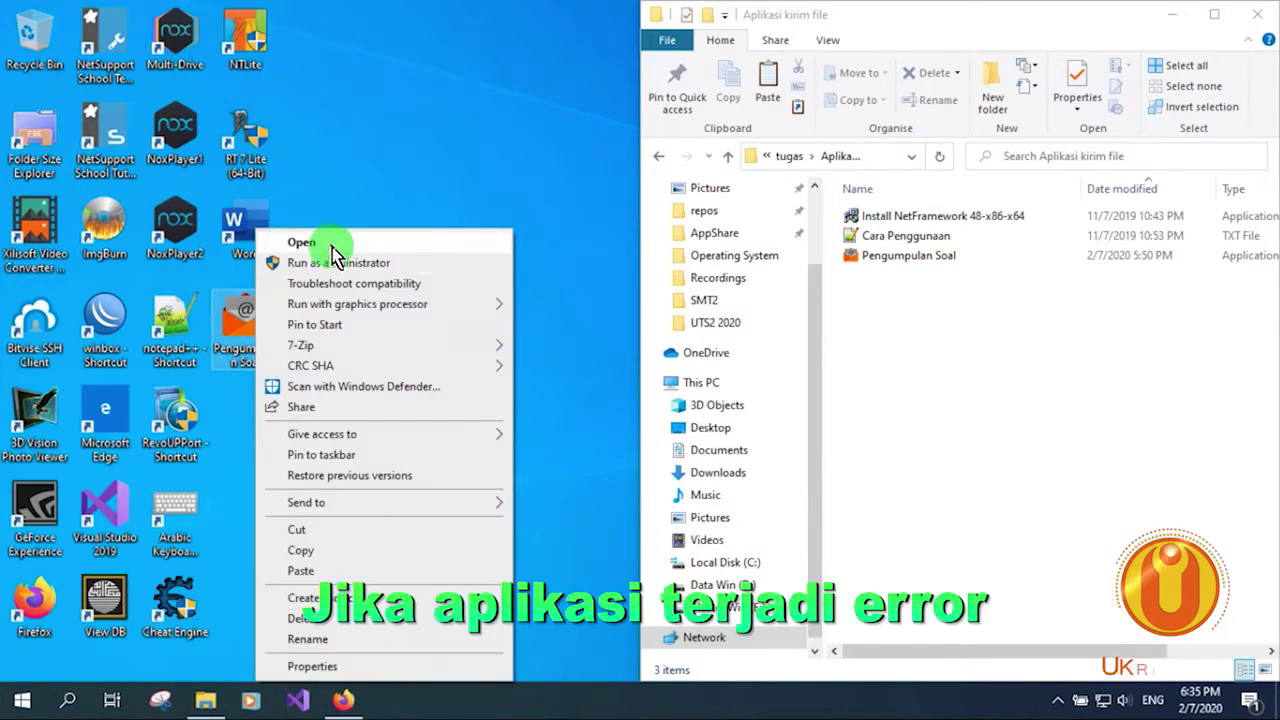
left_click(329, 243)
left_click(611, 294)
left_click(623, 398)
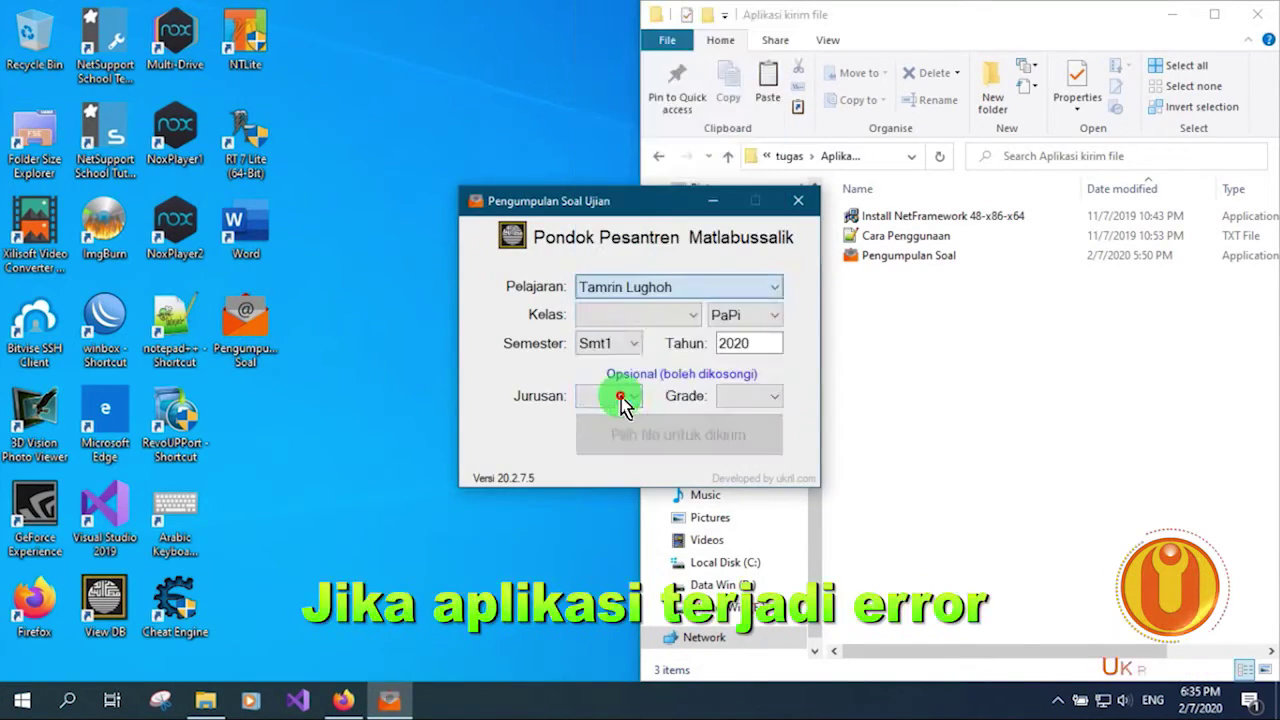
Set the class to Akselerasi and Putra with no Jurusan, try to choose a file to send, and quit the application
left_click(663, 314)
left_click(610, 387)
left_click(745, 314)
left_click(730, 334)
left_click(608, 396)
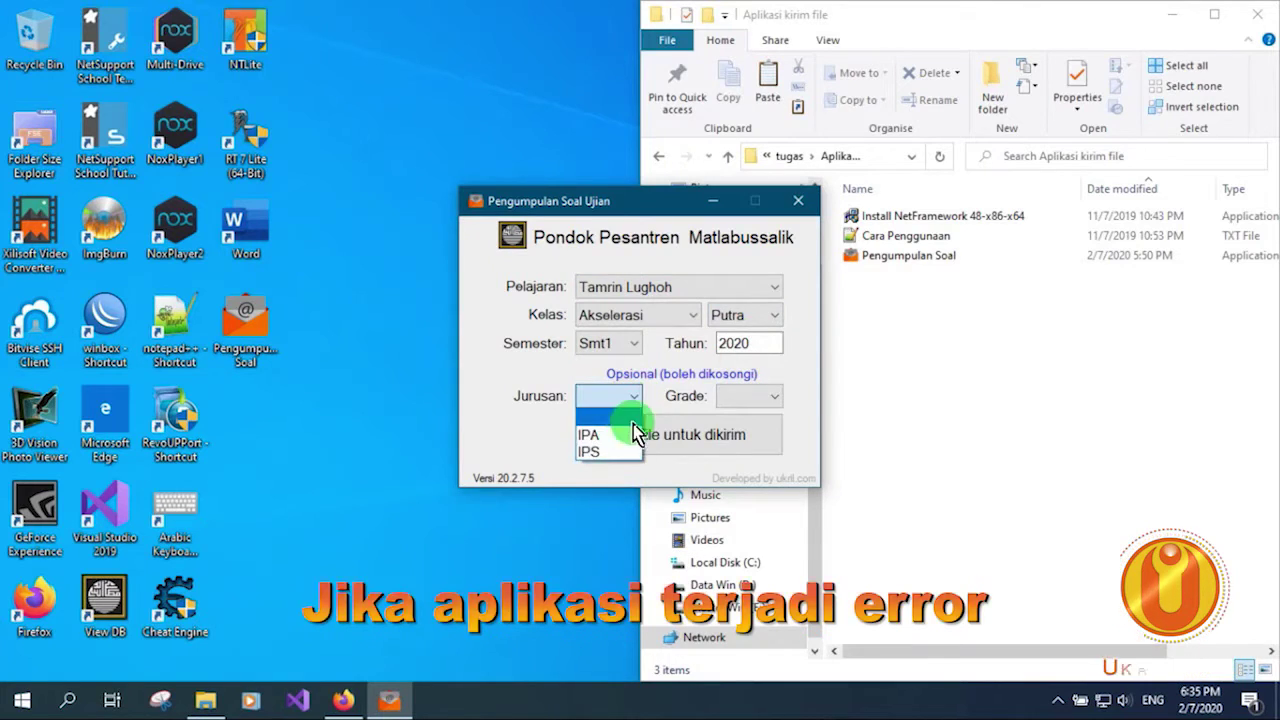
left_click(625, 400)
left_click(710, 434)
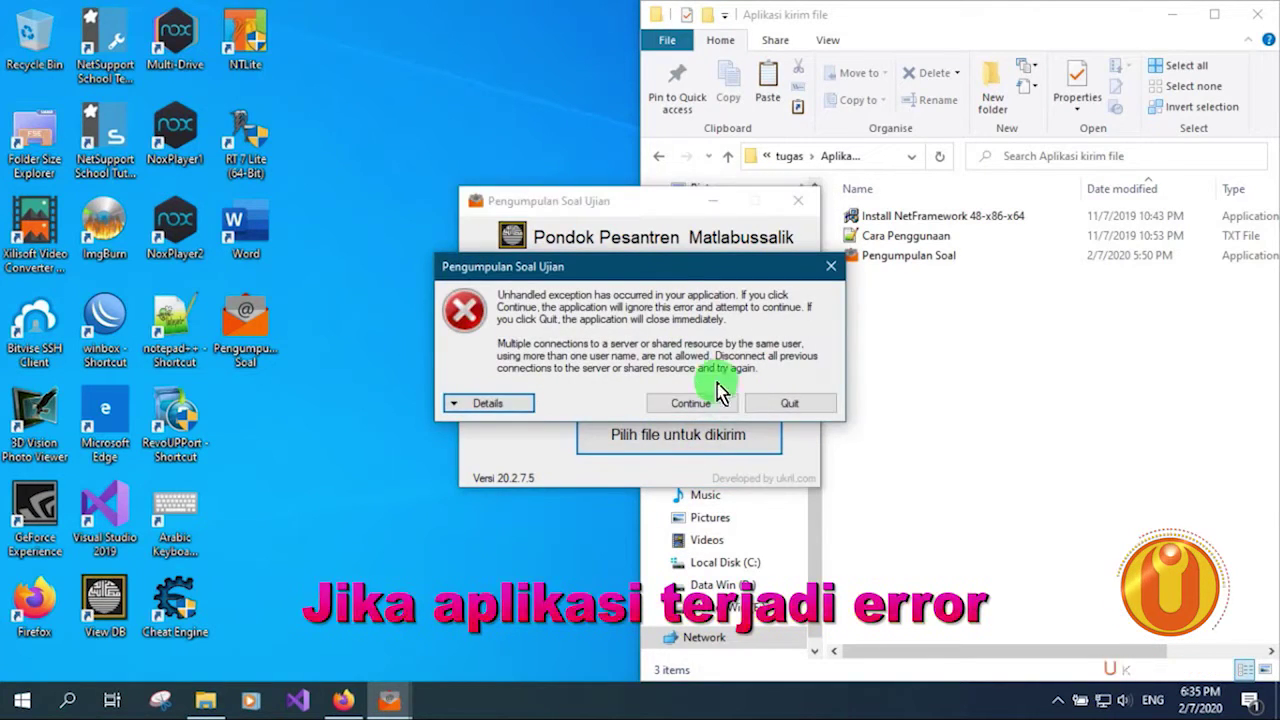
left_click(785, 404)
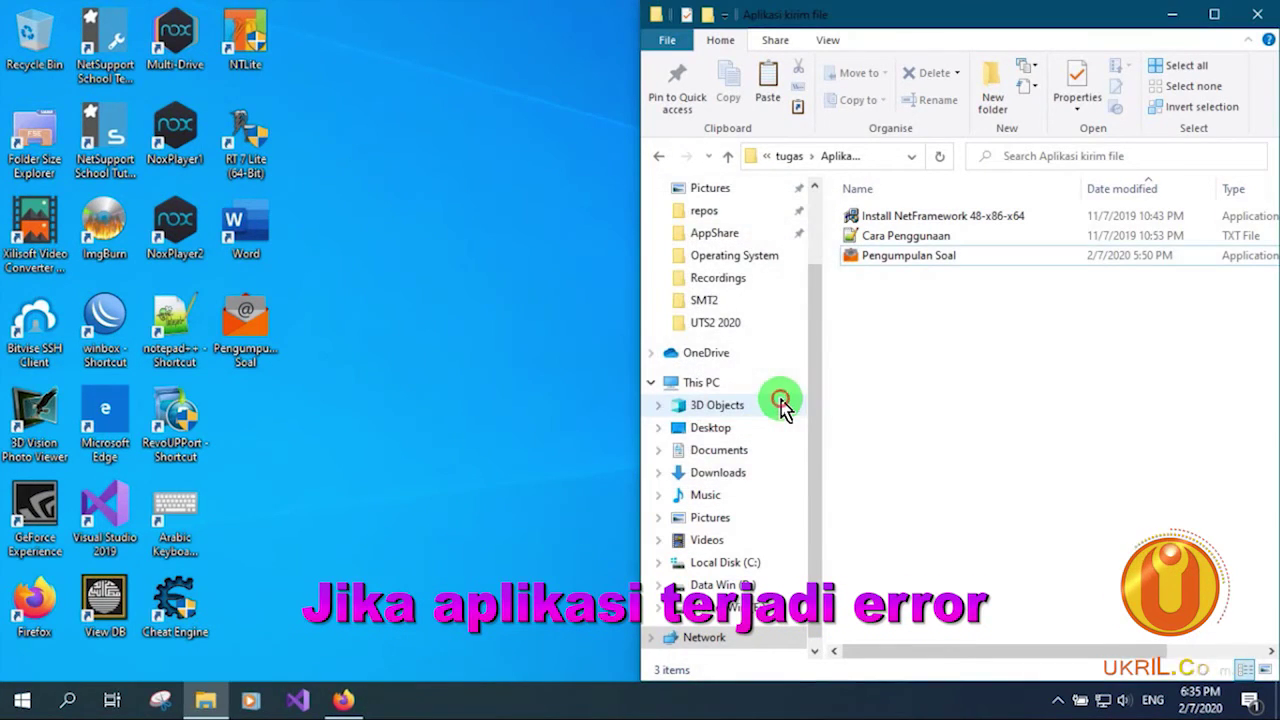
Search Windows for "creden" and open Credential Manager
left_click(531, 443)
left_click(18, 706)
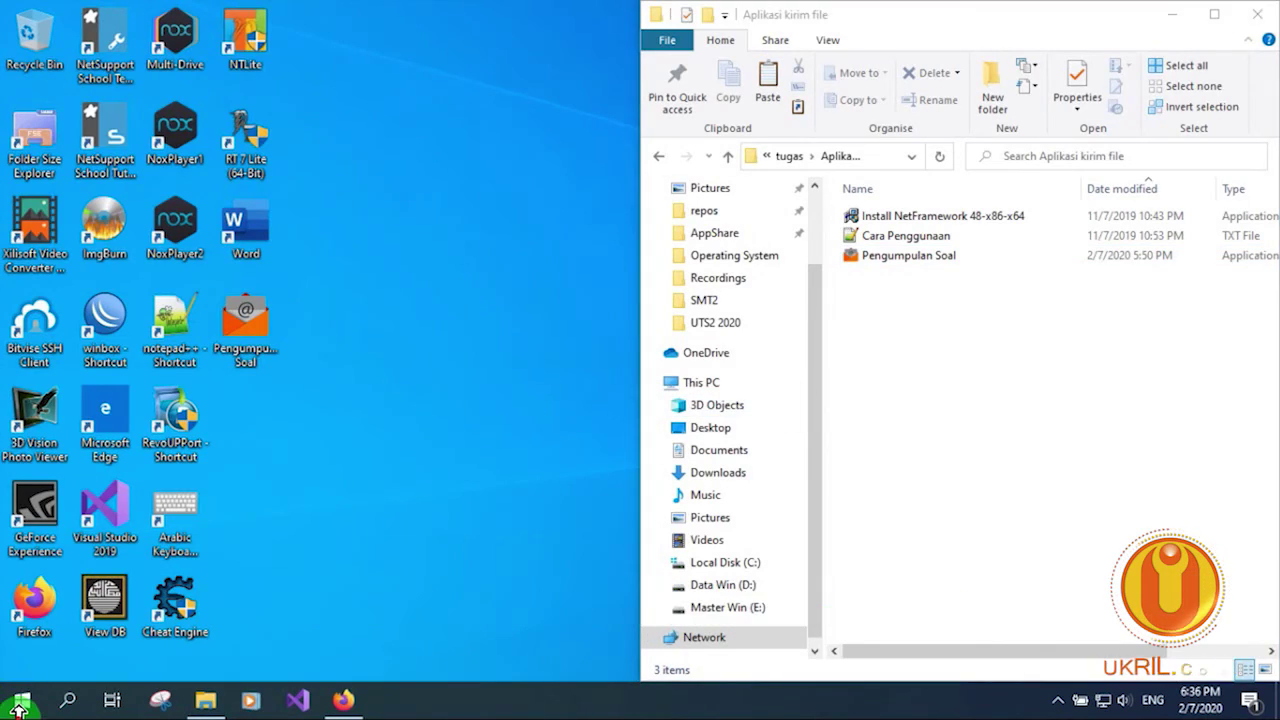
left_click(20, 706)
left_click(20, 706)
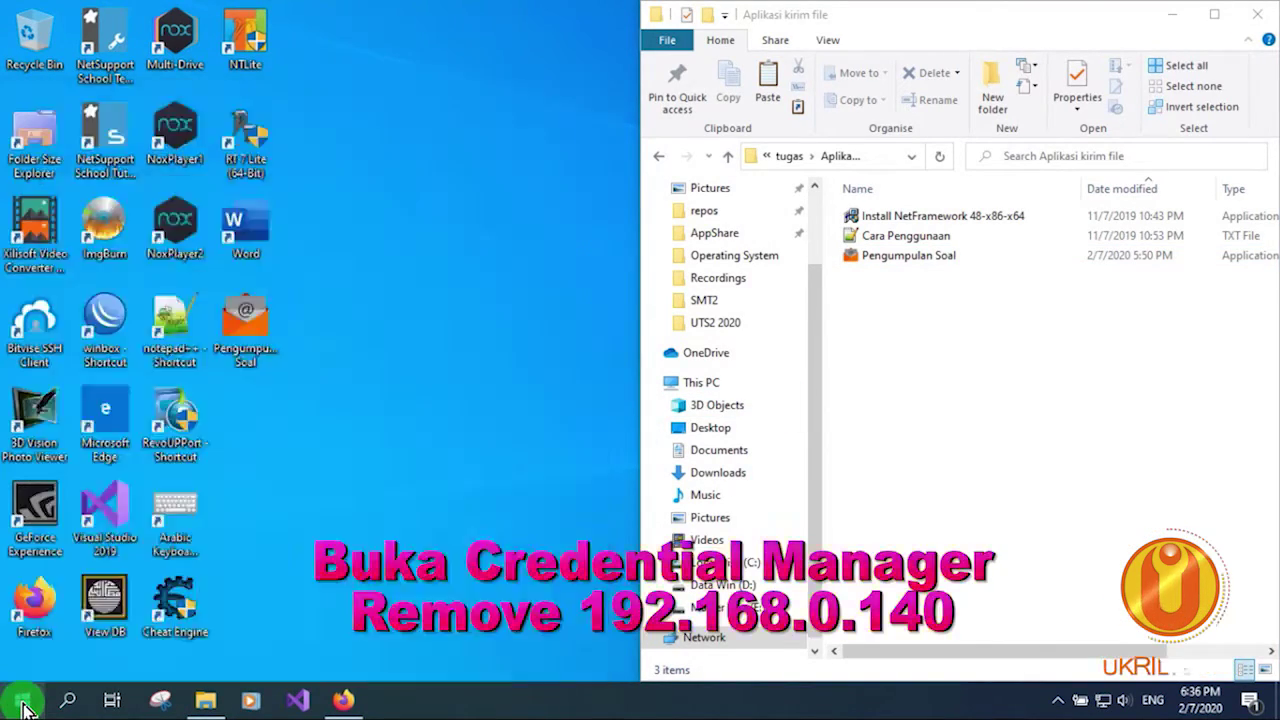
left_click(22, 706)
type("creden")
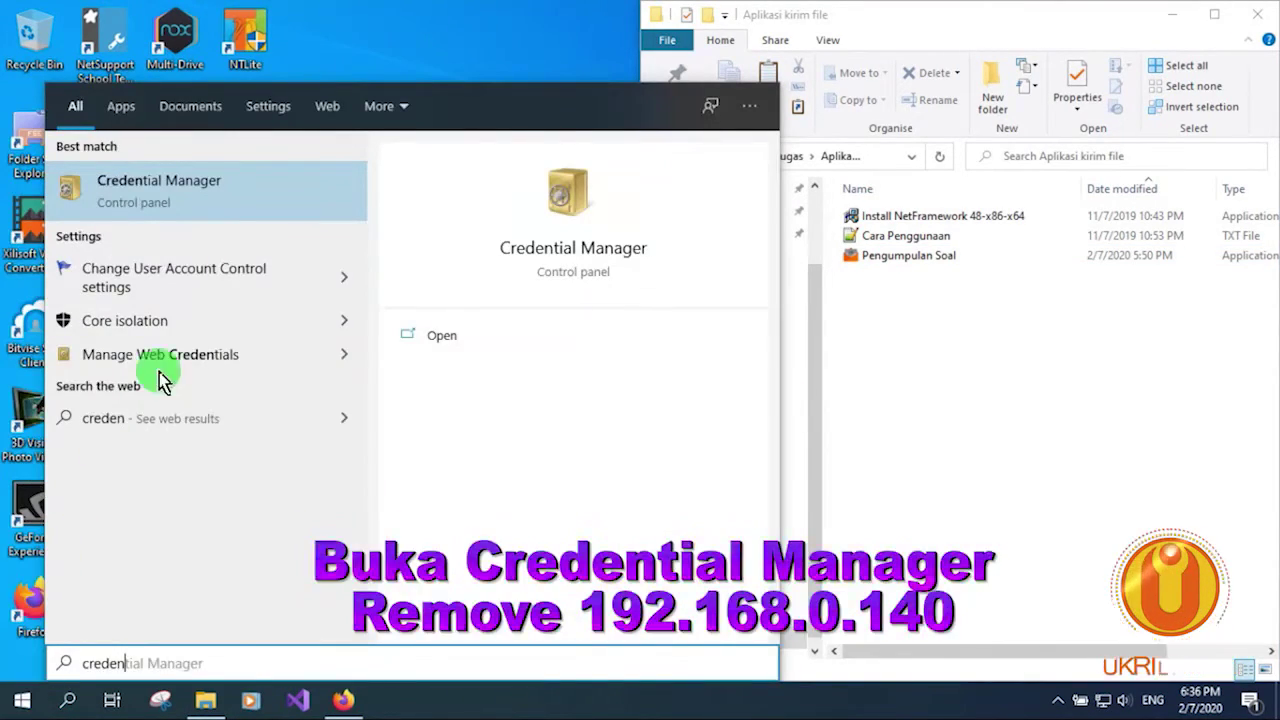
left_click(216, 192)
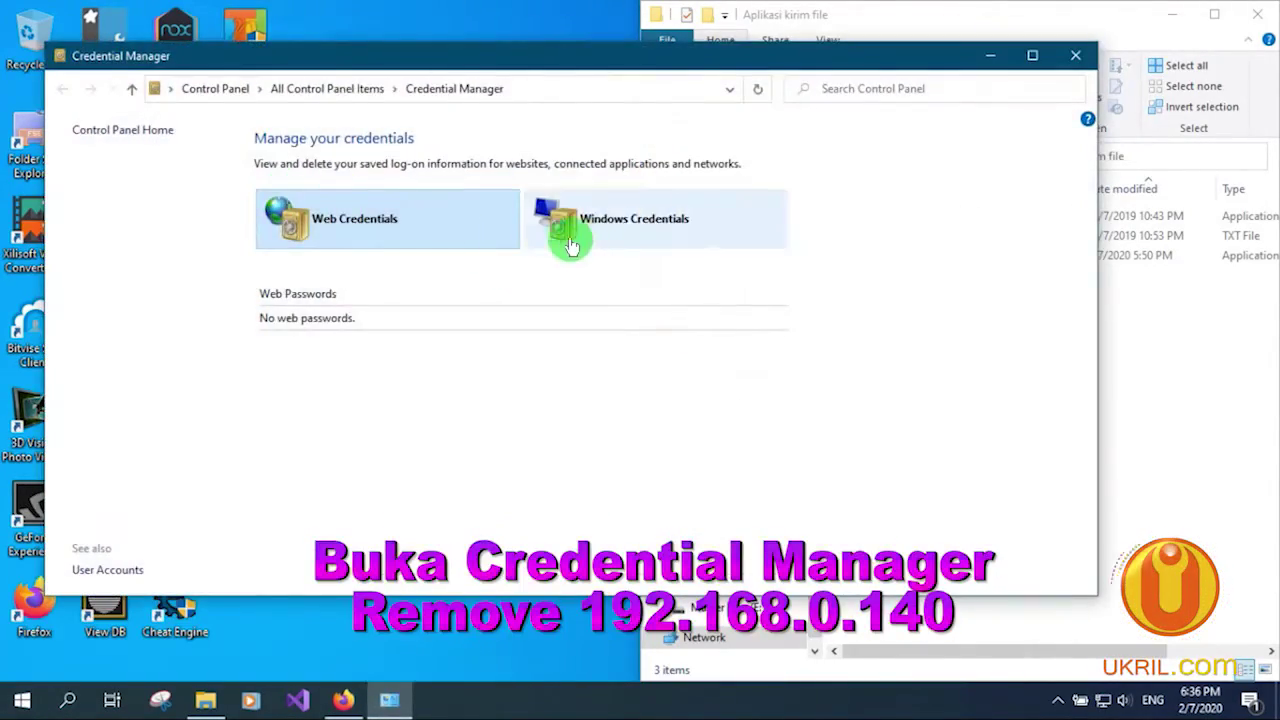
Permanently remove the Windows credential for 192.168.0.140 and close Credential Manager
left_click(604, 232)
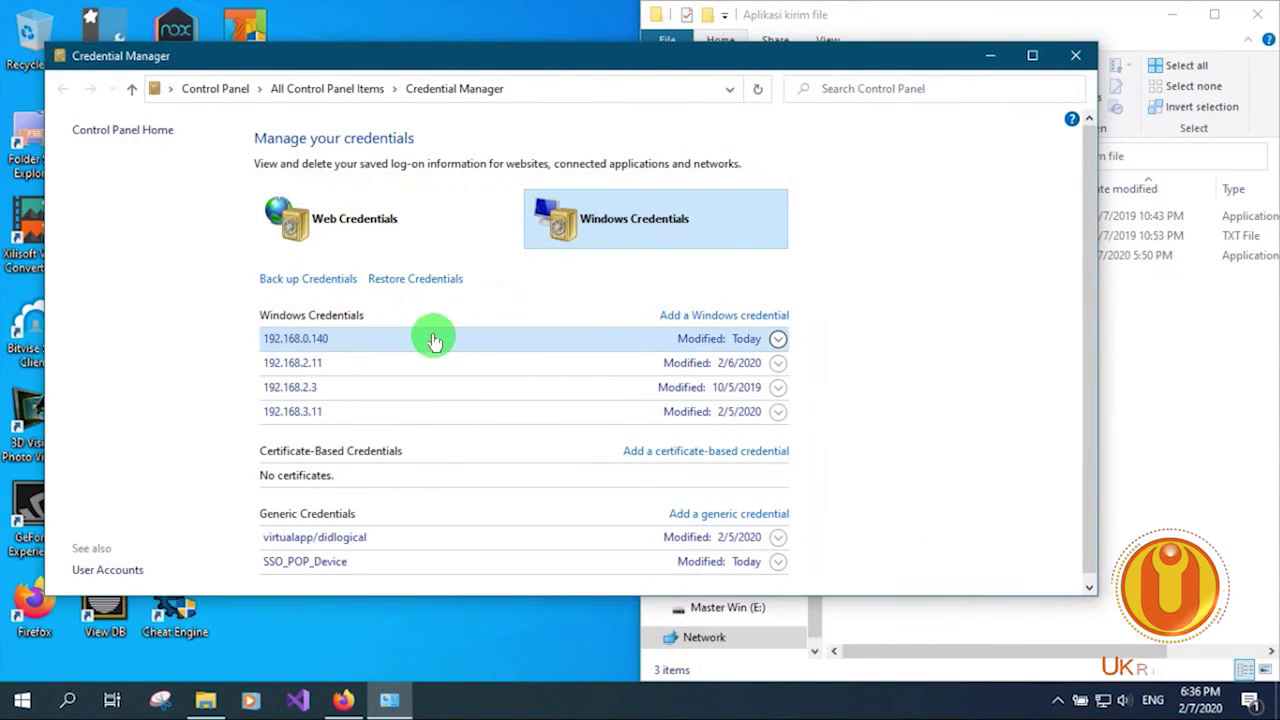
left_click(778, 340)
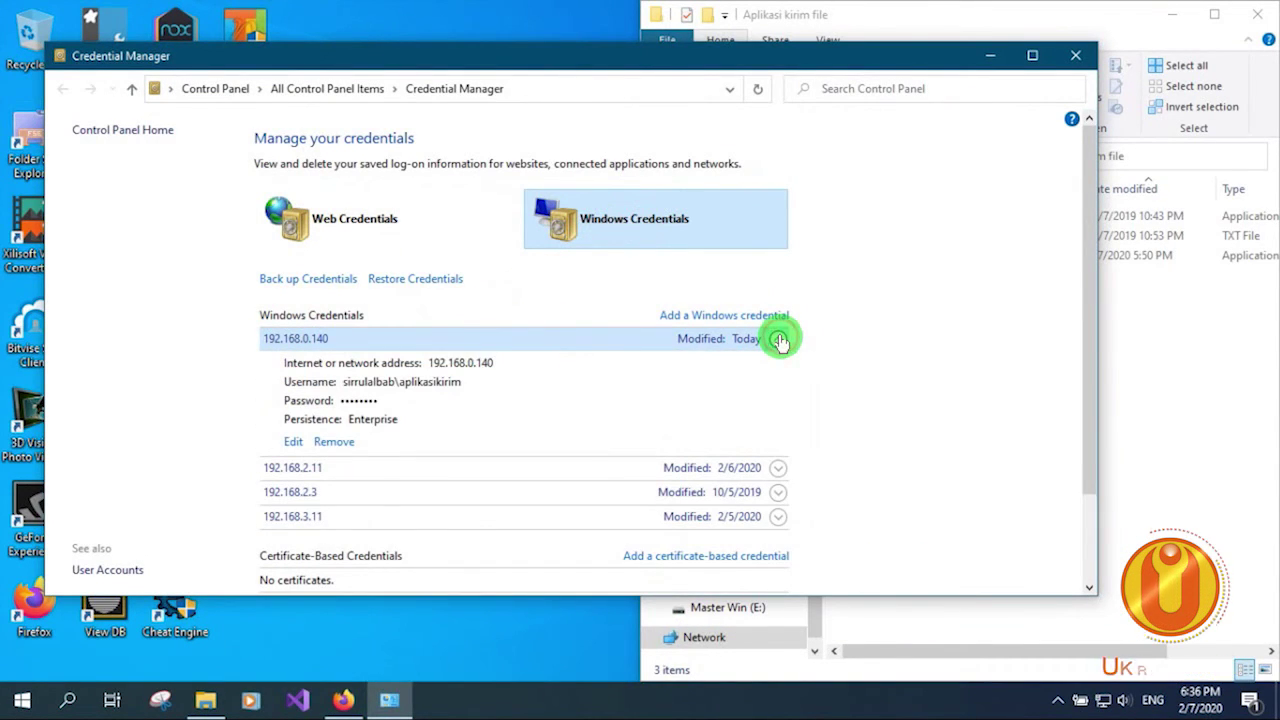
left_click(334, 442)
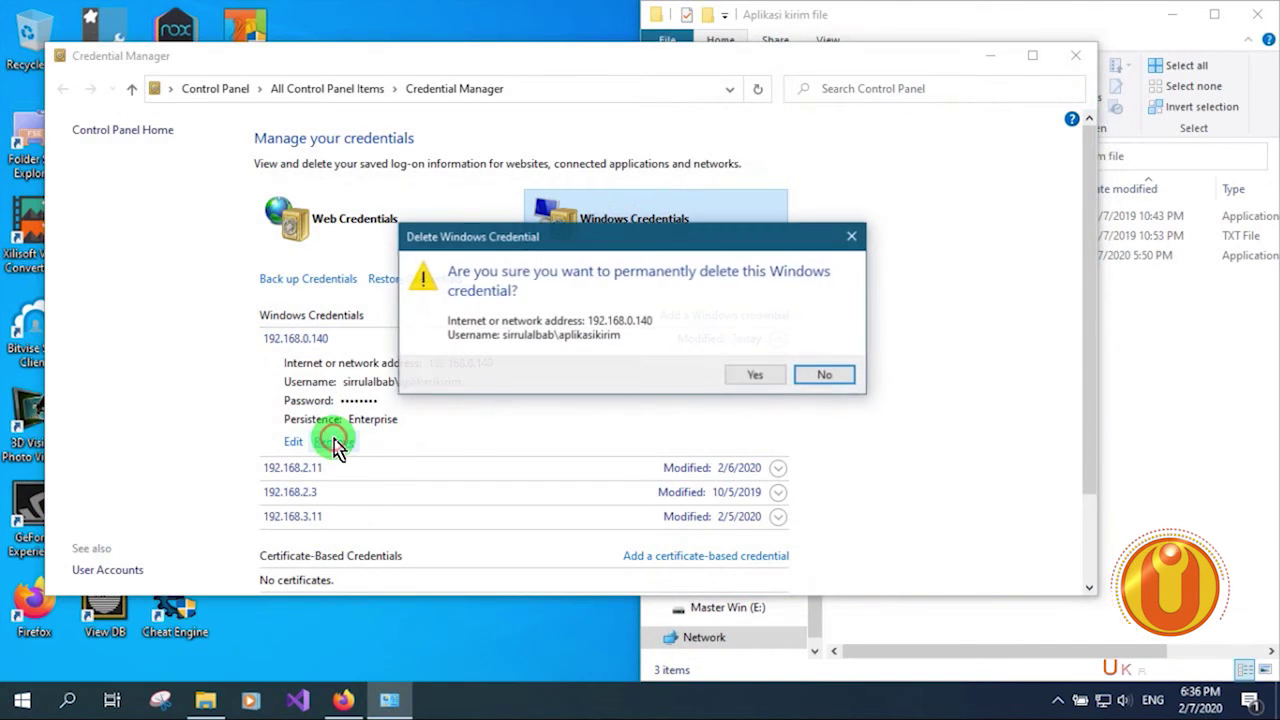
left_click(755, 375)
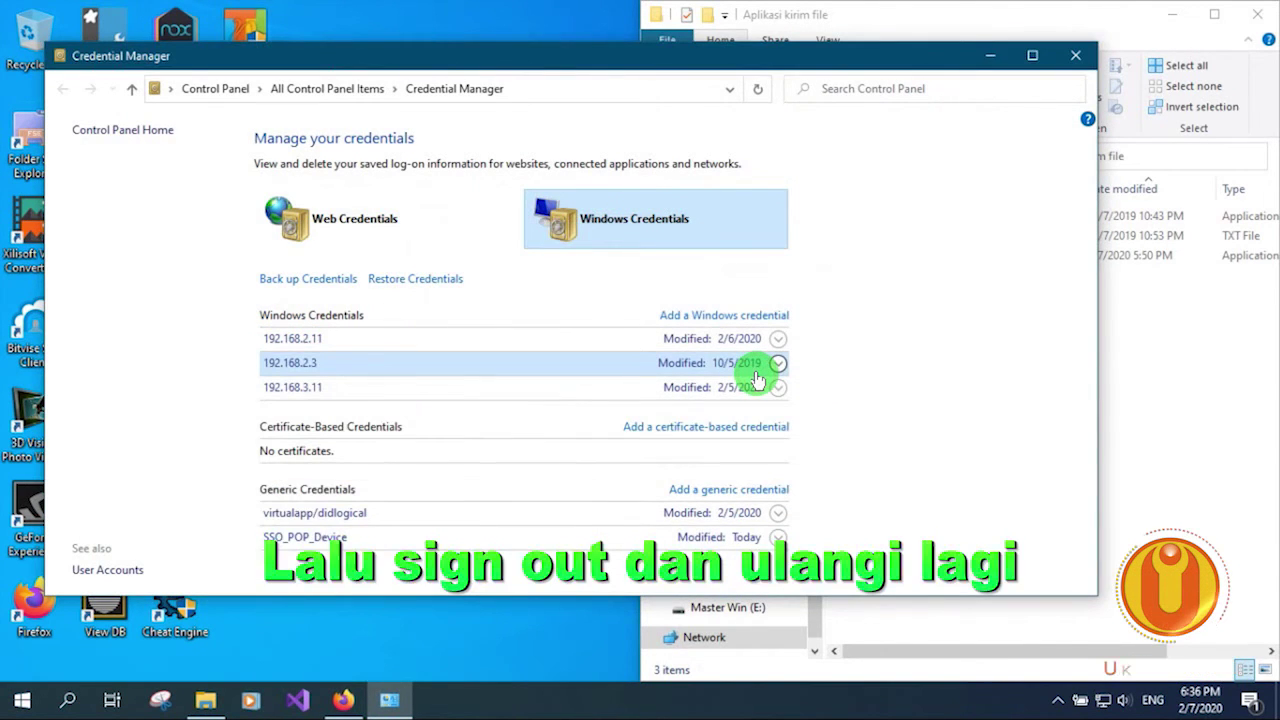
left_click(1075, 57)
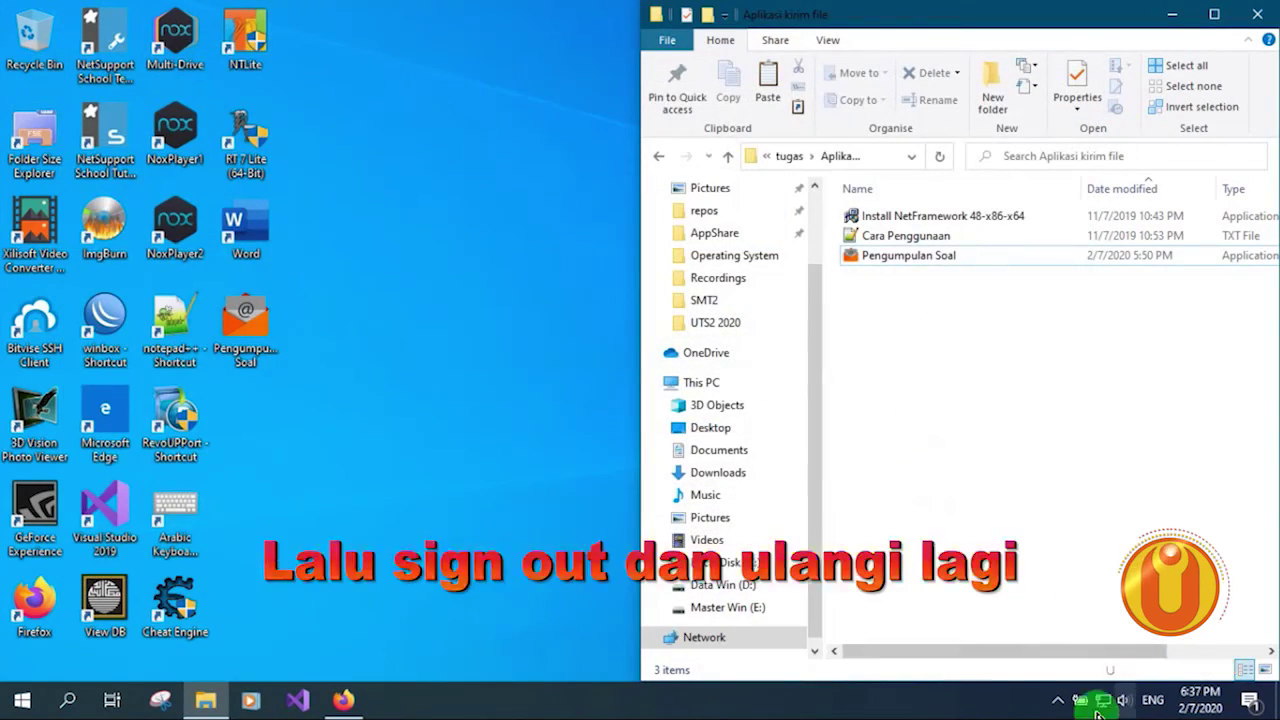